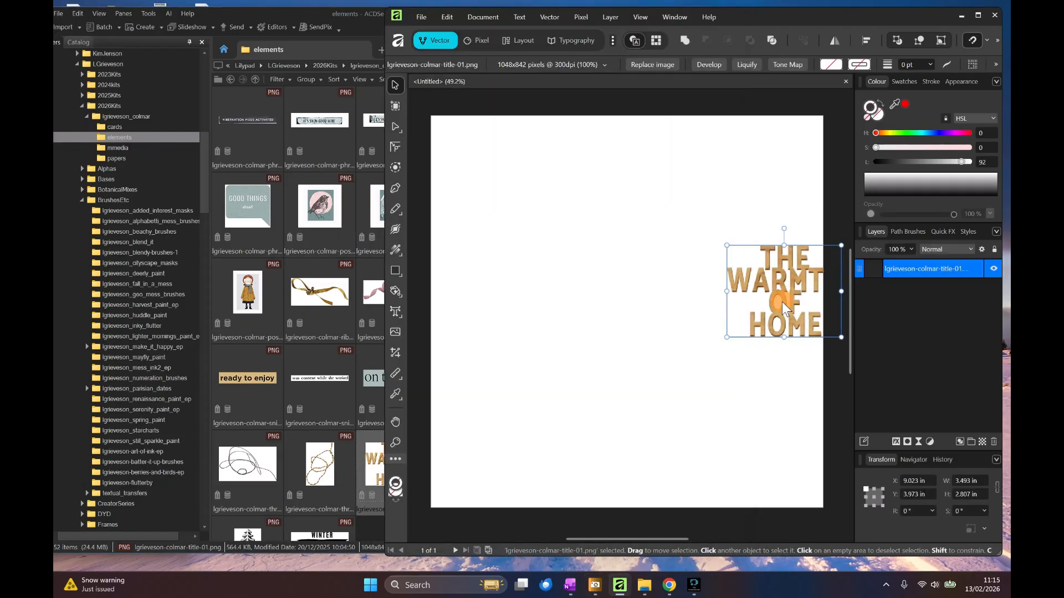
- Switch to ACDSee, open the lgrieveson_colmar kit folder, and view its elements and bundle preview images
{"action": "left_click", "coordinate": [157, 139]}
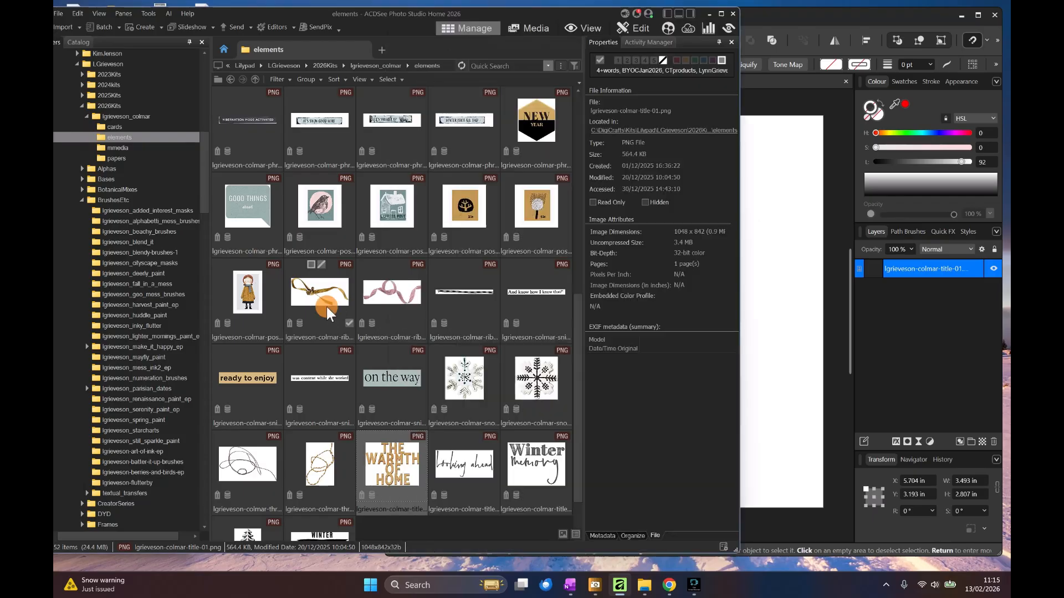
{"action": "left_click", "coordinate": [122, 114]}
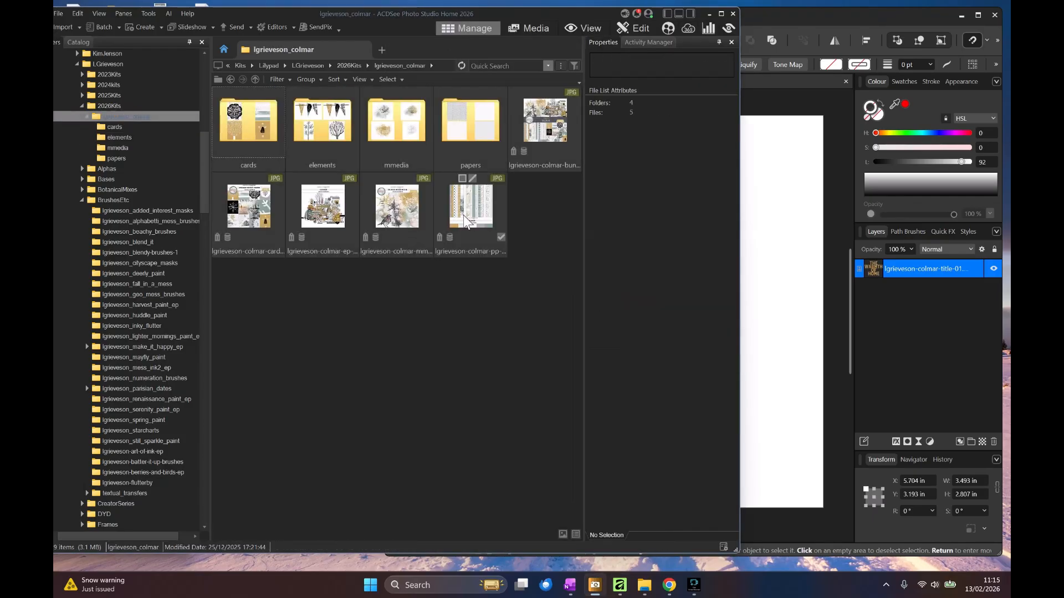
{"action": "left_click", "coordinate": [334, 205]}
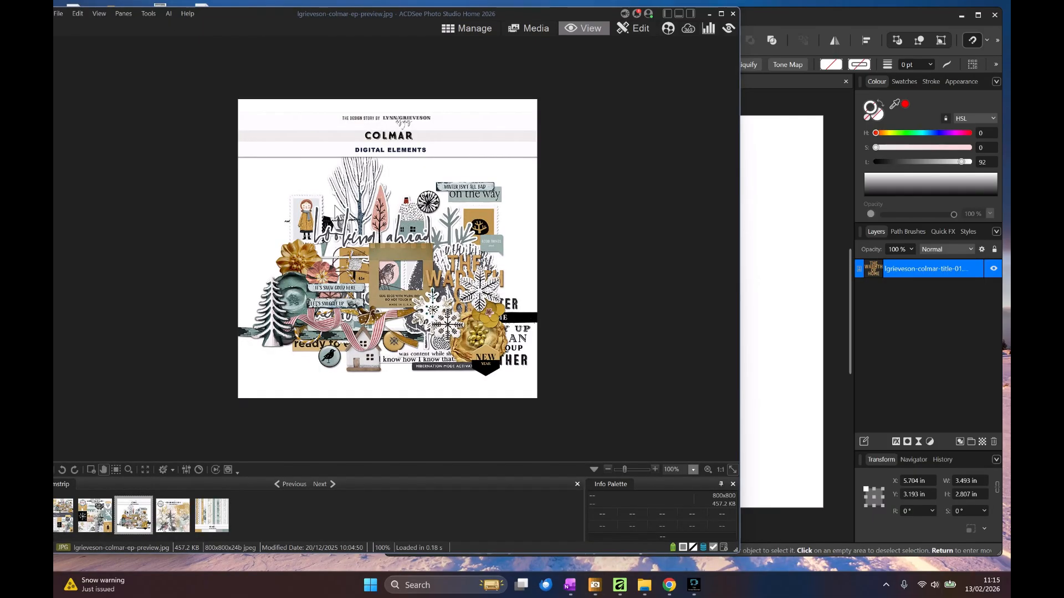
{"action": "scroll", "coordinate": [334, 204], "scroll_direction": "up", "scroll_amount": 2}
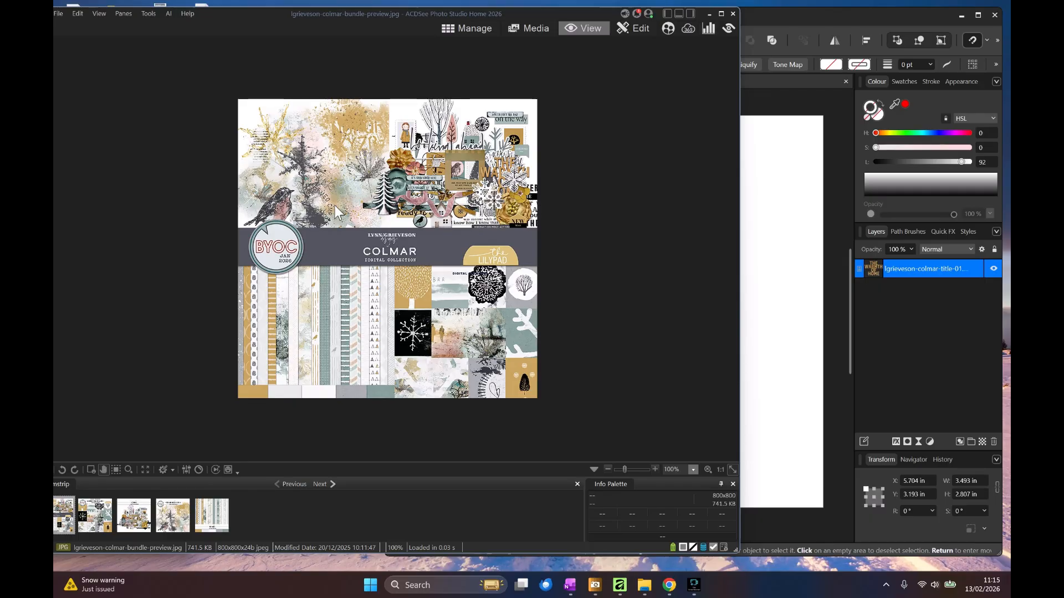
{"action": "left_click", "coordinate": [466, 32]}
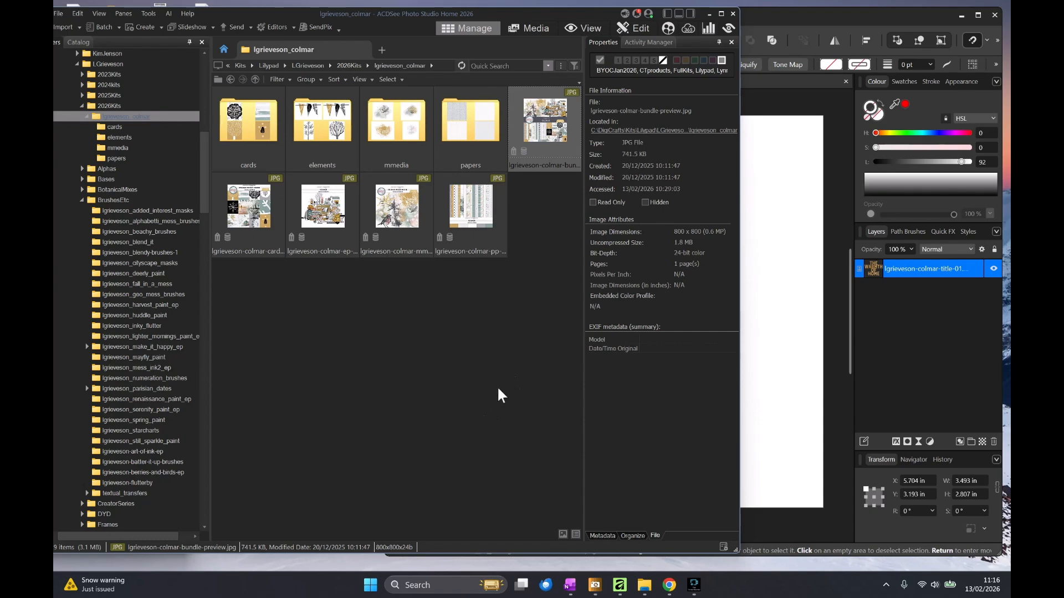
- Shift the title on the Affinity page and look over the three pictures in the File Explorer photos folder
{"action": "left_click", "coordinate": [829, 173]}
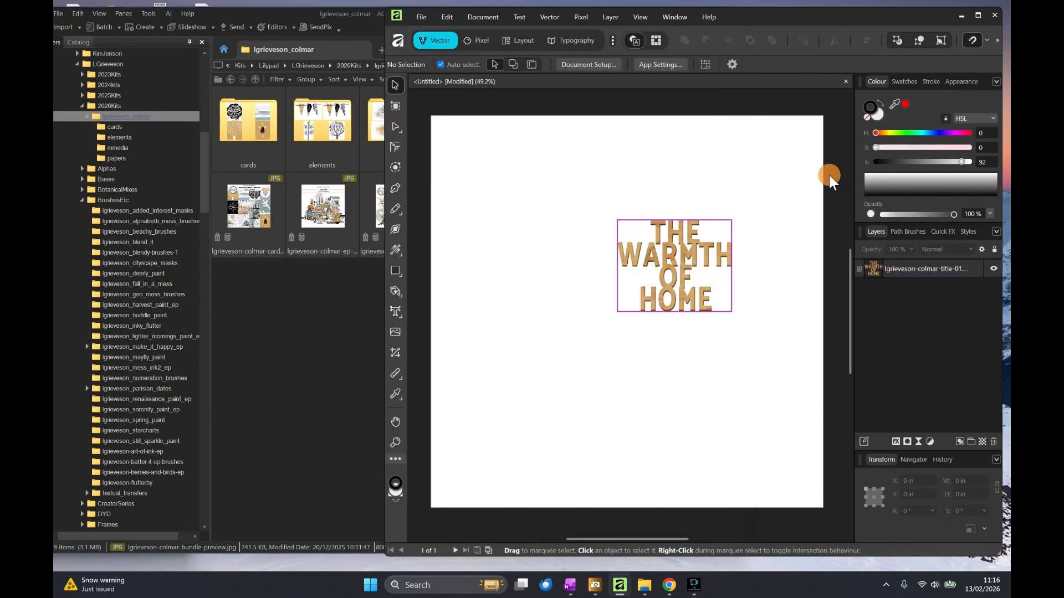
{"action": "left_click_drag", "start_coordinate": [677, 283], "coordinate": [683, 295]}
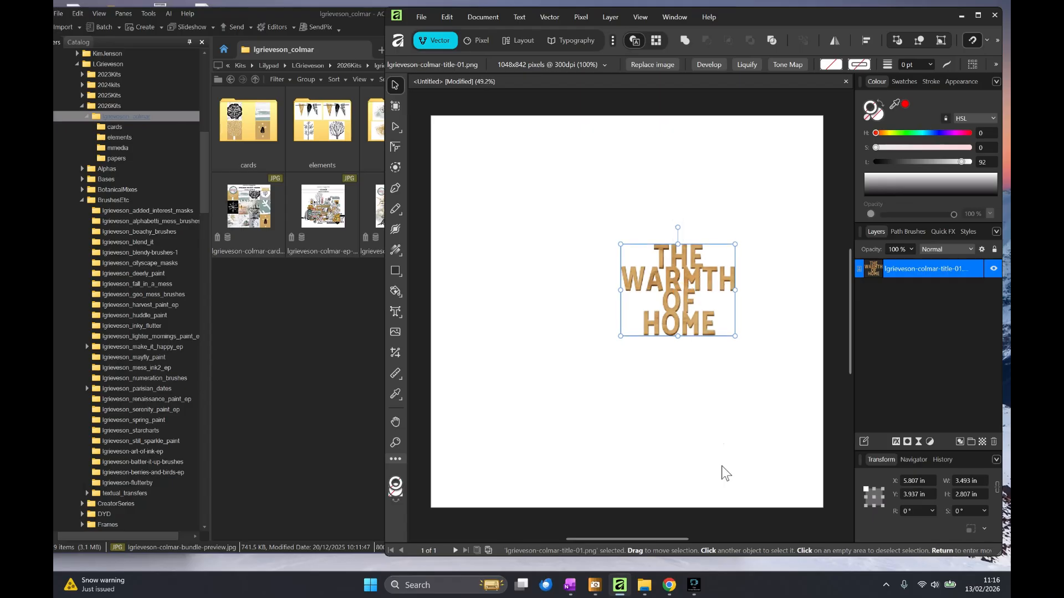
{"action": "mouse_move", "coordinate": [645, 588]}
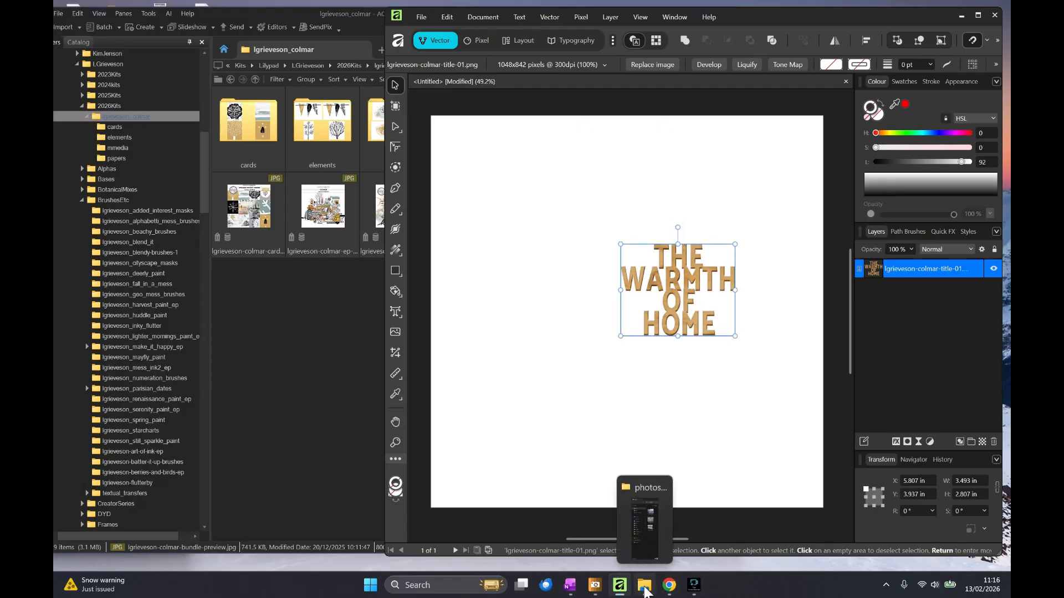
{"action": "left_click", "coordinate": [644, 590]}
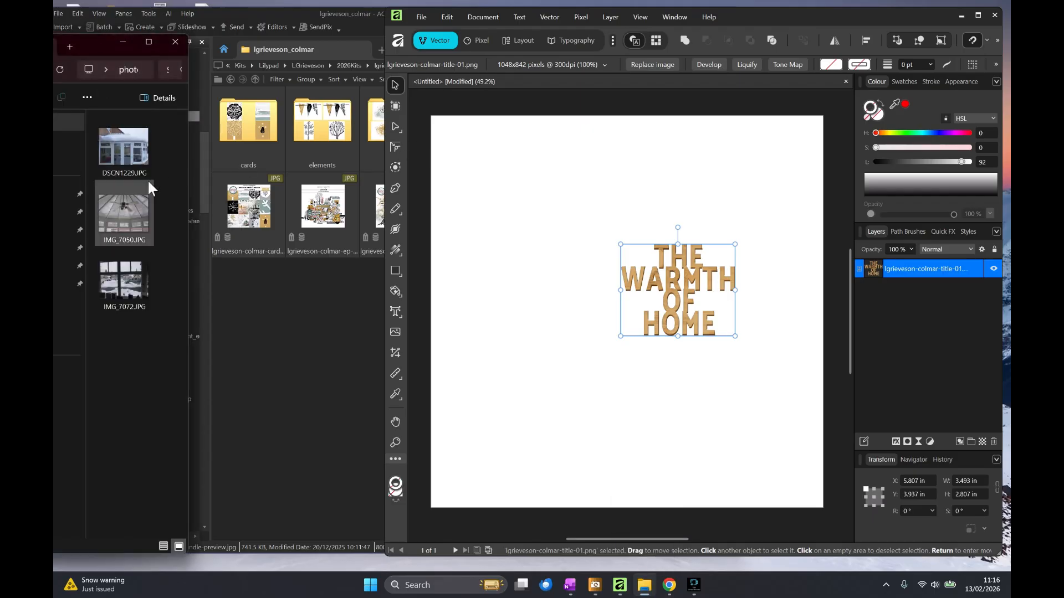
{"action": "left_click", "coordinate": [134, 163]}
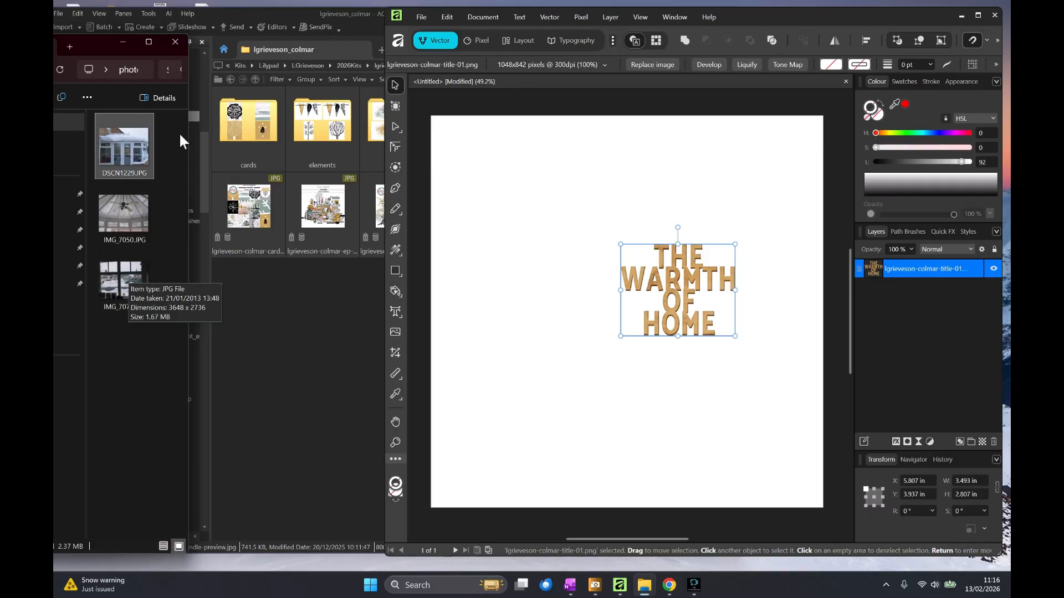
{"action": "left_click_drag", "start_coordinate": [690, 275], "coordinate": [718, 258]}
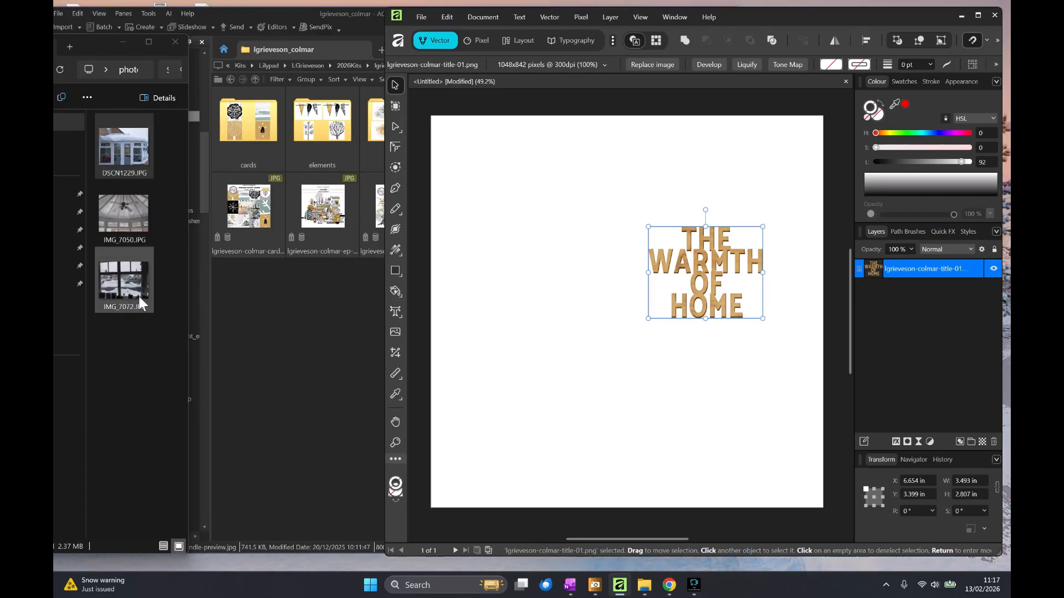
- From the kit's elements folder in ACDSee, place lgrieveson-colmar-frame-02.png on the upper-left part of the Affinity page
{"action": "left_click", "coordinate": [264, 135]}
{"action": "double_click", "coordinate": [321, 127]}
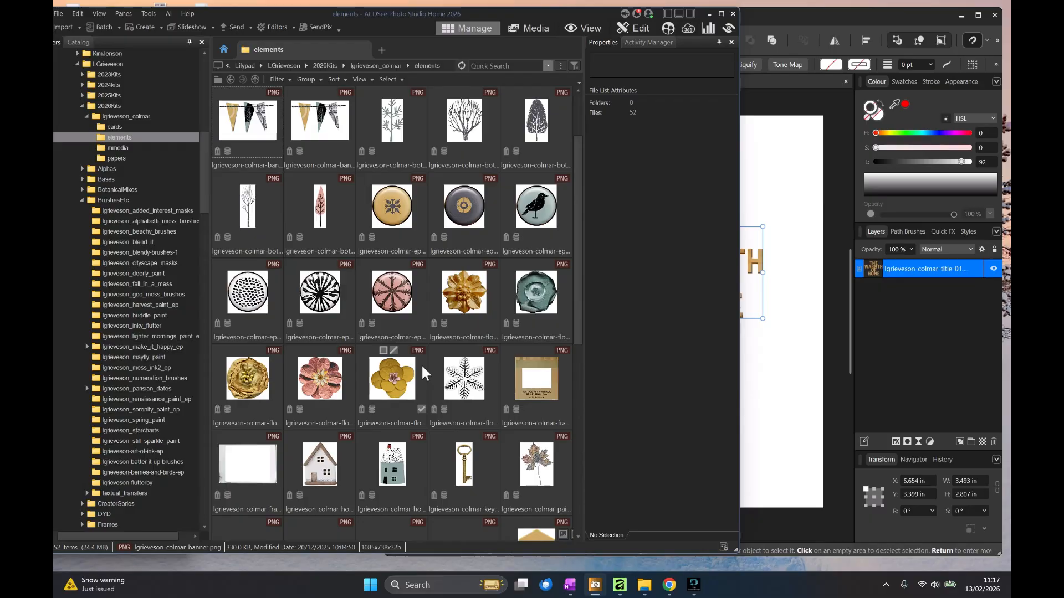
{"action": "scroll", "coordinate": [421, 363], "scroll_direction": "down", "scroll_amount": 3}
{"action": "left_click", "coordinate": [255, 300]}
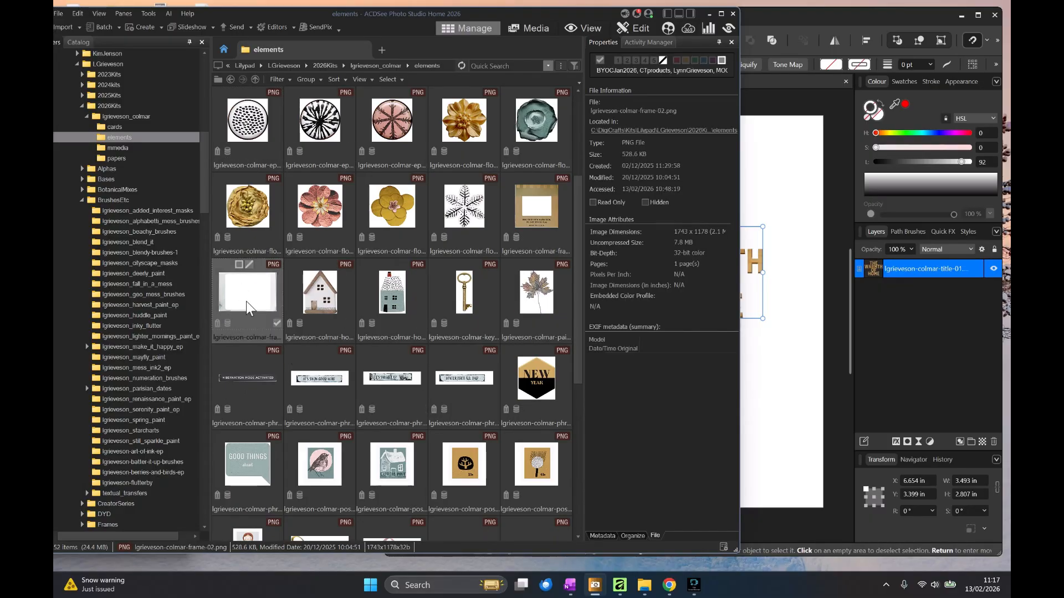
{"action": "left_click_drag", "start_coordinate": [245, 301], "coordinate": [559, 208]}
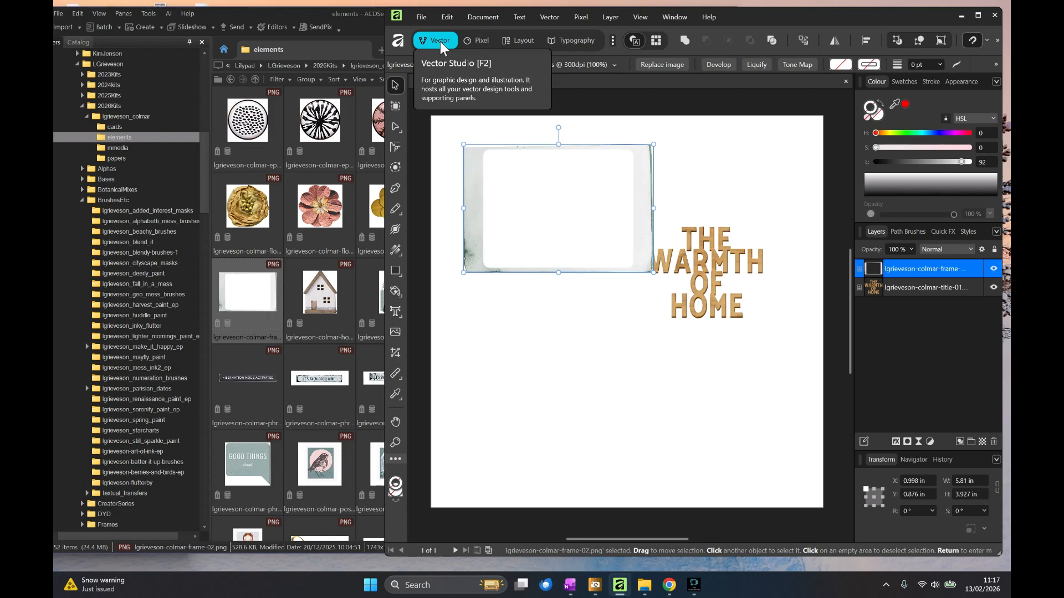
- Arrange the frame and the title so the title sits at about X 7.15 in, Y 4.41 in, to the frame's lower right
{"action": "left_click_drag", "start_coordinate": [715, 271], "coordinate": [747, 307]}
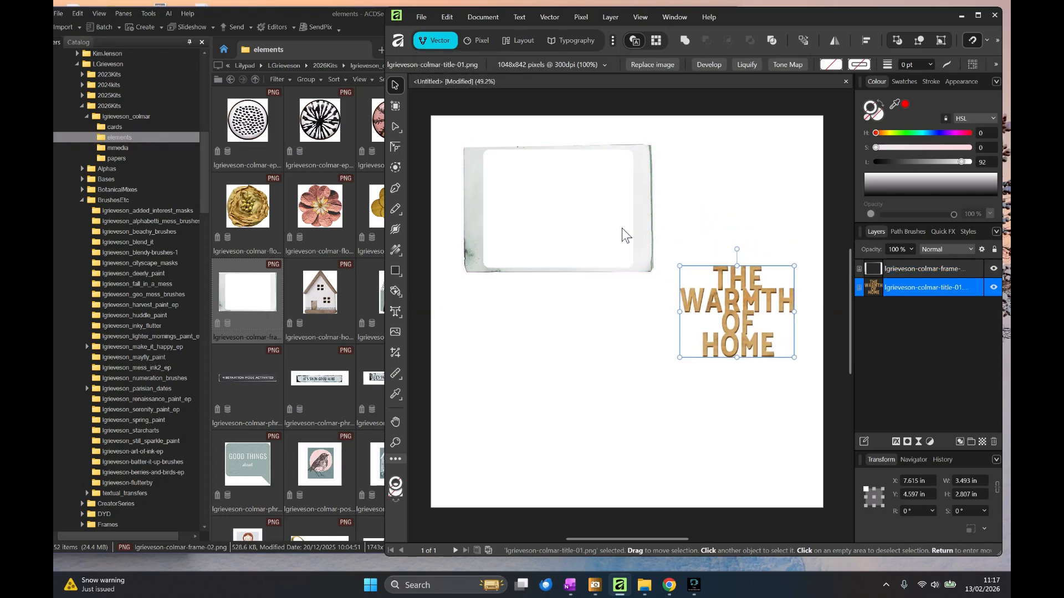
{"action": "left_click_drag", "start_coordinate": [643, 259], "coordinate": [653, 265]}
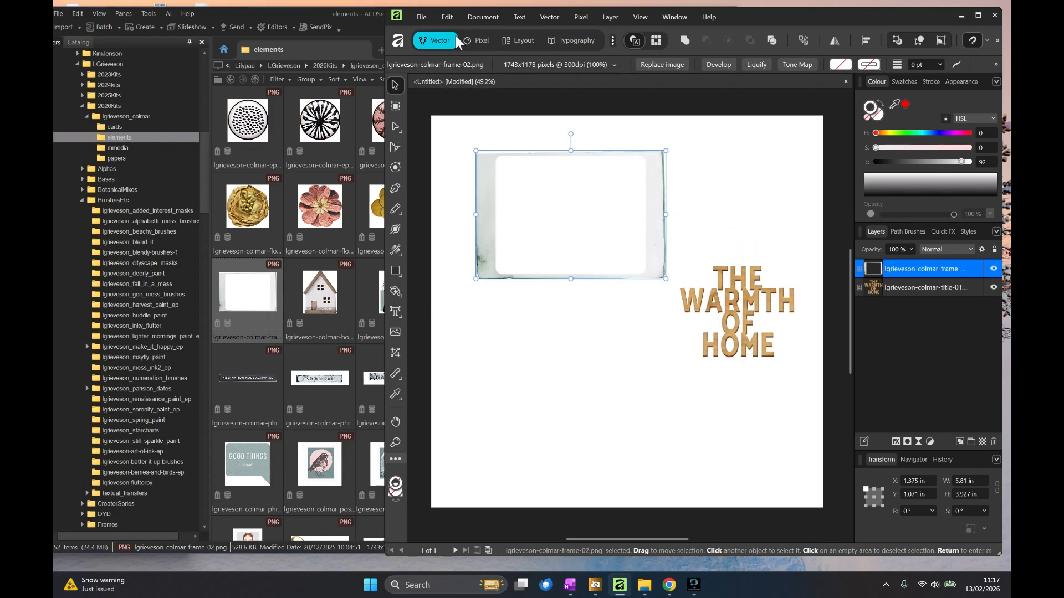
{"action": "left_click", "coordinate": [520, 41]}
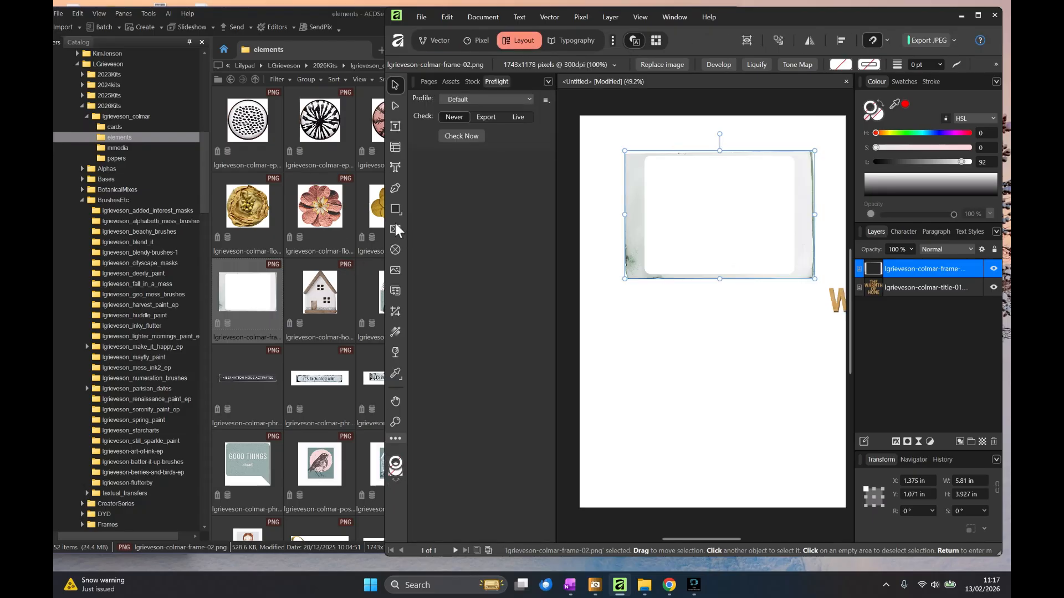
{"action": "left_click", "coordinate": [423, 41]}
{"action": "mouse_move", "coordinate": [577, 276]}
{"action": "left_mouse_down"}
{"action": "mouse_move", "coordinate": [574, 310]}
{"action": "mouse_move", "coordinate": [584, 281]}
{"action": "left_mouse_up"}
{"action": "left_click", "coordinate": [747, 310]}
{"action": "mouse_move", "coordinate": [747, 310]}
{"action": "left_mouse_down"}
{"action": "mouse_move", "coordinate": [693, 295]}
{"action": "mouse_move", "coordinate": [731, 291]}
{"action": "mouse_move", "coordinate": [737, 305]}
{"action": "left_mouse_up"}
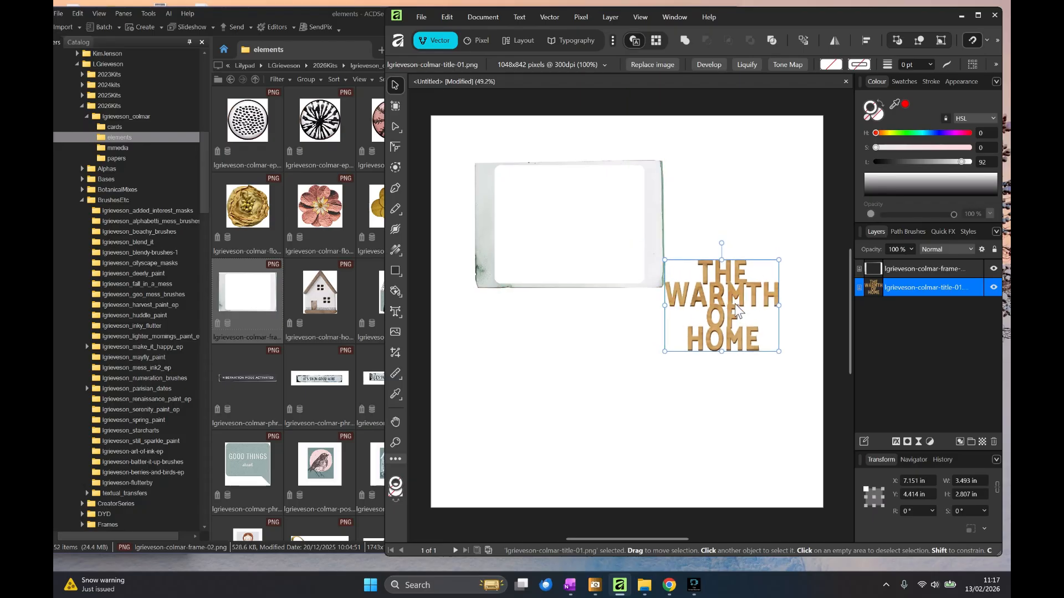
- Scale the frame down to about 5.28 by 3.57 in near the page's top, and duplicate it twice
{"action": "left_click_drag", "start_coordinate": [663, 226], "coordinate": [643, 209]}
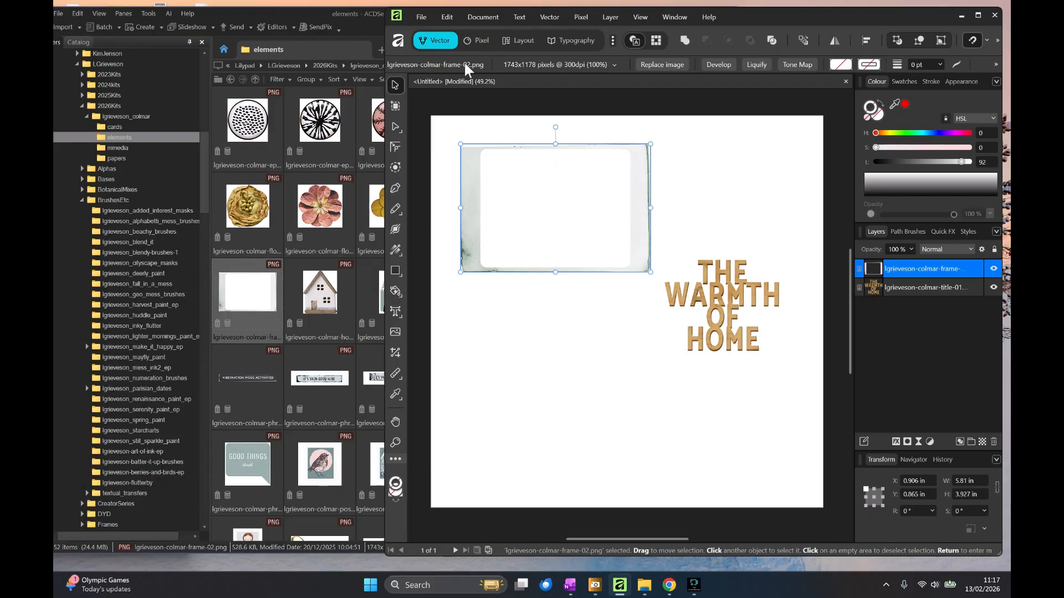
{"action": "left_click_drag", "start_coordinate": [647, 264], "coordinate": [646, 238]}
{"action": "right_click", "coordinate": [895, 271]}
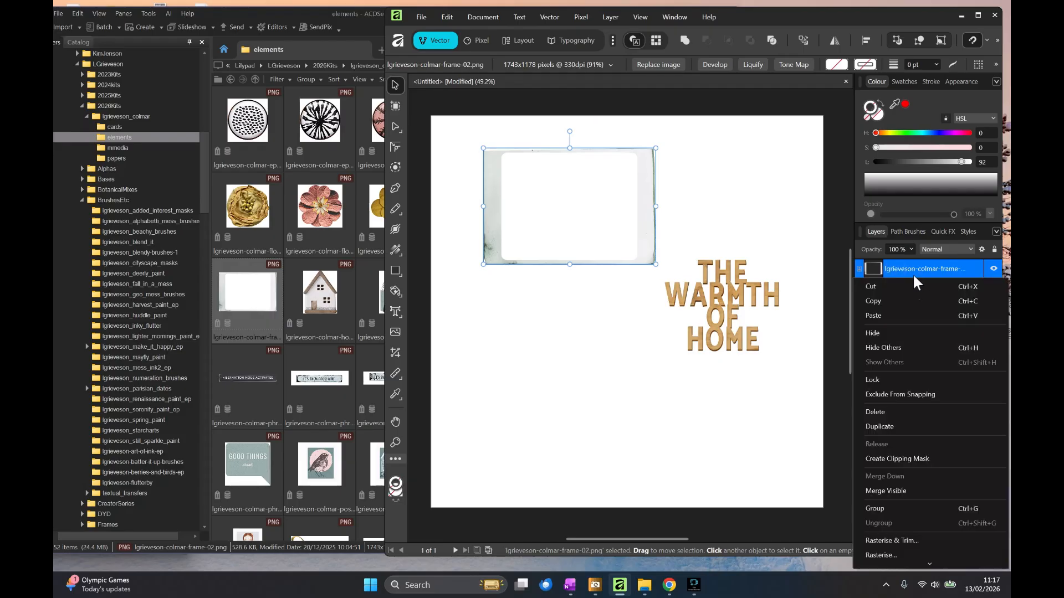
{"action": "left_click", "coordinate": [884, 425]}
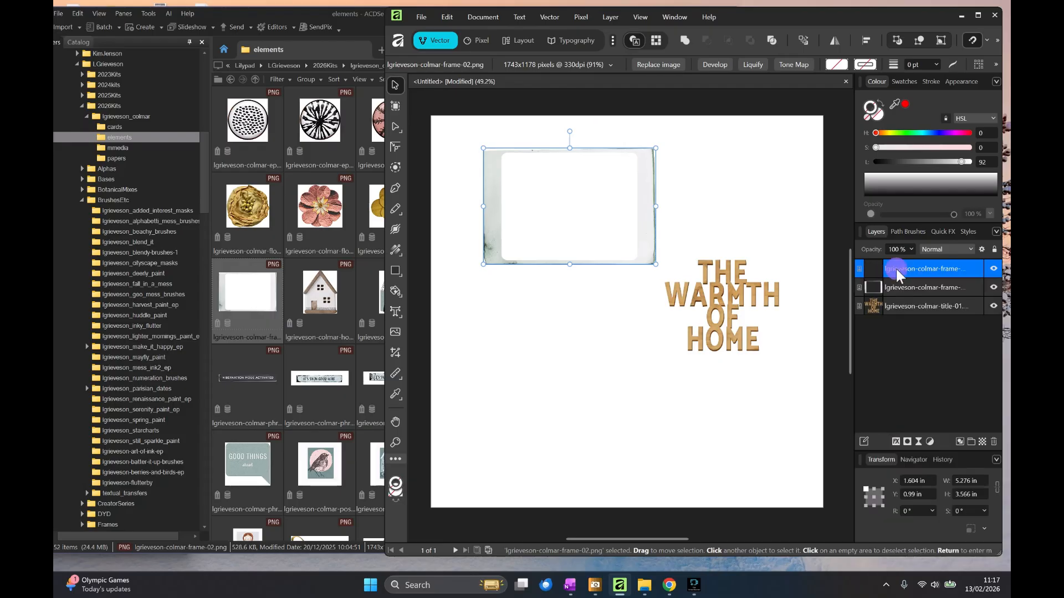
{"action": "right_click", "coordinate": [896, 268]}
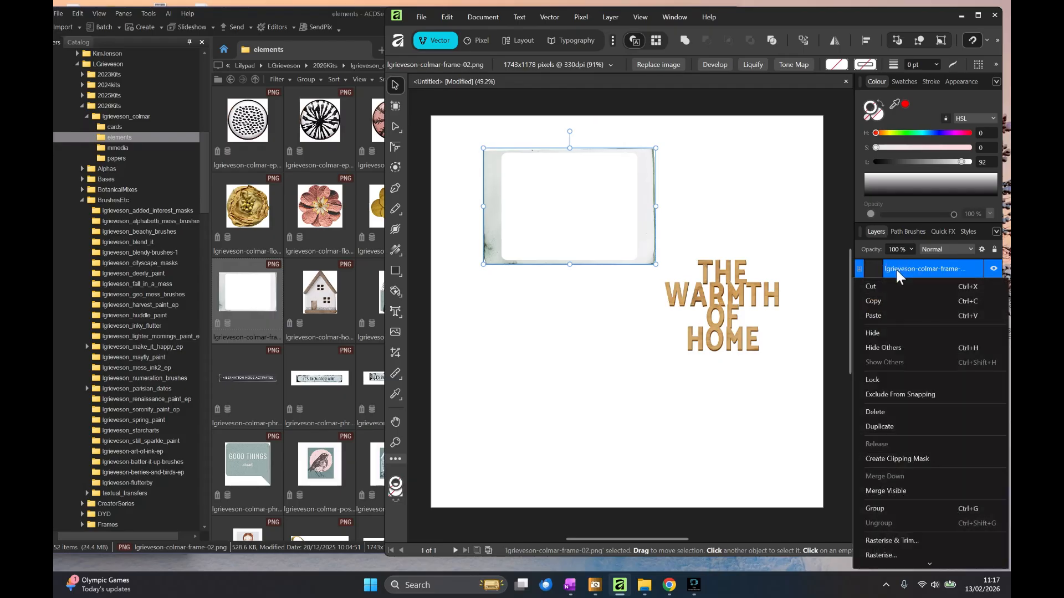
{"action": "left_click", "coordinate": [887, 426]}
- Spread the three frames into a vertical column on the left side of the page
{"action": "left_click_drag", "start_coordinate": [534, 262], "coordinate": [529, 384]}
{"action": "left_click", "coordinate": [529, 261]}
{"action": "left_click_drag", "start_coordinate": [528, 260], "coordinate": [543, 487]}
{"action": "left_click", "coordinate": [617, 178]}
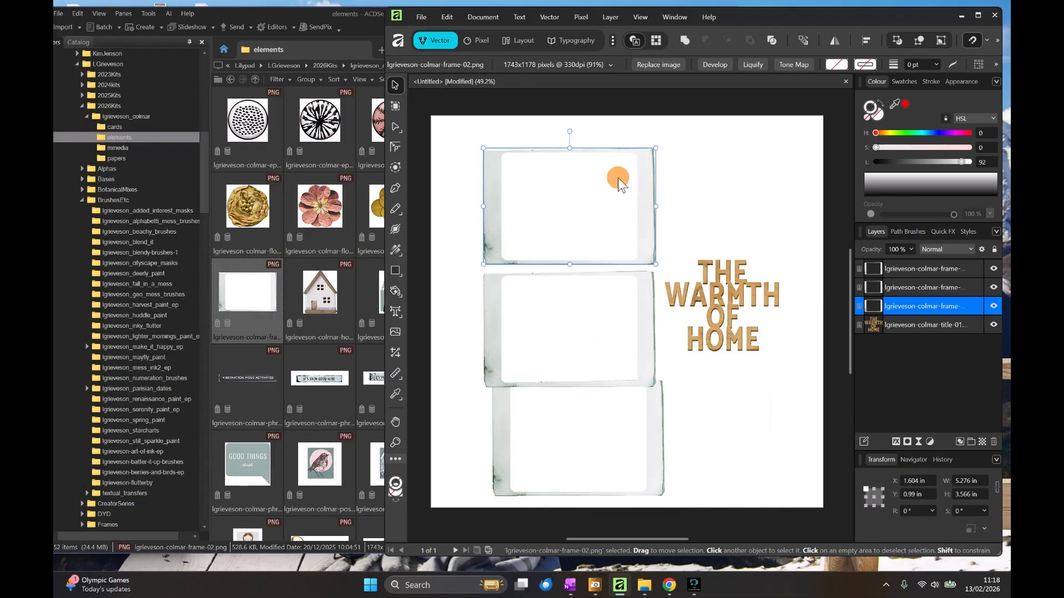
{"action": "left_click_drag", "start_coordinate": [617, 178], "coordinate": [629, 152]}
{"action": "left_click_drag", "start_coordinate": [635, 352], "coordinate": [639, 324]}
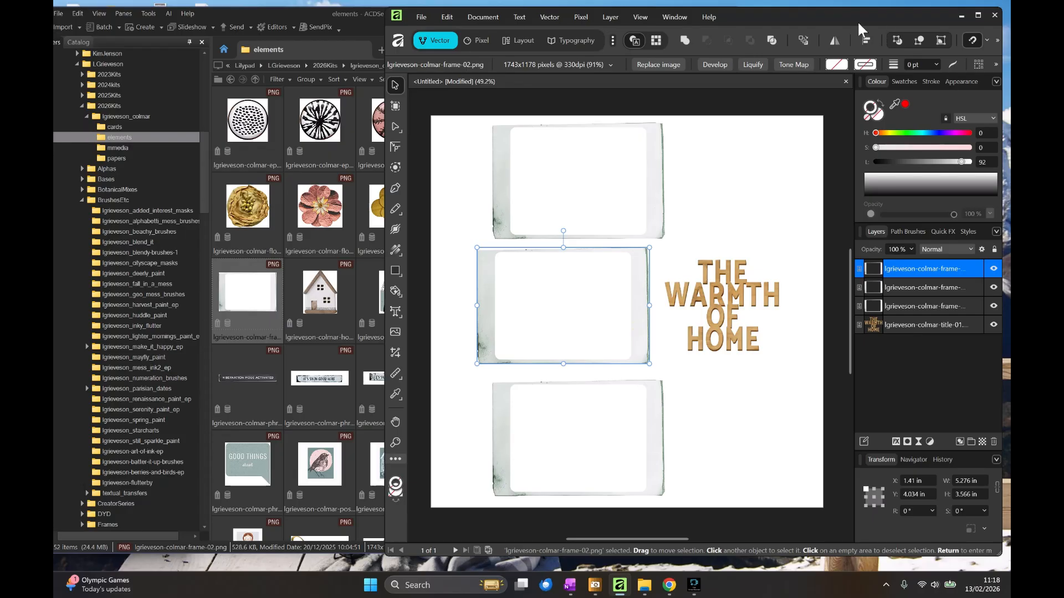
- Flip the middle frame horizontally and move it slightly lower in the column
{"action": "left_click", "coordinate": [836, 42]}
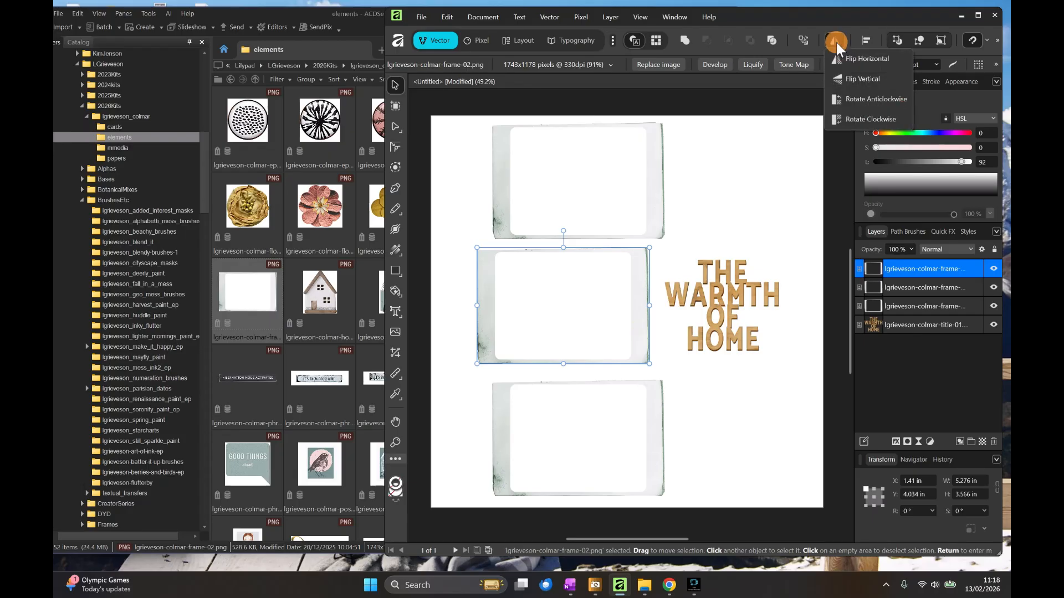
{"action": "left_click", "coordinate": [870, 60]}
{"action": "mouse_move", "coordinate": [644, 360]}
{"action": "left_mouse_down"}
{"action": "mouse_move", "coordinate": [673, 349]}
{"action": "mouse_move", "coordinate": [630, 356]}
{"action": "mouse_move", "coordinate": [651, 373]}
{"action": "left_mouse_up"}
- Move the bottom frame slightly left and flip it vertically
{"action": "left_click_drag", "start_coordinate": [658, 438], "coordinate": [646, 436]}
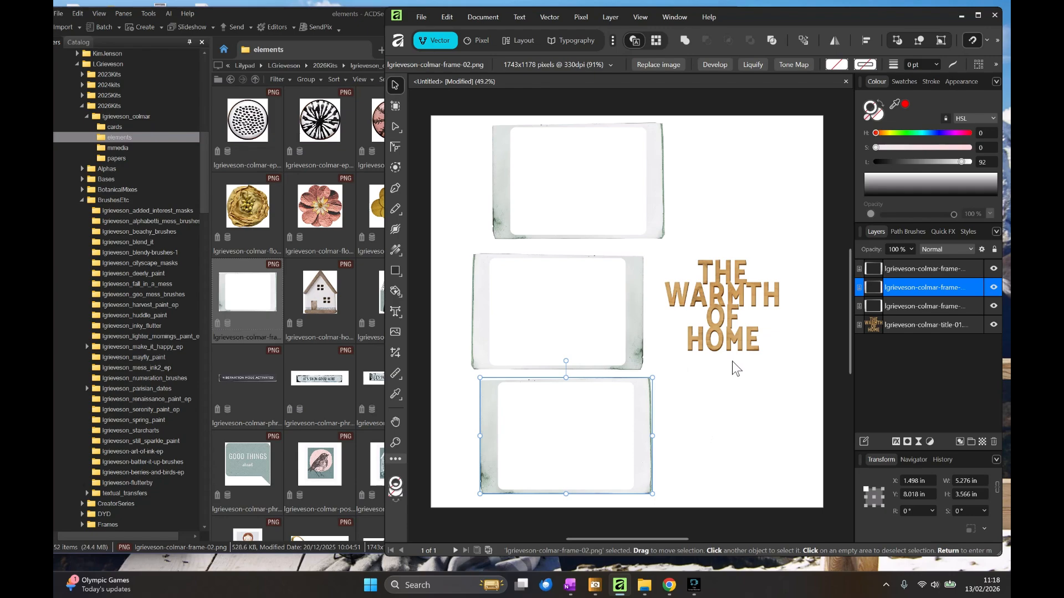
{"action": "left_click", "coordinate": [839, 40]}
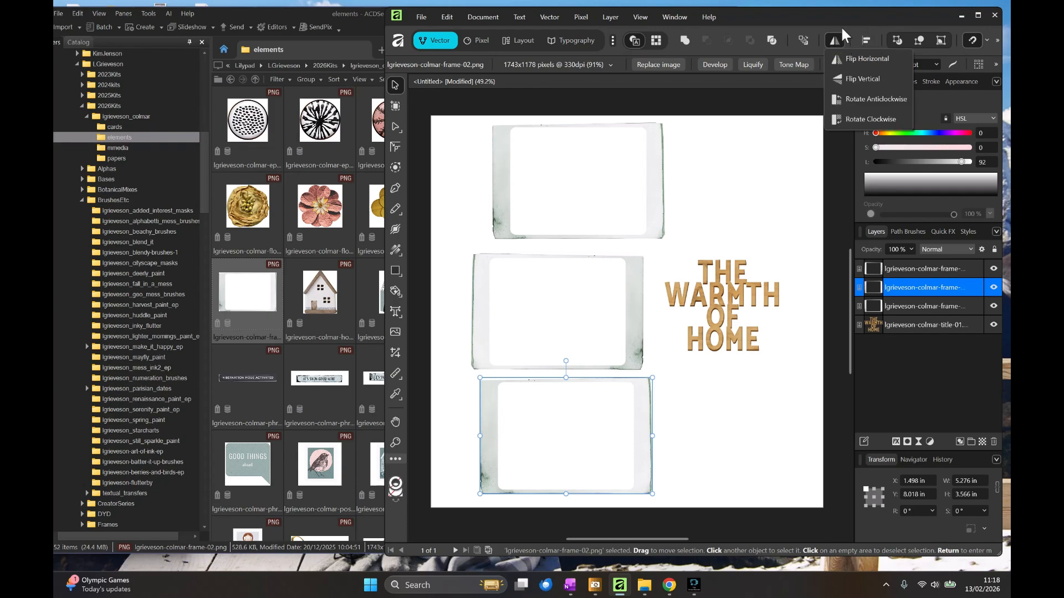
{"action": "left_click", "coordinate": [856, 79]}
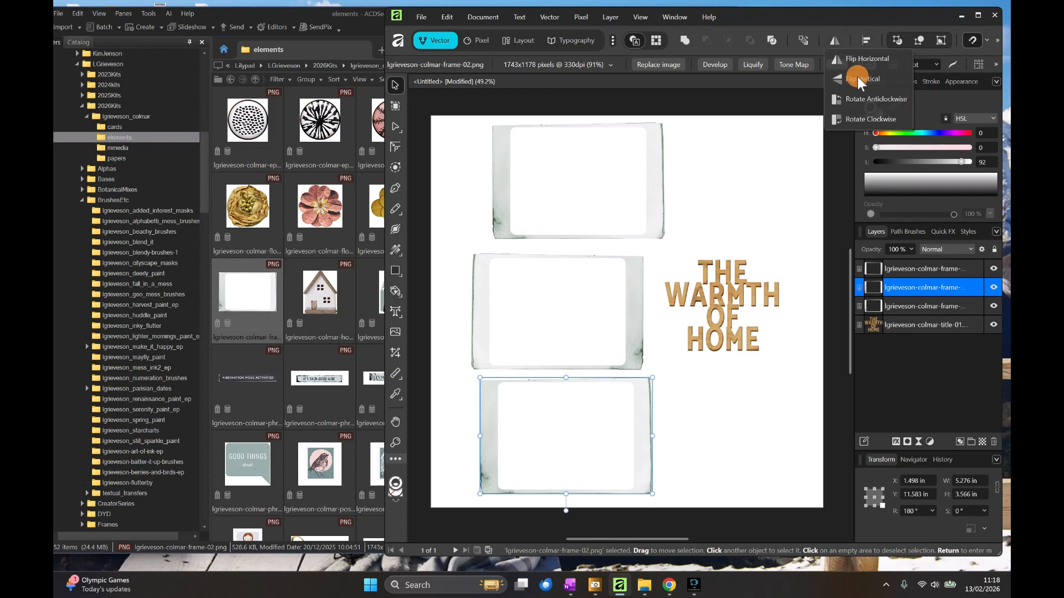
- Move the top and middle frames roughly into line above the bottom frame
{"action": "left_click", "coordinate": [729, 406]}
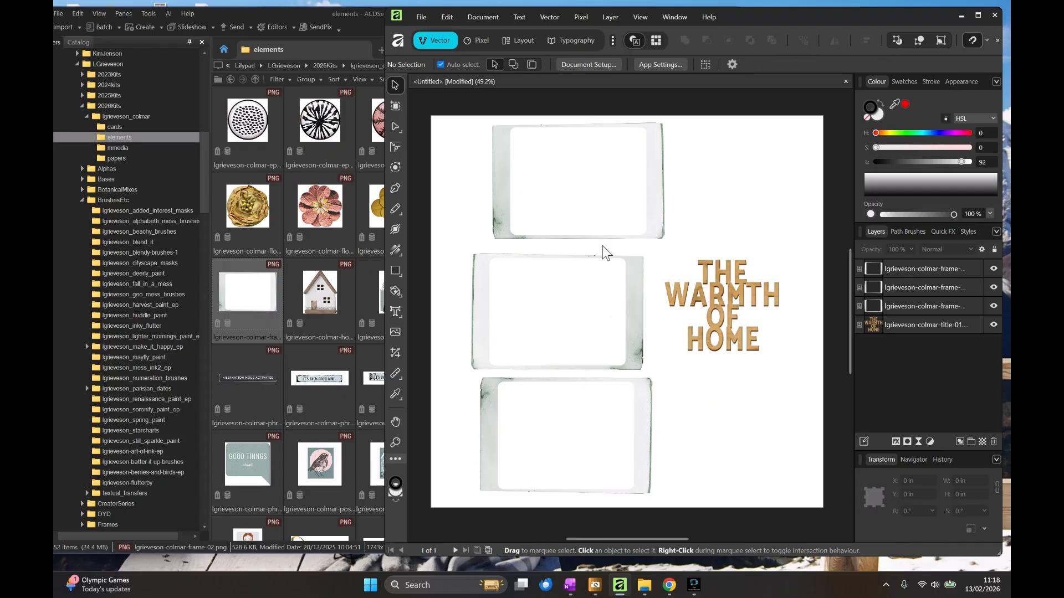
{"action": "left_click_drag", "start_coordinate": [613, 232], "coordinate": [600, 244]}
{"action": "mouse_move", "coordinate": [620, 312]}
{"action": "left_mouse_down"}
{"action": "mouse_move", "coordinate": [628, 320]}
{"action": "mouse_move", "coordinate": [622, 309]}
{"action": "left_mouse_up"}
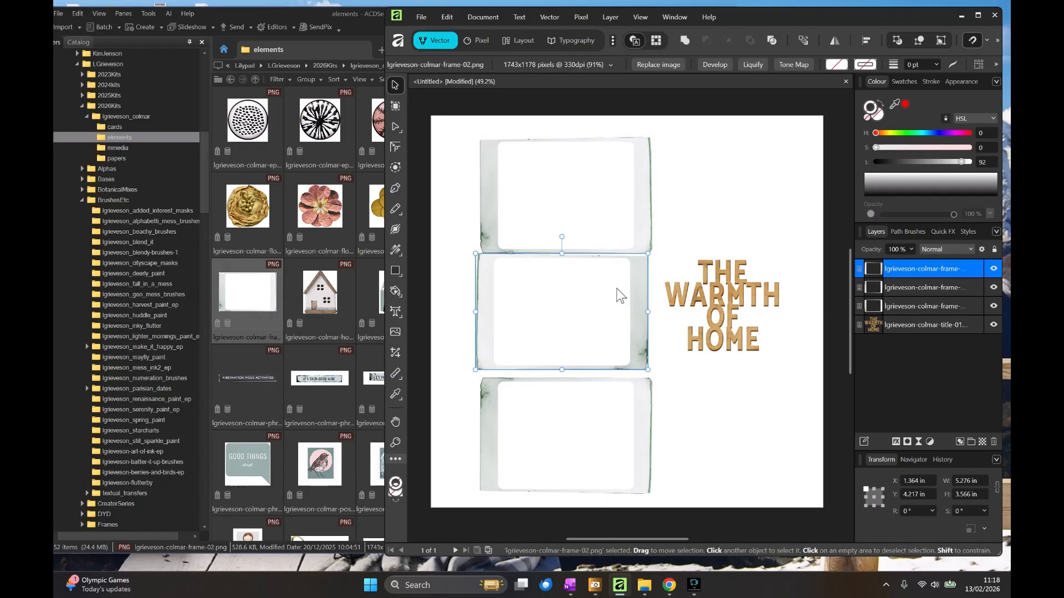
- Scale all three frames down together to about 4.71 in wide each, and space them apart in the column
{"action": "left_click_drag", "start_coordinate": [660, 504], "coordinate": [442, 116]}
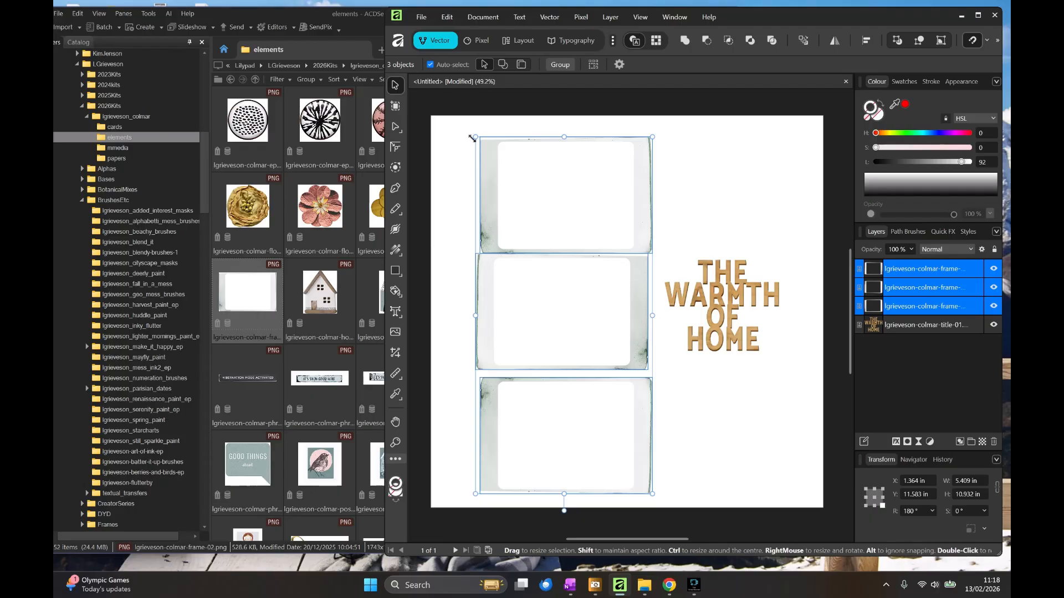
{"action": "left_click_drag", "start_coordinate": [473, 138], "coordinate": [466, 192]}
{"action": "left_click_drag", "start_coordinate": [617, 280], "coordinate": [609, 256]}
{"action": "left_click", "coordinate": [606, 292]}
{"action": "left_click_drag", "start_coordinate": [622, 306], "coordinate": [625, 314]}
{"action": "left_click_drag", "start_coordinate": [632, 394], "coordinate": [632, 404]}
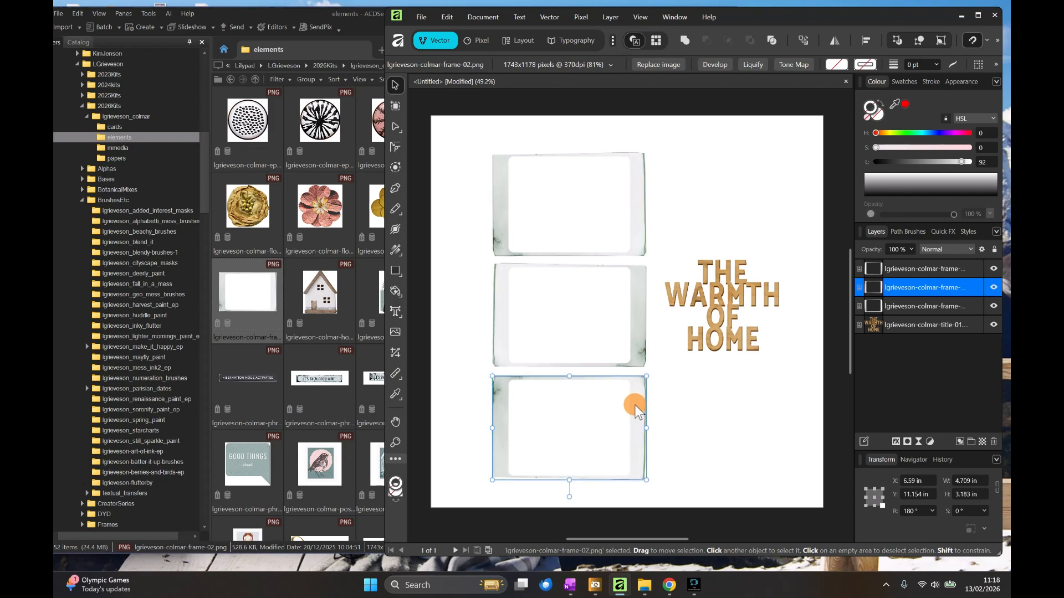
- Centre the three frames horizontally on each other and distribute them evenly down the column, using the selection bounds
{"action": "left_click_drag", "start_coordinate": [669, 501], "coordinate": [439, 130]}
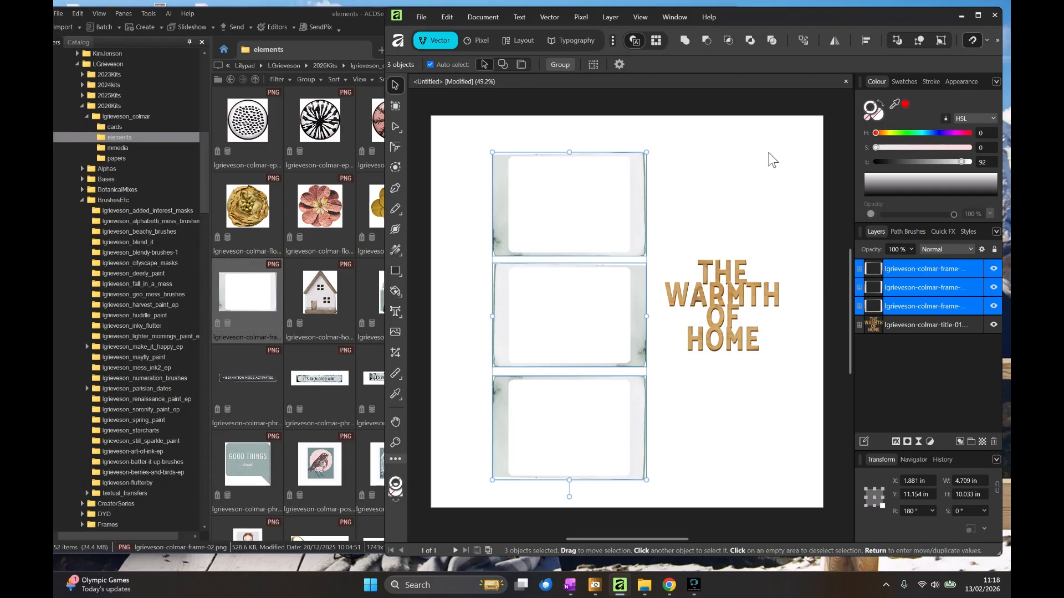
{"action": "left_click", "coordinate": [867, 42]}
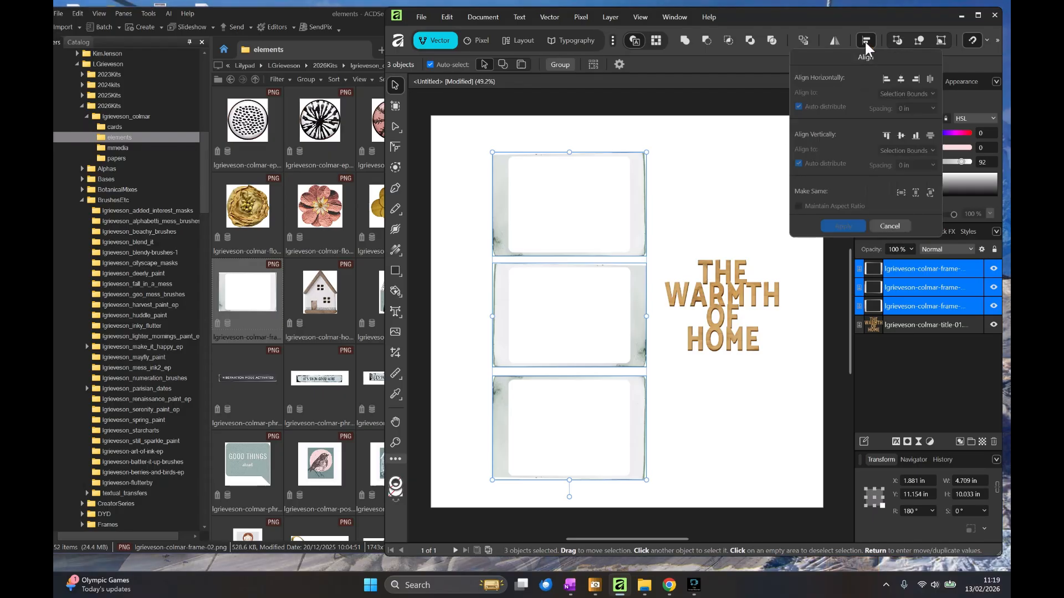
{"action": "left_click", "coordinate": [901, 80]}
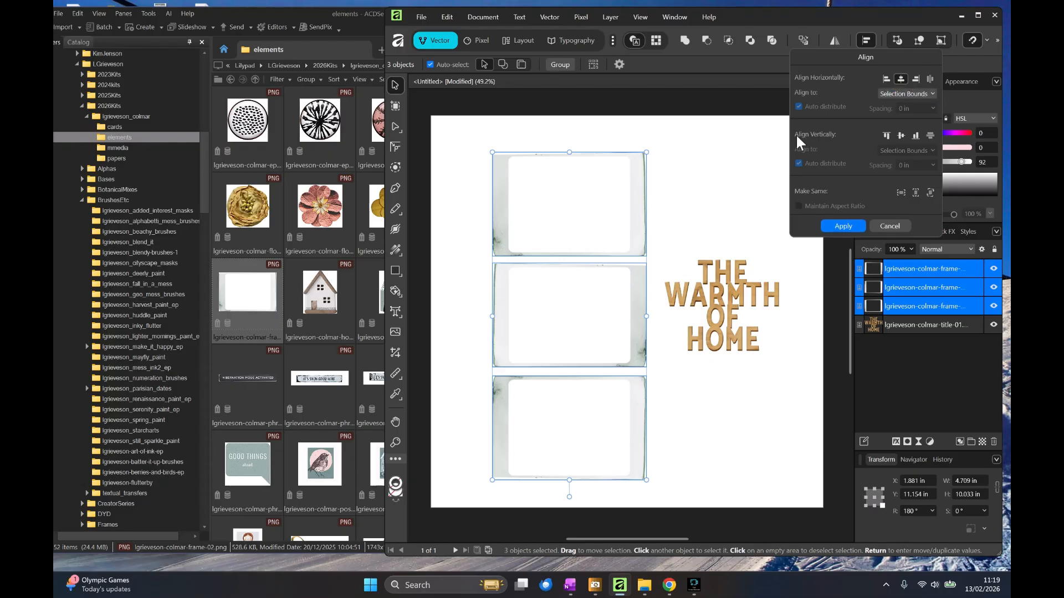
{"action": "left_click", "coordinate": [931, 136]}
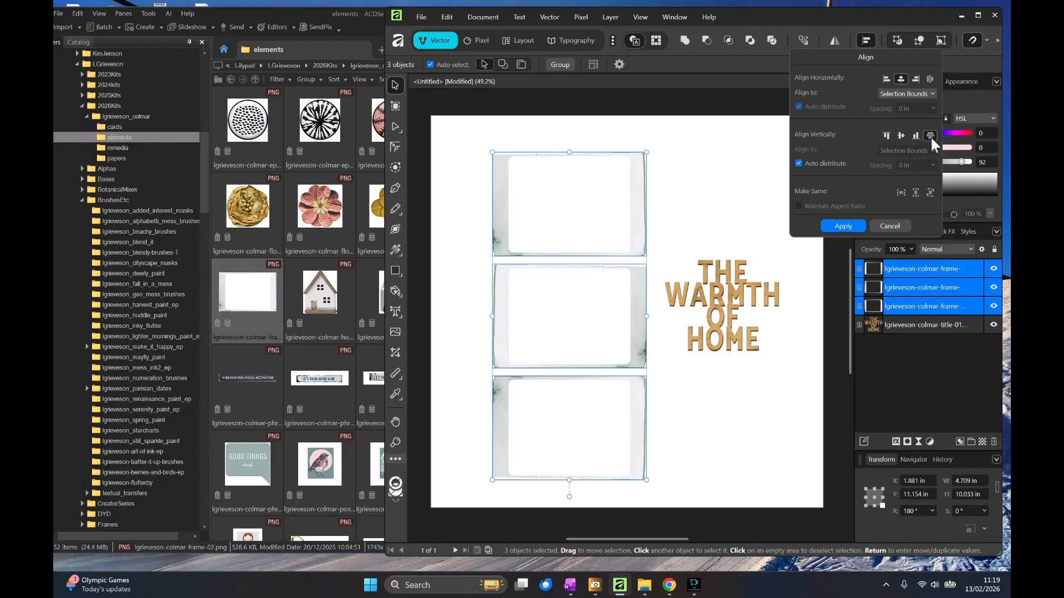
{"action": "left_click", "coordinate": [842, 226]}
{"action": "left_click", "coordinate": [731, 161]}
- Scale the three frames down together to about 4.46 in wide and move the column slightly up
{"action": "left_click_drag", "start_coordinate": [672, 497], "coordinate": [438, 95]}
{"action": "left_click_drag", "start_coordinate": [492, 152], "coordinate": [502, 169]}
{"action": "left_click_drag", "start_coordinate": [574, 222], "coordinate": [576, 206]}
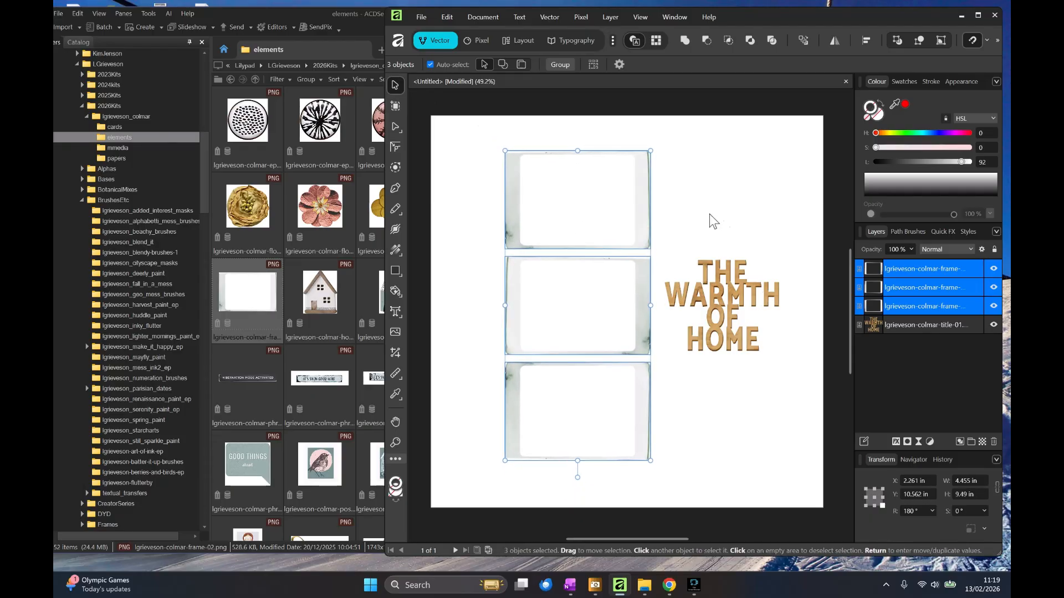
- Move the title layer to the top of the layer stack, above all three frames
{"action": "left_click", "coordinate": [898, 331]}
{"action": "left_click_drag", "start_coordinate": [879, 327], "coordinate": [874, 264]}
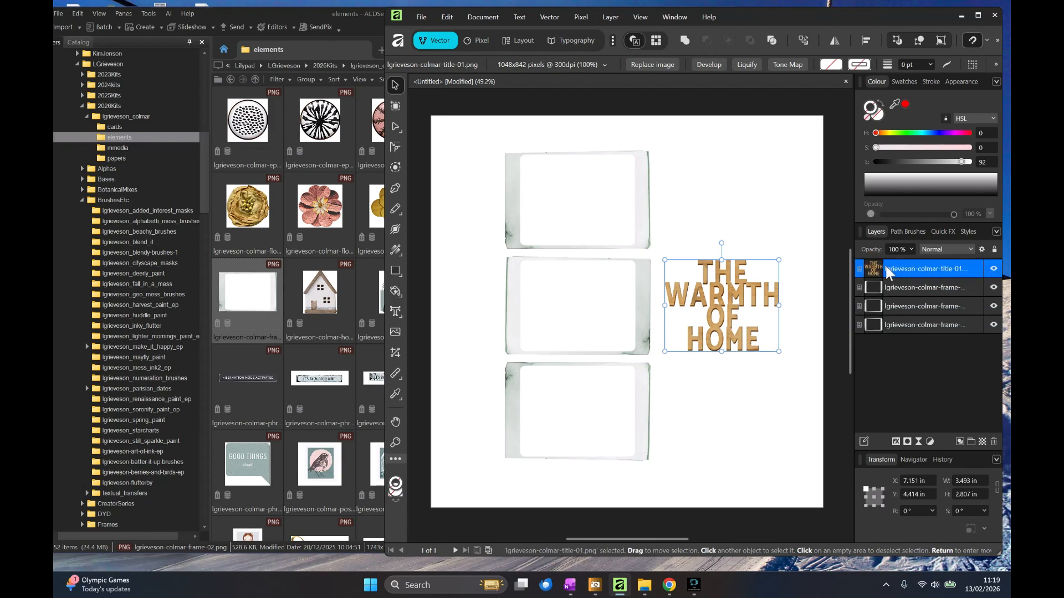
- Place DSCN1229.JPG from the photos folder in File Explorer onto the page, and put its layer beneath the top frame's layer
{"action": "left_click", "coordinate": [902, 327]}
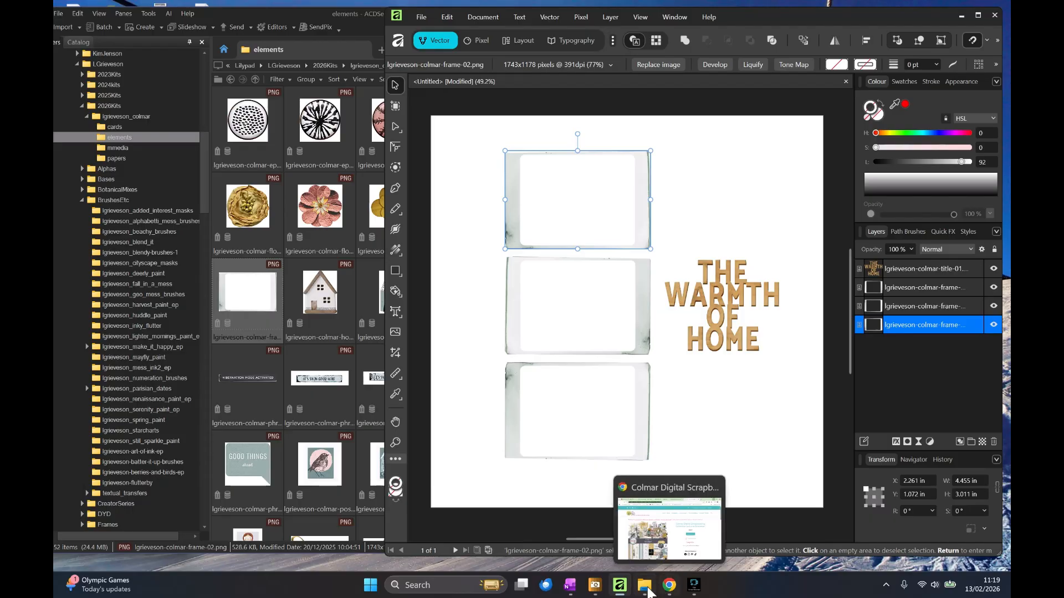
{"action": "left_click", "coordinate": [647, 589]}
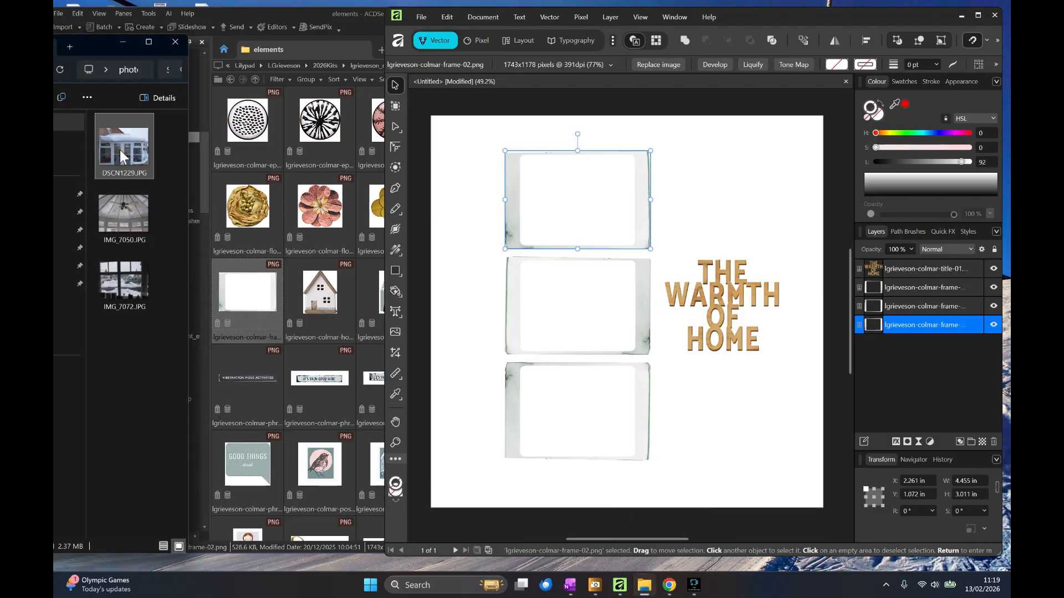
{"action": "left_click", "coordinate": [119, 155]}
{"action": "left_click_drag", "start_coordinate": [118, 156], "coordinate": [573, 199]}
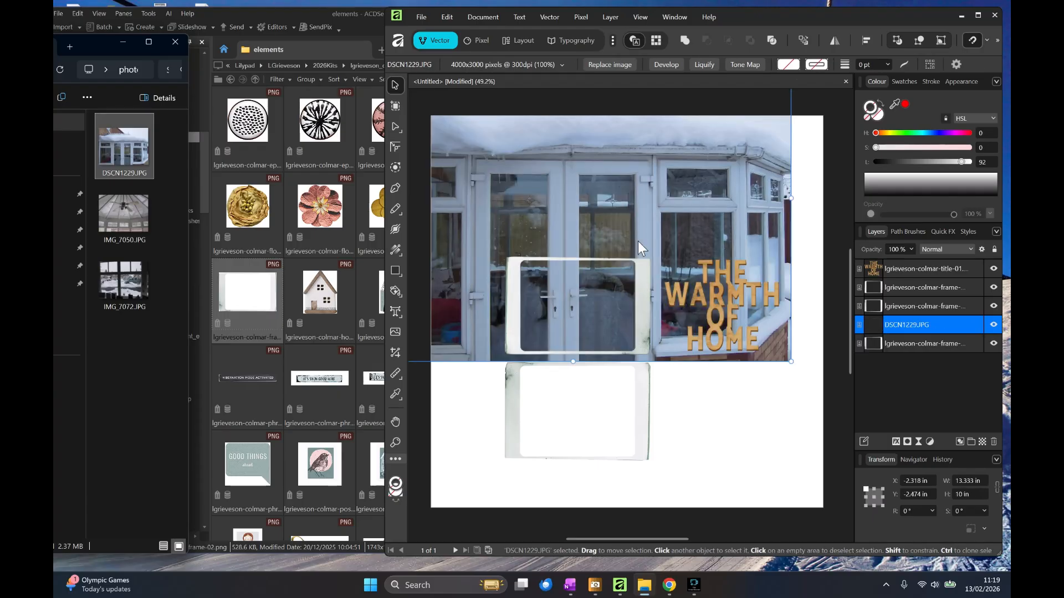
{"action": "left_click_drag", "start_coordinate": [881, 325], "coordinate": [863, 355]}
- Scale the conservatory photo down to about 4.01 in wide and position it behind the top frame's opening
{"action": "left_click_drag", "start_coordinate": [791, 361], "coordinate": [641, 228]}
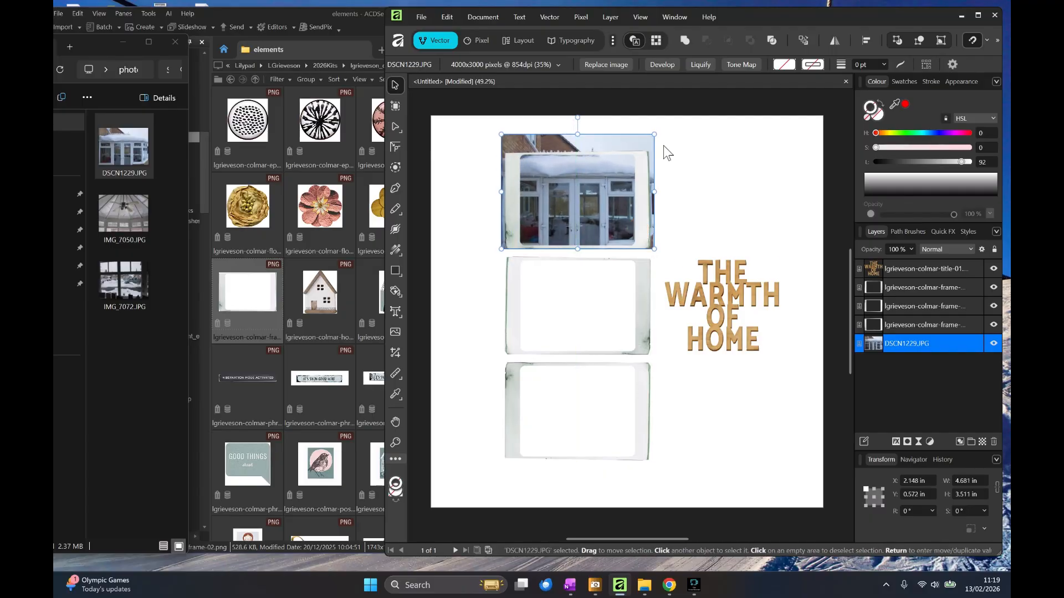
{"action": "left_click_drag", "start_coordinate": [655, 134], "coordinate": [642, 147]}
{"action": "left_click_drag", "start_coordinate": [502, 143], "coordinate": [511, 152]}
{"action": "left_click_drag", "start_coordinate": [605, 179], "coordinate": [606, 178]}
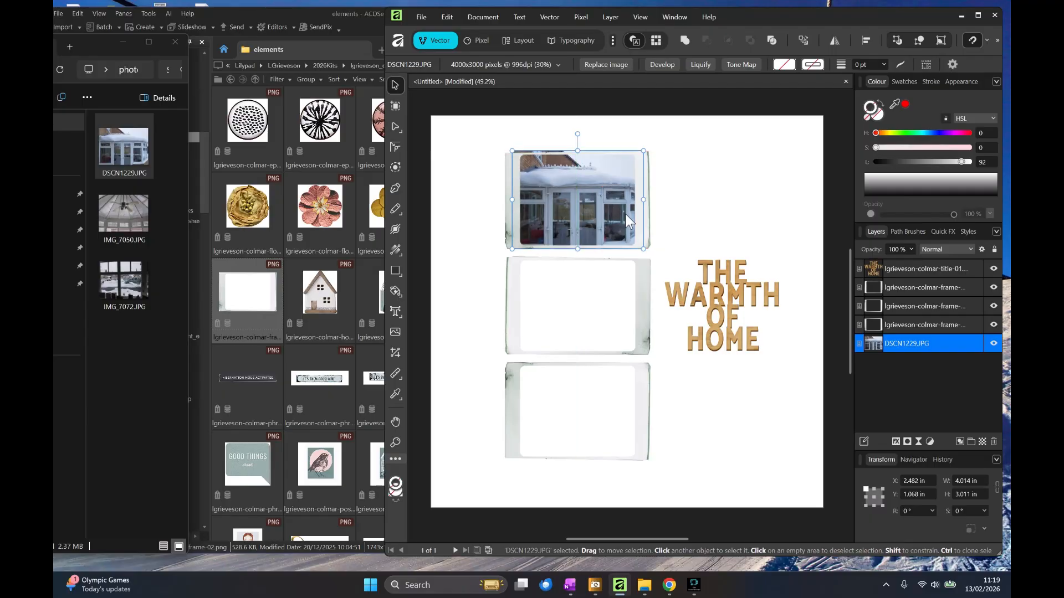
{"action": "left_click_drag", "start_coordinate": [626, 215], "coordinate": [626, 213]}
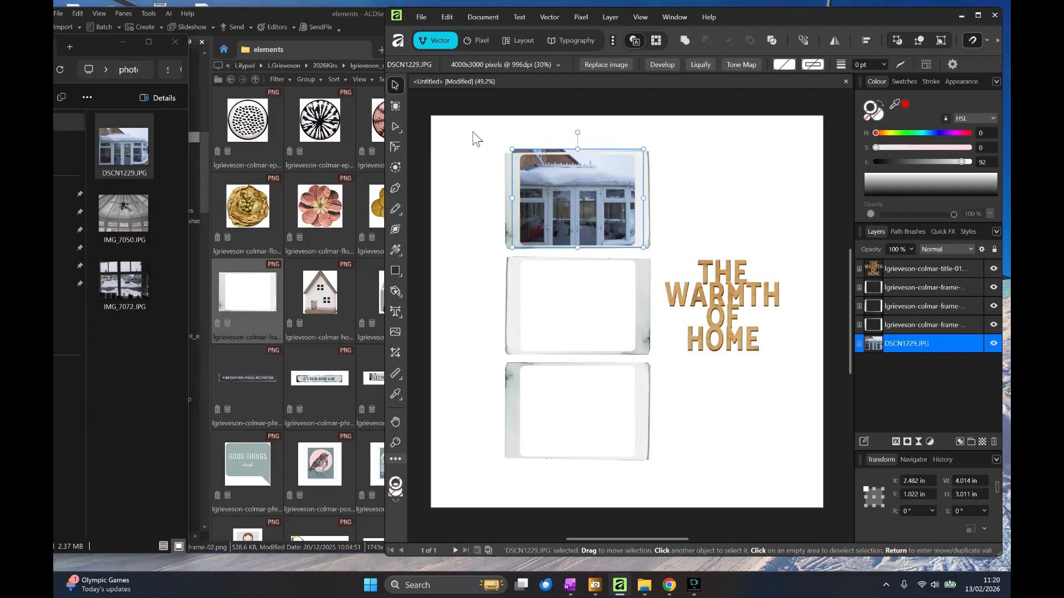
{"action": "left_click", "coordinate": [494, 176]}
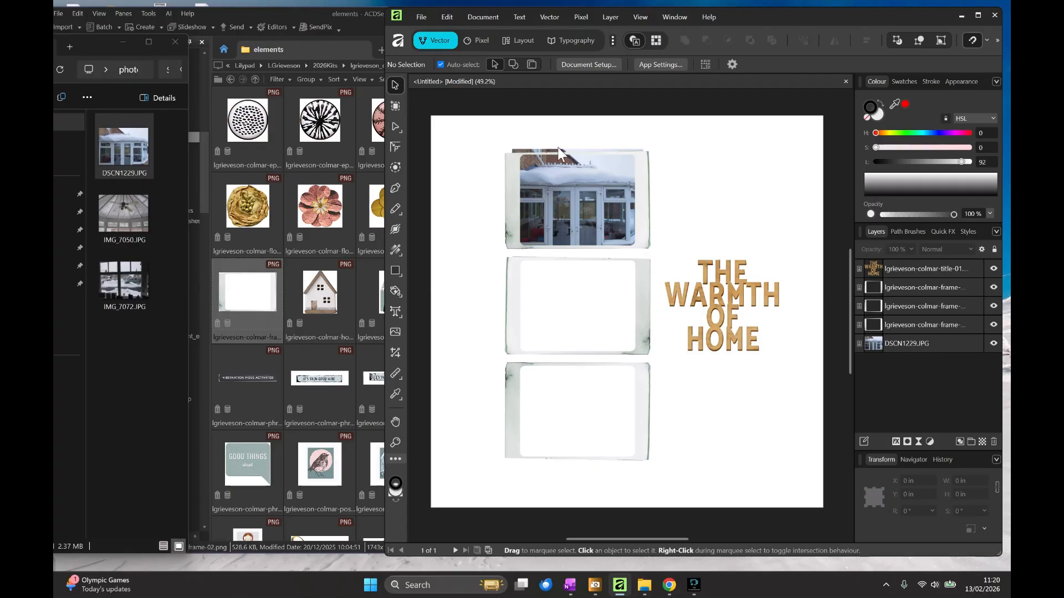
- Crop the conservatory photo's upper edge so that it does not stick out above the top frame
{"action": "left_click", "coordinate": [913, 460]}
{"action": "left_click_drag", "start_coordinate": [894, 388], "coordinate": [907, 386]}
{"action": "left_click_drag", "start_coordinate": [922, 446], "coordinate": [909, 433]}
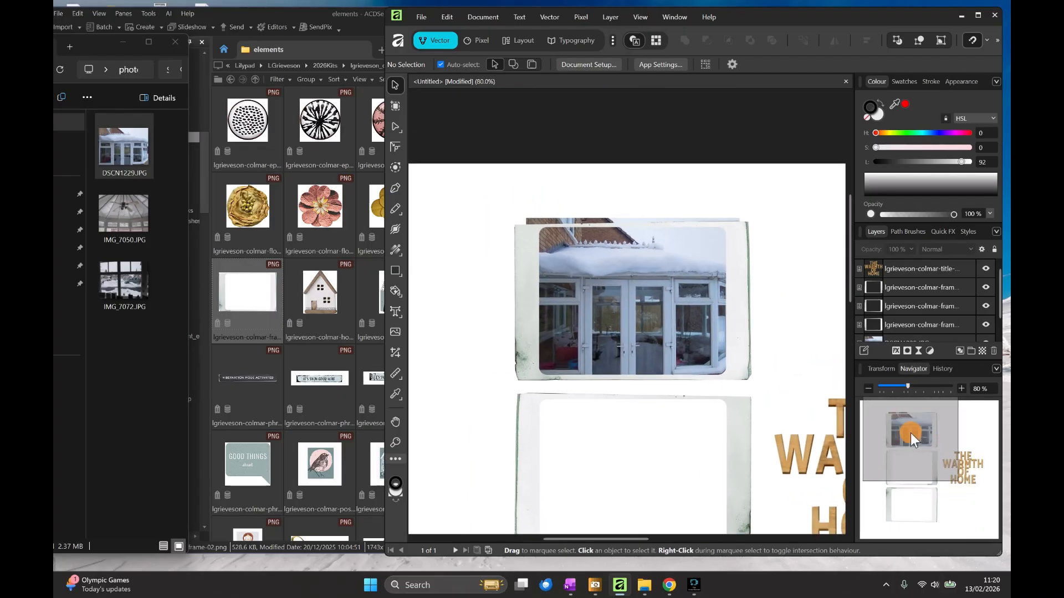
{"action": "left_click", "coordinate": [624, 218]}
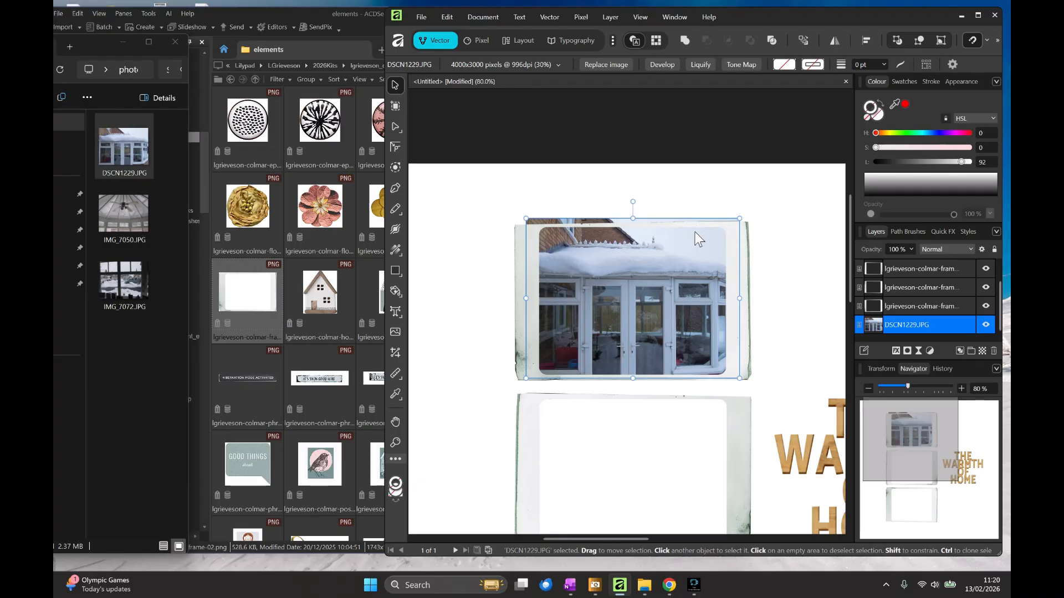
{"action": "left_click", "coordinate": [396, 354]}
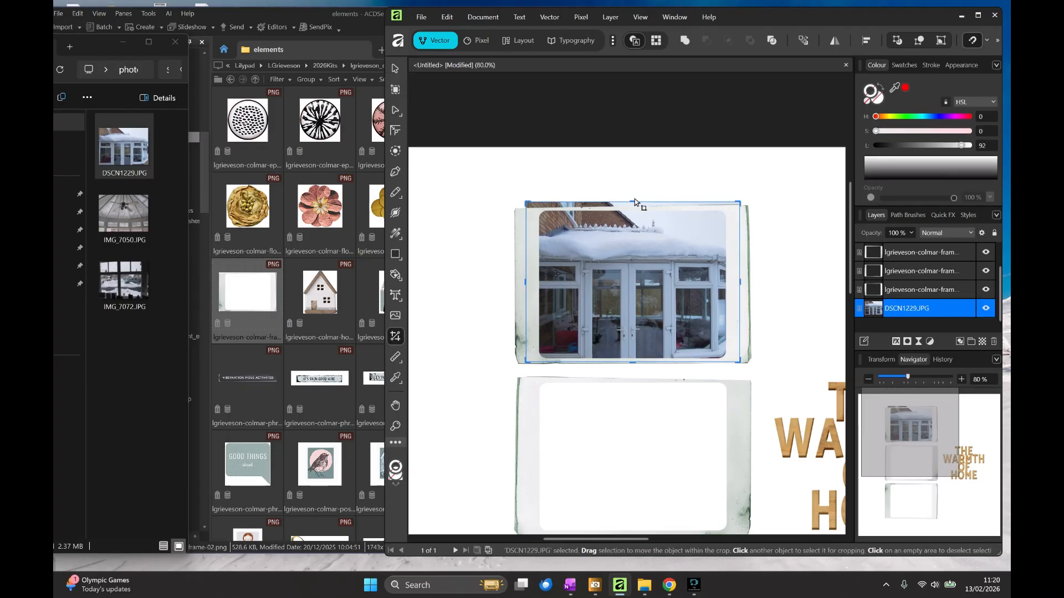
{"action": "left_click_drag", "start_coordinate": [633, 204], "coordinate": [630, 209]}
{"action": "left_click", "coordinate": [805, 277]}
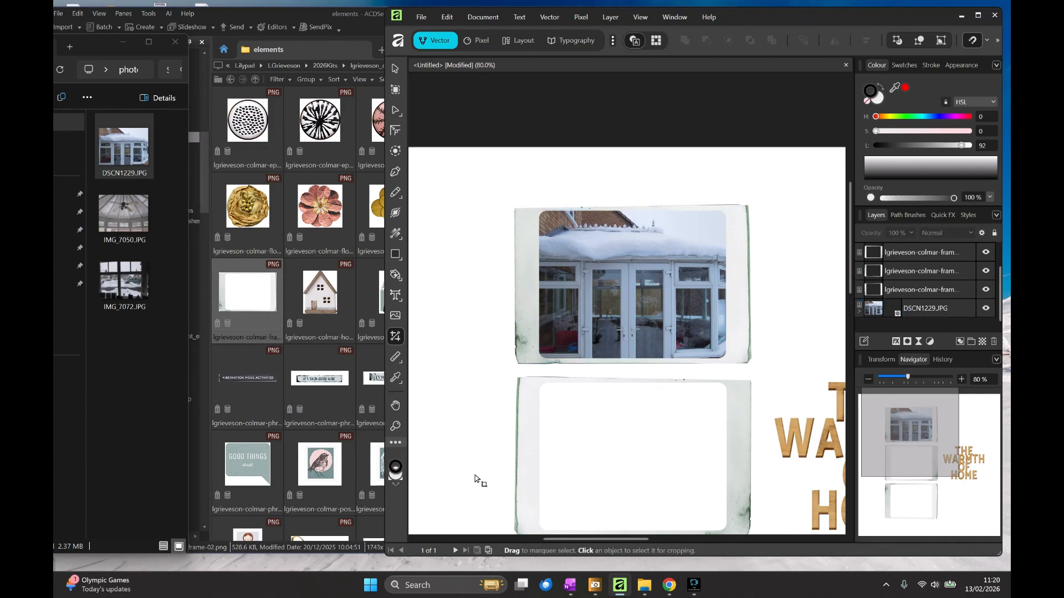
- Place IMG_7050.JPG from the photos folder onto the page, directly beneath the middle frame's layer
{"action": "scroll", "coordinate": [657, 395], "scroll_direction": "down", "scroll_amount": 3}
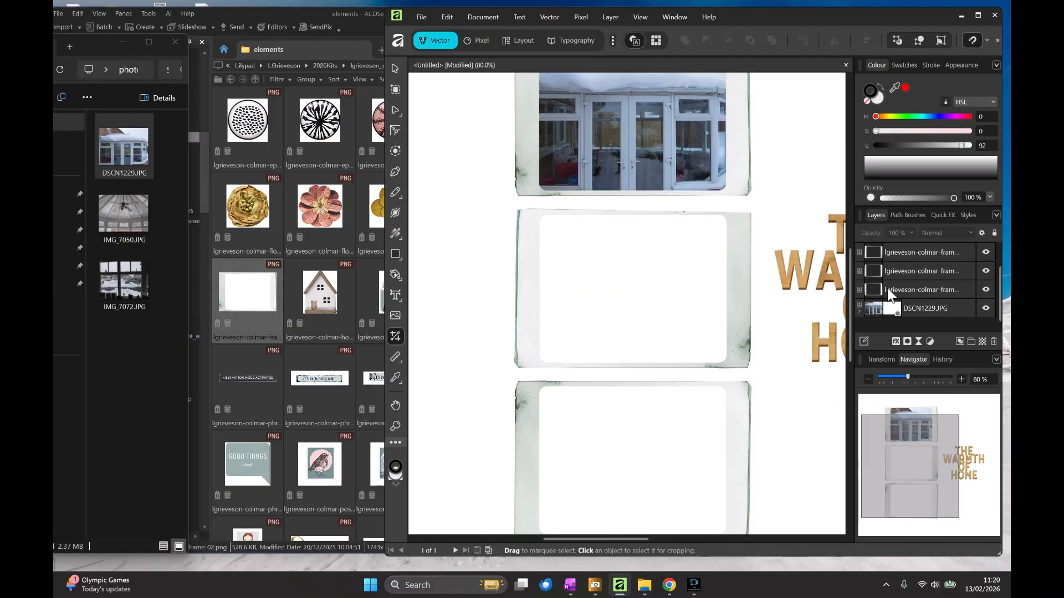
{"action": "left_click_drag", "start_coordinate": [886, 311], "coordinate": [901, 289]}
{"action": "left_click", "coordinate": [734, 234]}
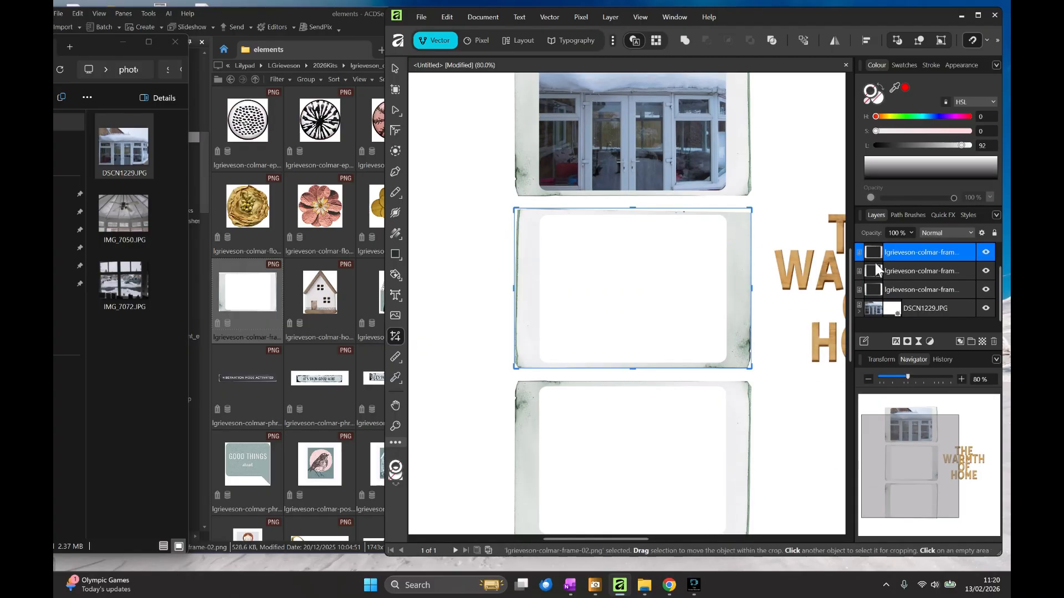
{"action": "left_click", "coordinate": [925, 272]}
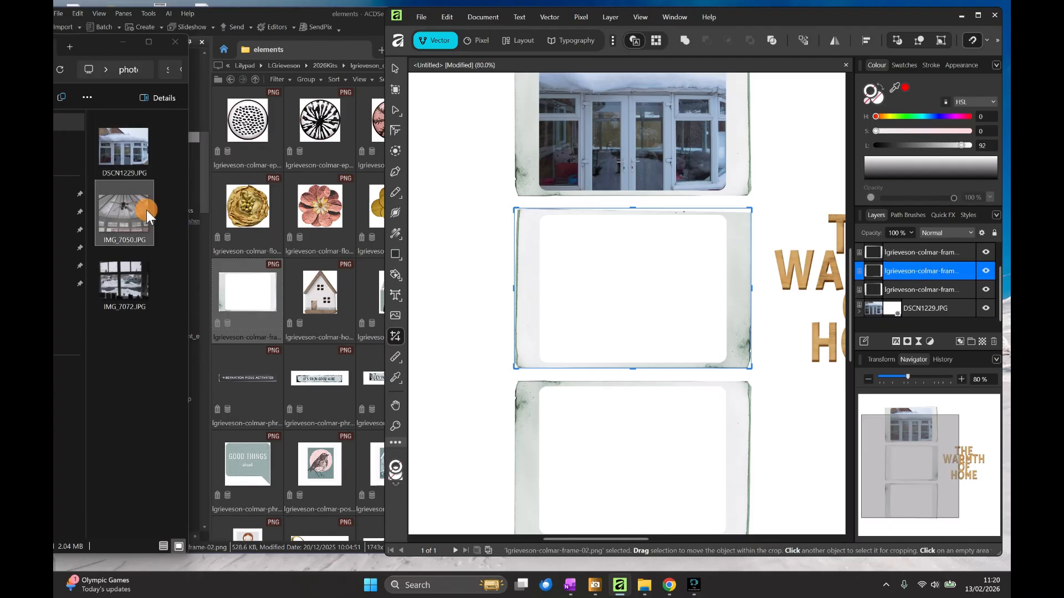
{"action": "left_click", "coordinate": [125, 215]}
{"action": "left_click_drag", "start_coordinate": [125, 219], "coordinate": [637, 286]}
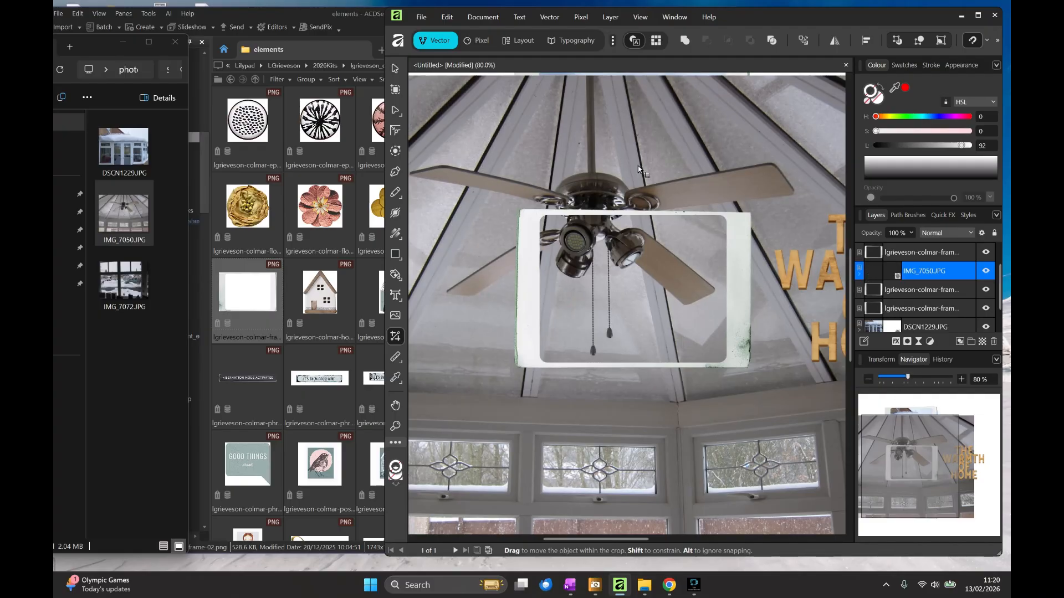
- Try to reposition the ceiling fan photo behind the middle frame with the crop tool still active
{"action": "left_click_drag", "start_coordinate": [635, 175], "coordinate": [791, 386]}
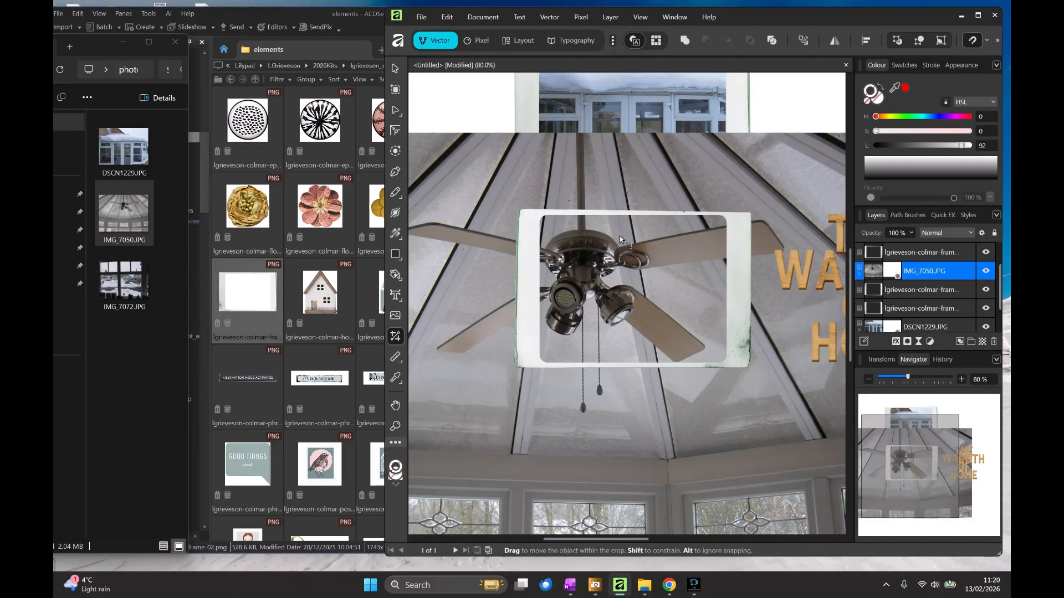
{"action": "left_click_drag", "start_coordinate": [779, 164], "coordinate": [779, 191]}
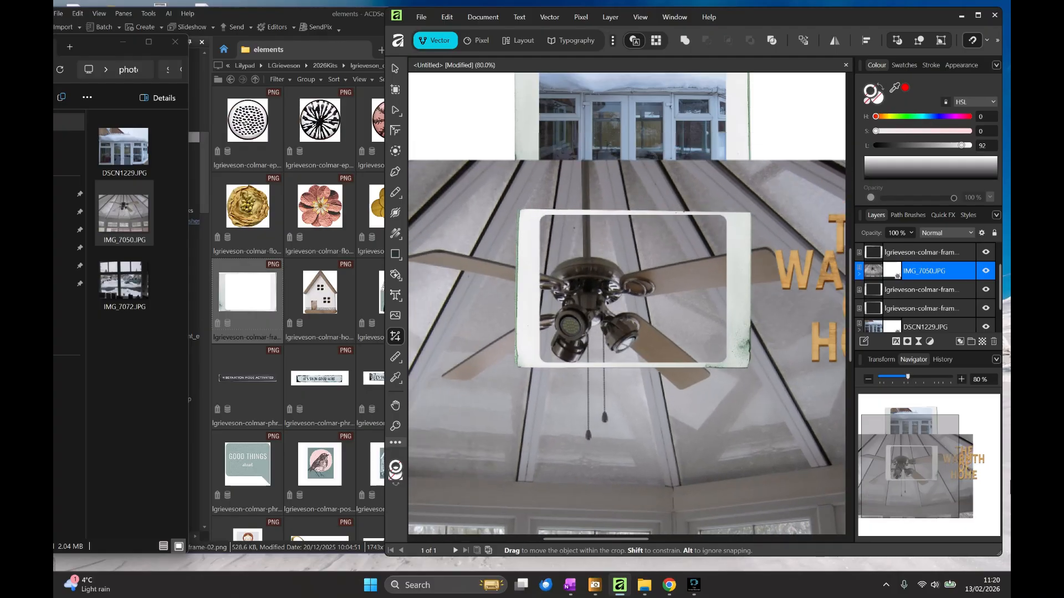
{"action": "left_click", "coordinate": [883, 361]}
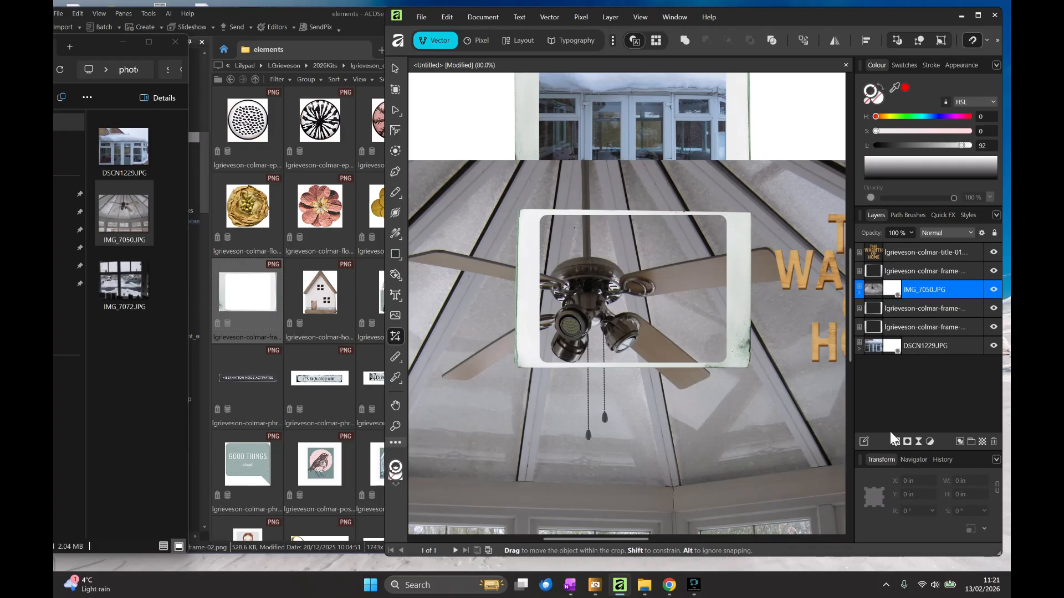
{"action": "left_click", "coordinate": [911, 459]}
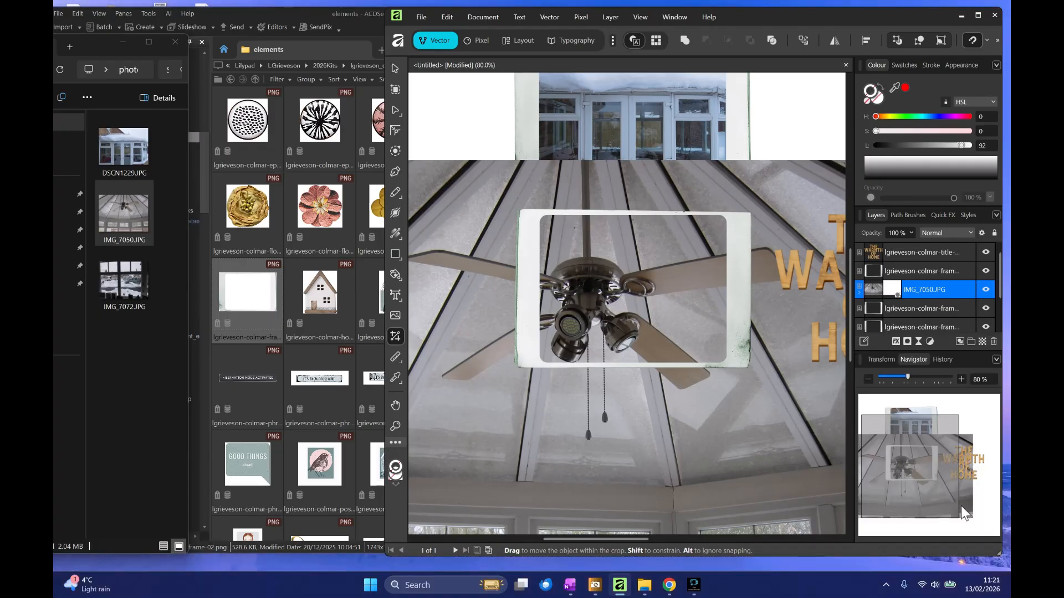
{"action": "left_click_drag", "start_coordinate": [905, 377], "coordinate": [894, 376]}
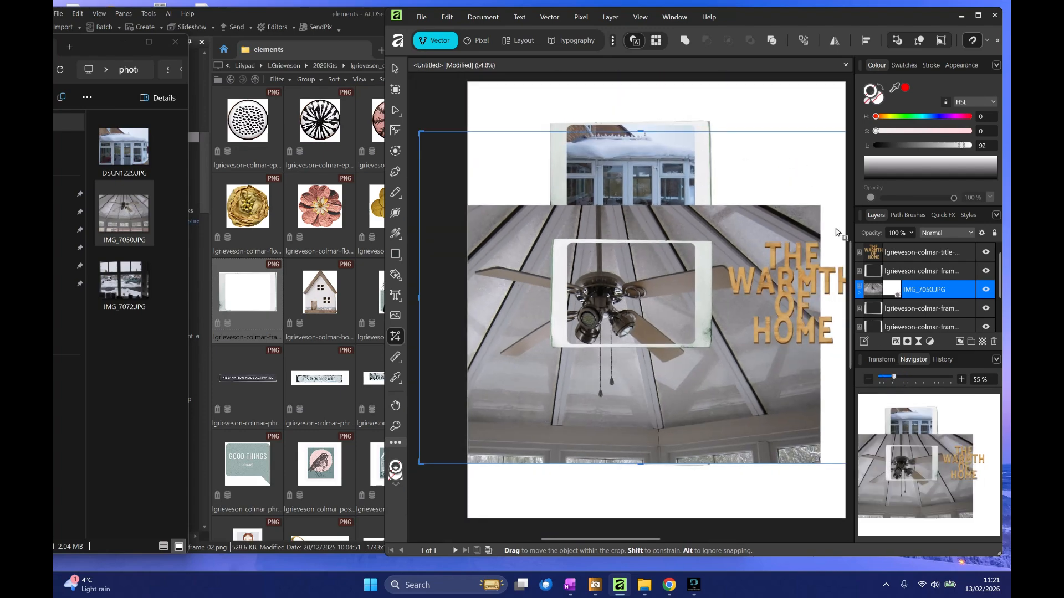
- Delete the clipping mask from the IMG_7050.JPG layer
{"action": "left_click", "coordinate": [859, 290]}
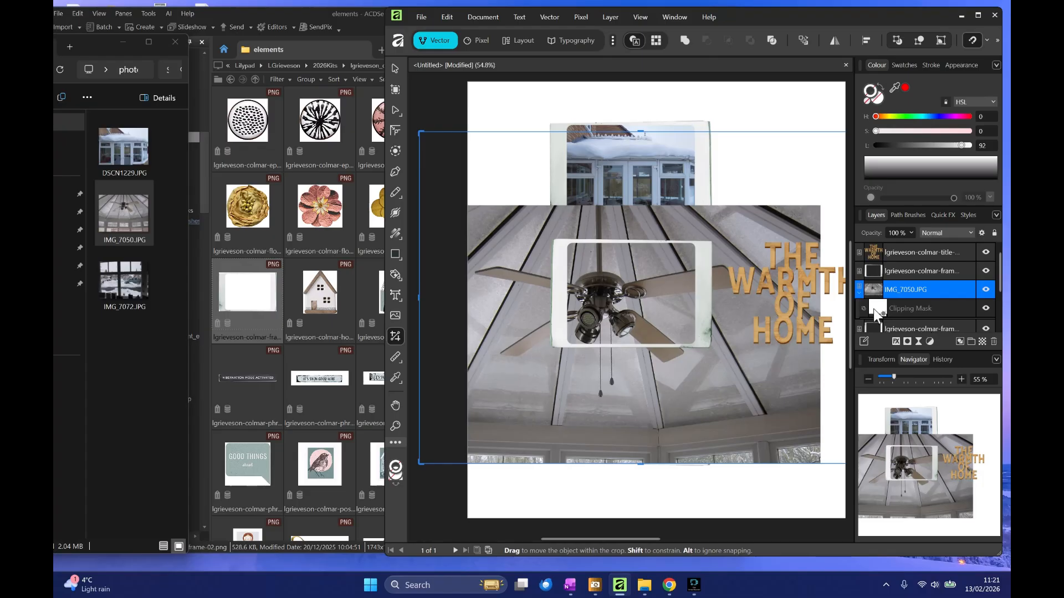
{"action": "left_click", "coordinate": [875, 308]}
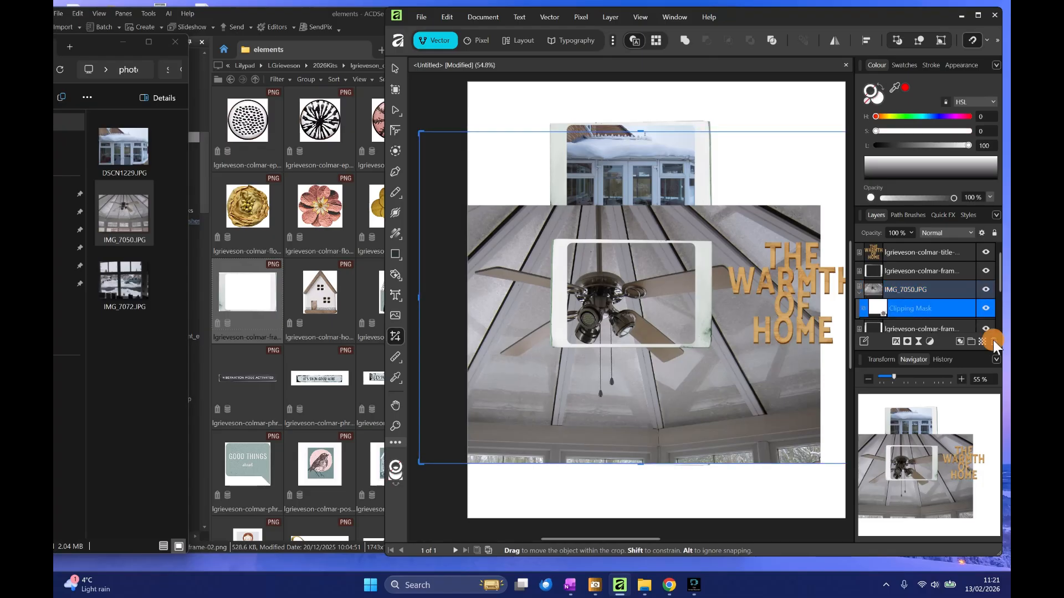
{"action": "left_click", "coordinate": [993, 341]}
{"action": "left_click", "coordinate": [880, 289]}
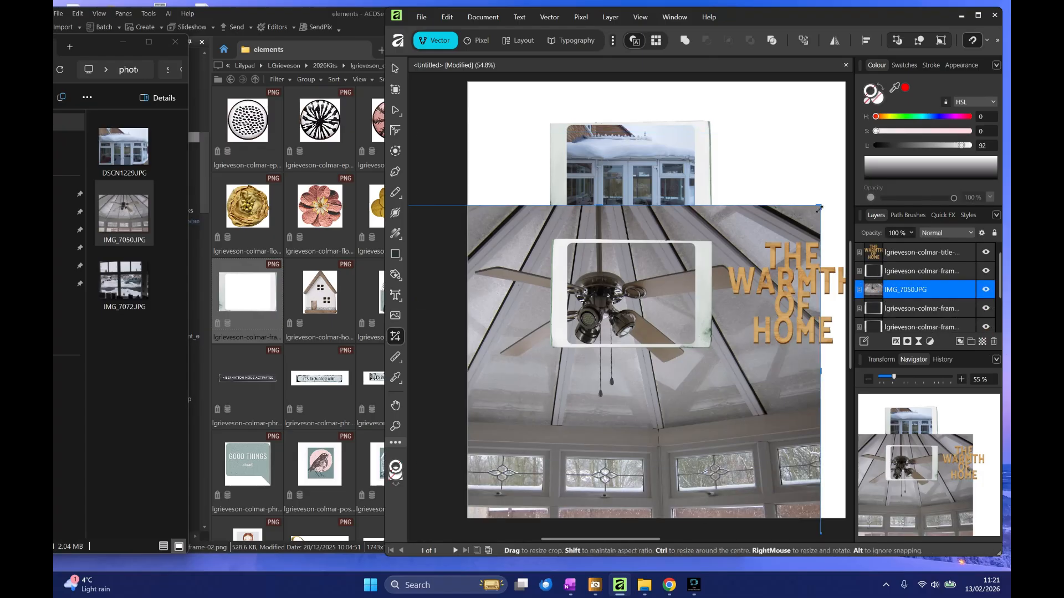
{"action": "left_click_drag", "start_coordinate": [817, 207], "coordinate": [786, 194]}
{"action": "key", "text": "ctrl+z"}
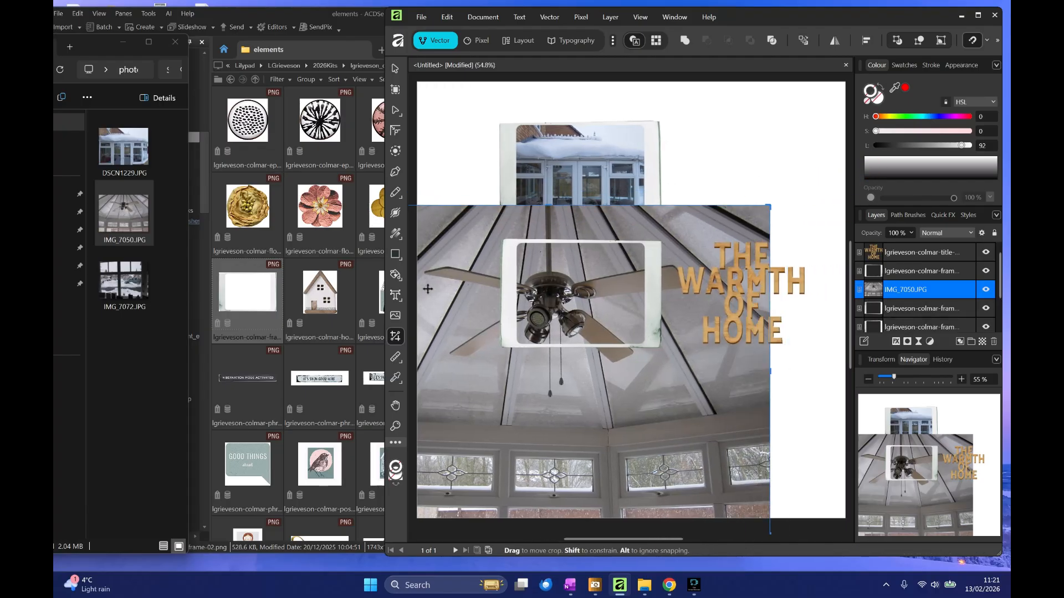
- Scale the ceiling fan photo down with the Move tool to about 5.1 in wide and centre it behind the middle frame
{"action": "left_click", "coordinate": [395, 67]}
{"action": "left_click", "coordinate": [511, 226]}
{"action": "left_click_drag", "start_coordinate": [511, 226], "coordinate": [569, 178]}
{"action": "left_click_drag", "start_coordinate": [835, 169], "coordinate": [602, 324]}
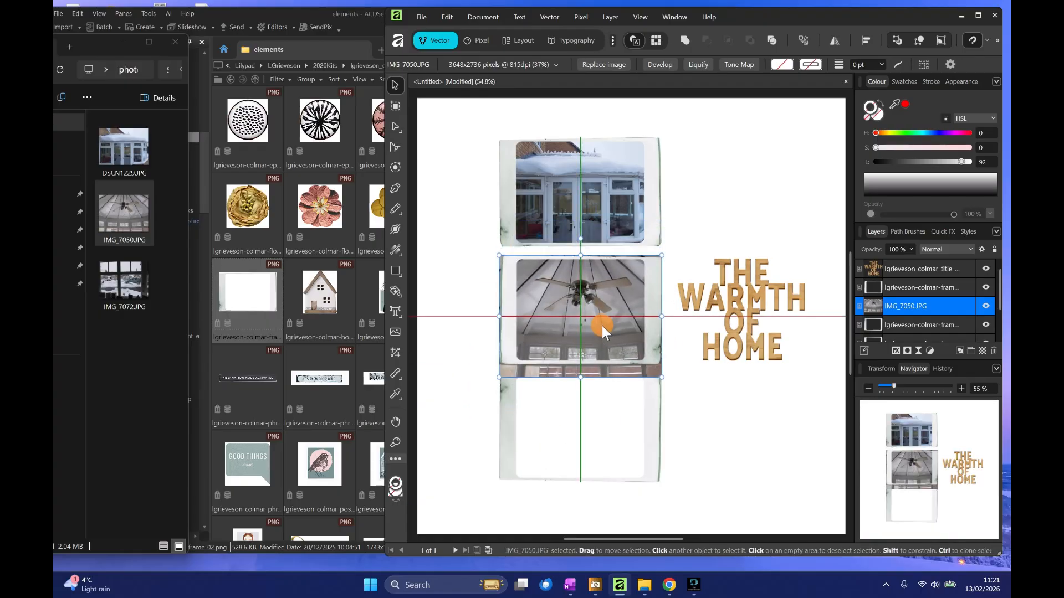
{"action": "left_click_drag", "start_coordinate": [501, 378], "coordinate": [475, 392]}
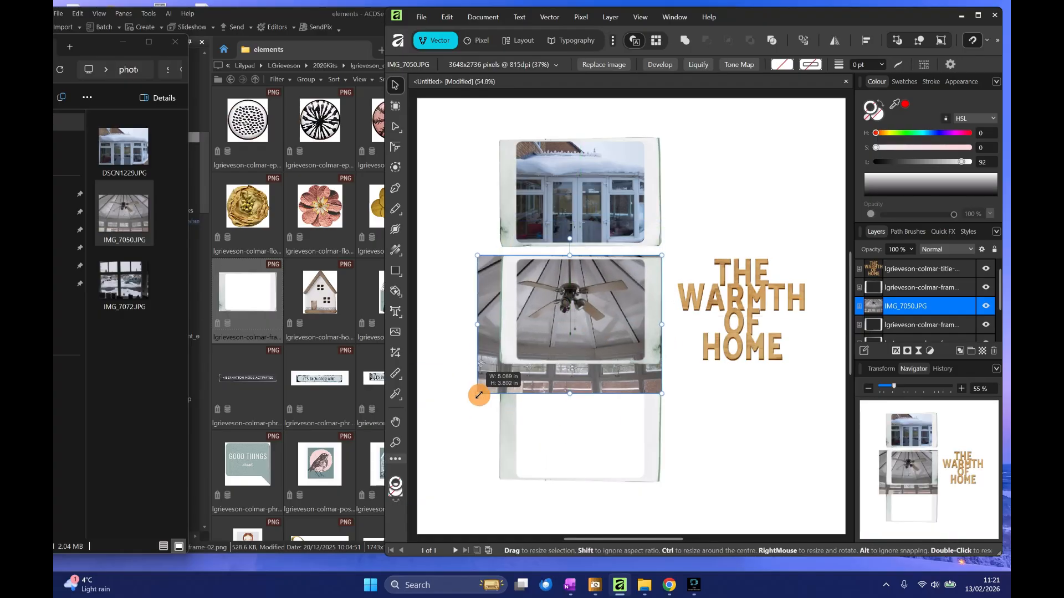
{"action": "left_click_drag", "start_coordinate": [584, 315], "coordinate": [597, 316]}
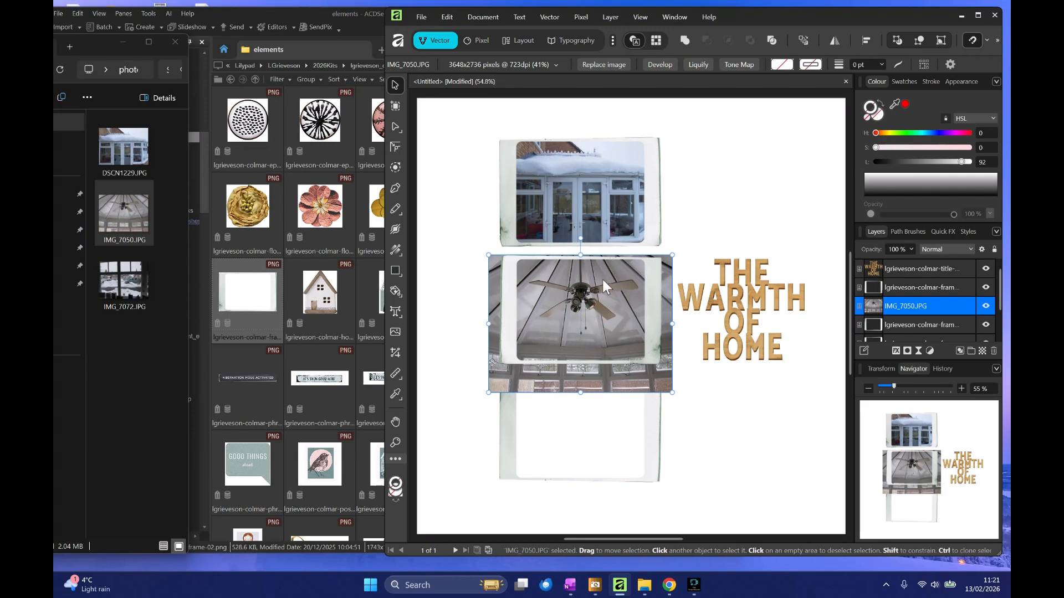
- Crop the ceiling fan photo's lower edge to just inside the middle frame's lower border
{"action": "scroll", "coordinate": [554, 391], "scroll_direction": "up", "scroll_amount": 3}
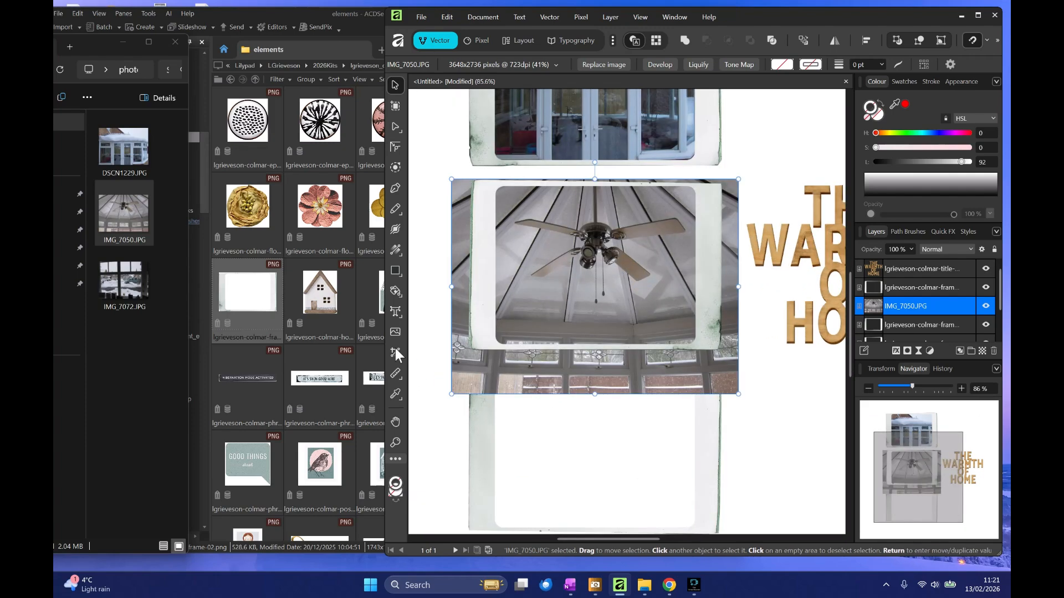
{"action": "left_click", "coordinate": [395, 353]}
{"action": "left_click_drag", "start_coordinate": [595, 377], "coordinate": [598, 331]}
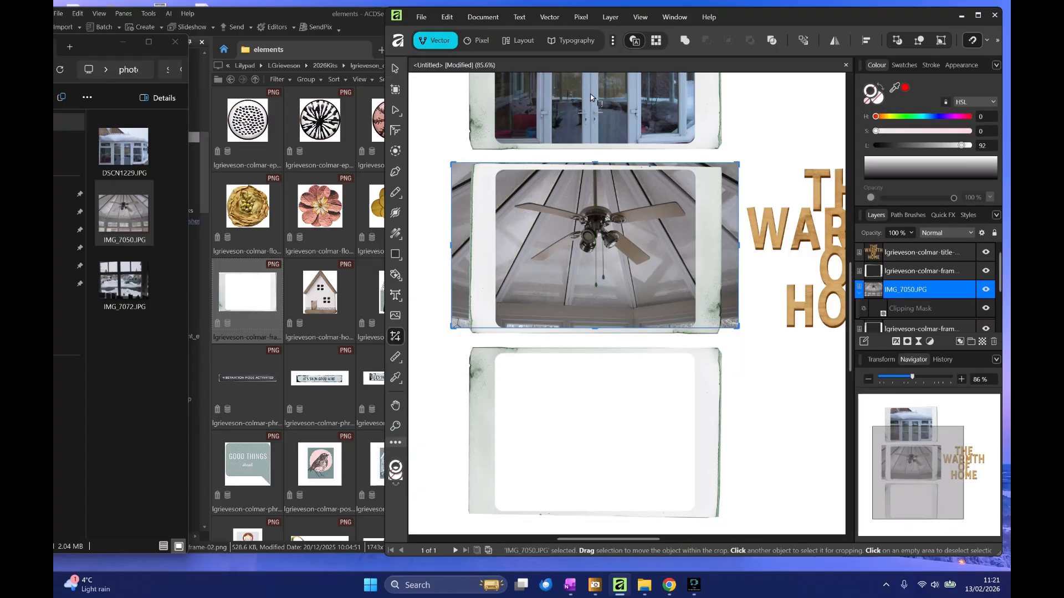
- Crop the ceiling fan photo's upper, left and right edges so they sit just inside the middle frame's outer borders
{"action": "left_click_drag", "start_coordinate": [596, 166], "coordinate": [596, 169]}
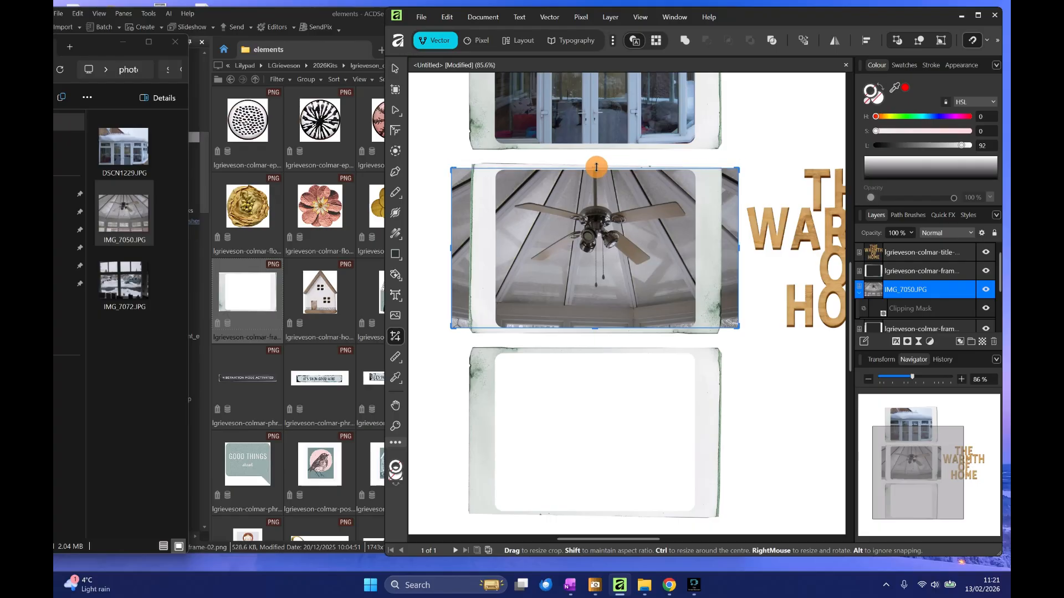
{"action": "left_click_drag", "start_coordinate": [454, 245], "coordinate": [480, 250]}
{"action": "left_click_drag", "start_coordinate": [738, 246], "coordinate": [712, 244]}
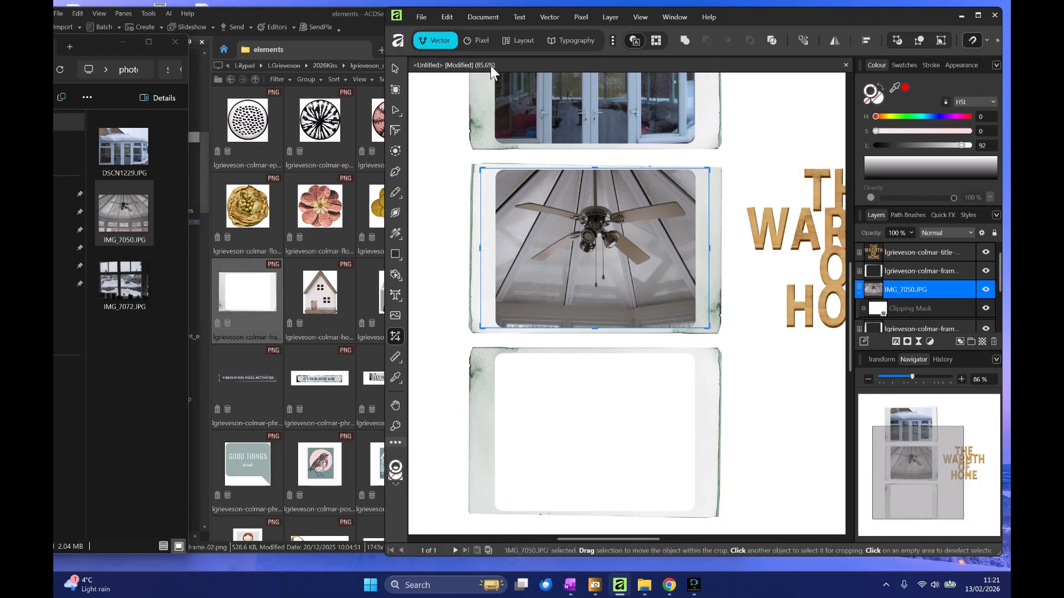
- Nudge the ceiling fan photo down three increments with the Move tool and clear the selection
{"action": "left_click", "coordinate": [395, 70]}
{"action": "key", "text": "Down"}
{"action": "key", "text": "Down"}
{"action": "key", "text": "Down"}
{"action": "left_click", "coordinate": [737, 370]}
- Place the IMG_7072.JPG photo on the page directly above the top frame's layer, so it sits beneath the bottom frame
{"action": "scroll", "coordinate": [736, 356], "scroll_direction": "down", "scroll_amount": 2}
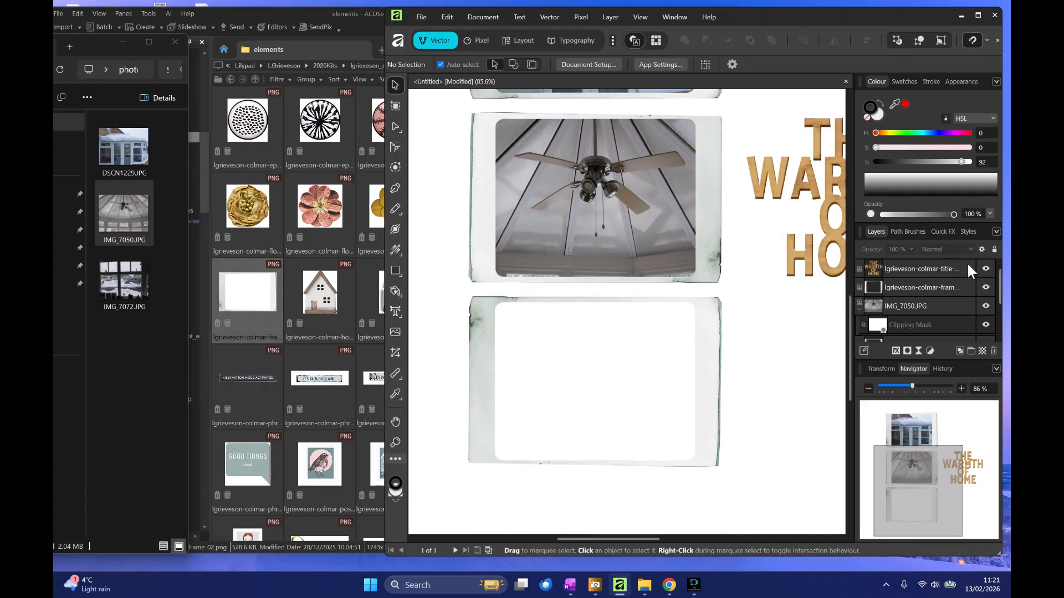
{"action": "left_click", "coordinate": [860, 307]}
{"action": "scroll", "coordinate": [914, 300], "scroll_direction": "down", "scroll_amount": 1}
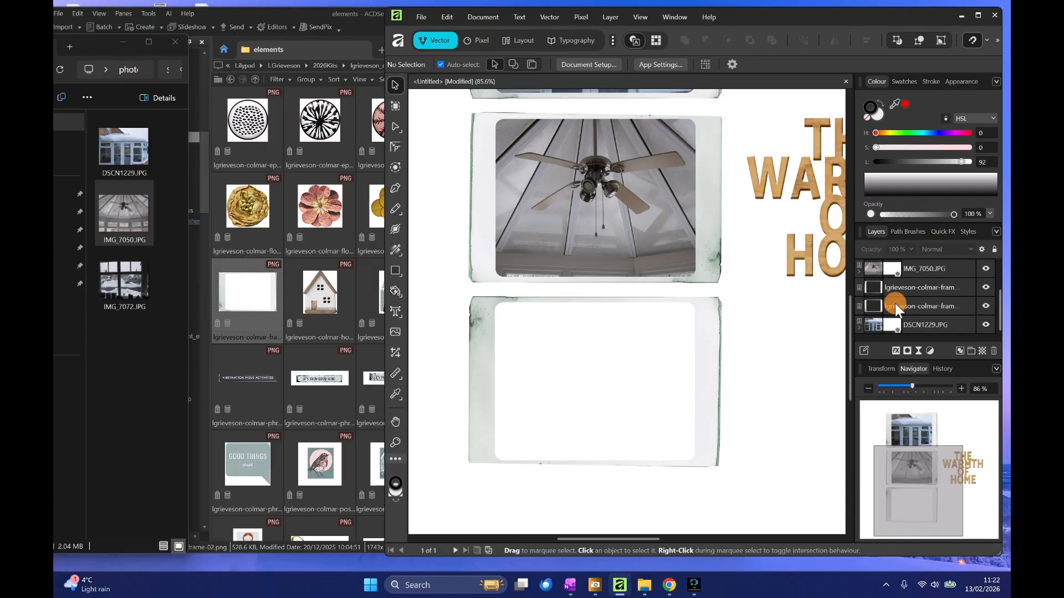
{"action": "left_click", "coordinate": [895, 305]}
{"action": "left_click", "coordinate": [124, 273]}
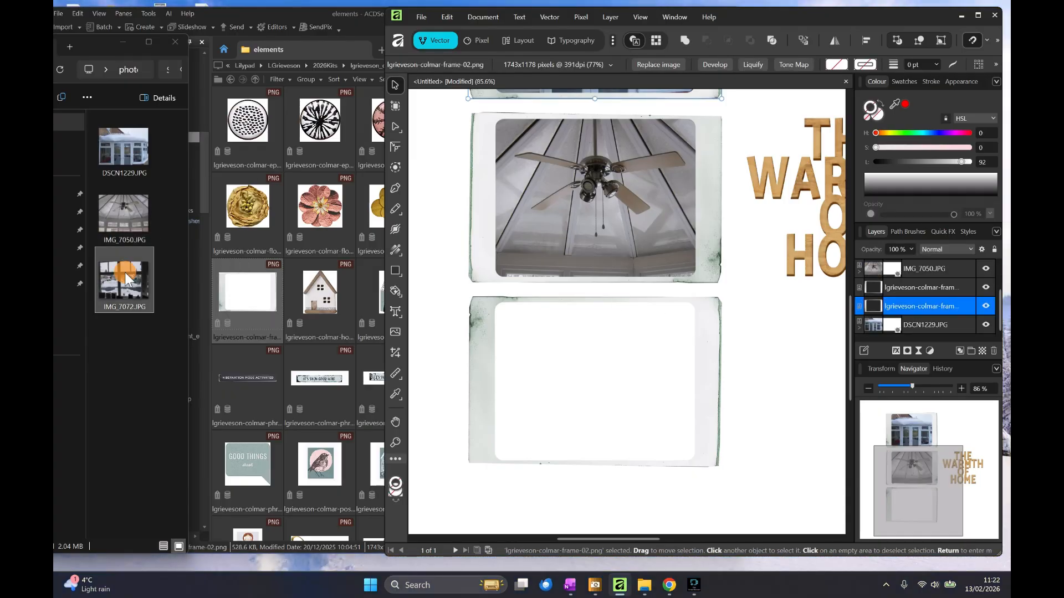
{"action": "left_click_drag", "start_coordinate": [119, 287], "coordinate": [643, 273]}
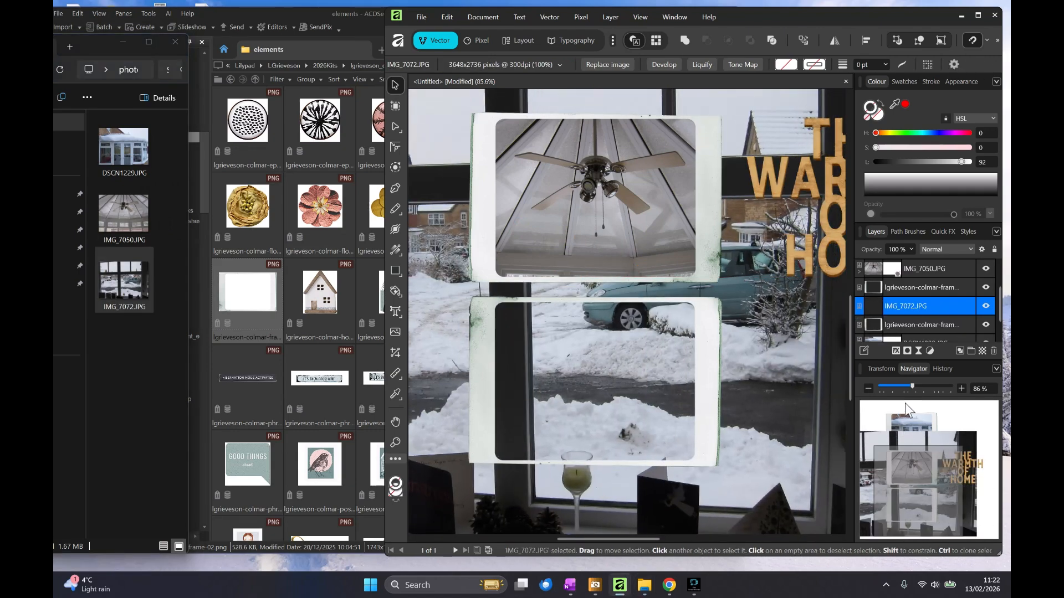
- Scale the snowy window photo down to about 4.4 in wide, position it behind the bottom frame and rotate it slightly
{"action": "left_click", "coordinate": [891, 384]}
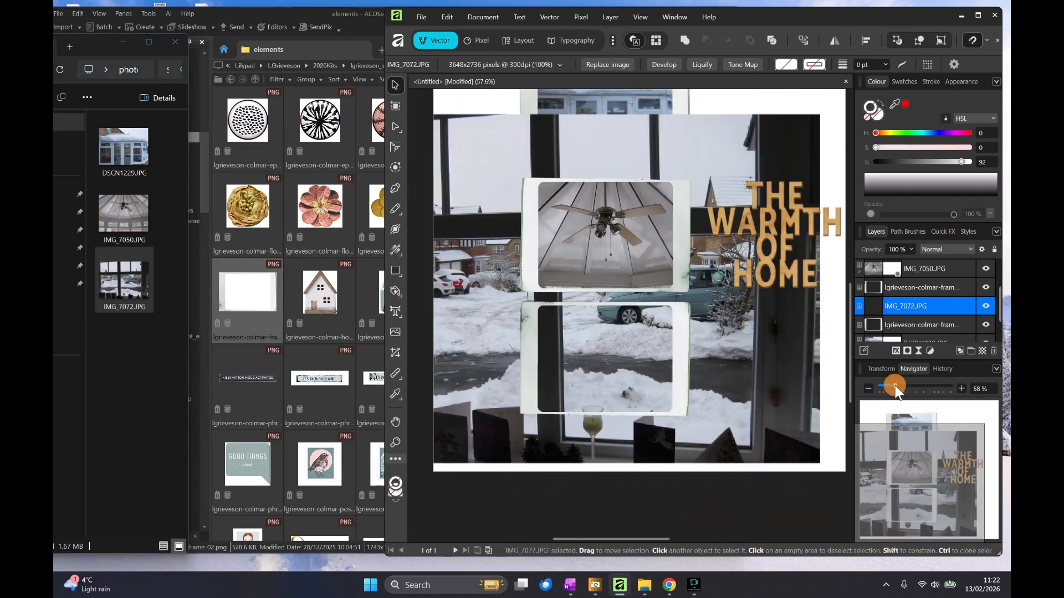
{"action": "left_click_drag", "start_coordinate": [819, 462], "coordinate": [565, 190]}
{"action": "left_click_drag", "start_coordinate": [468, 187], "coordinate": [627, 361]}
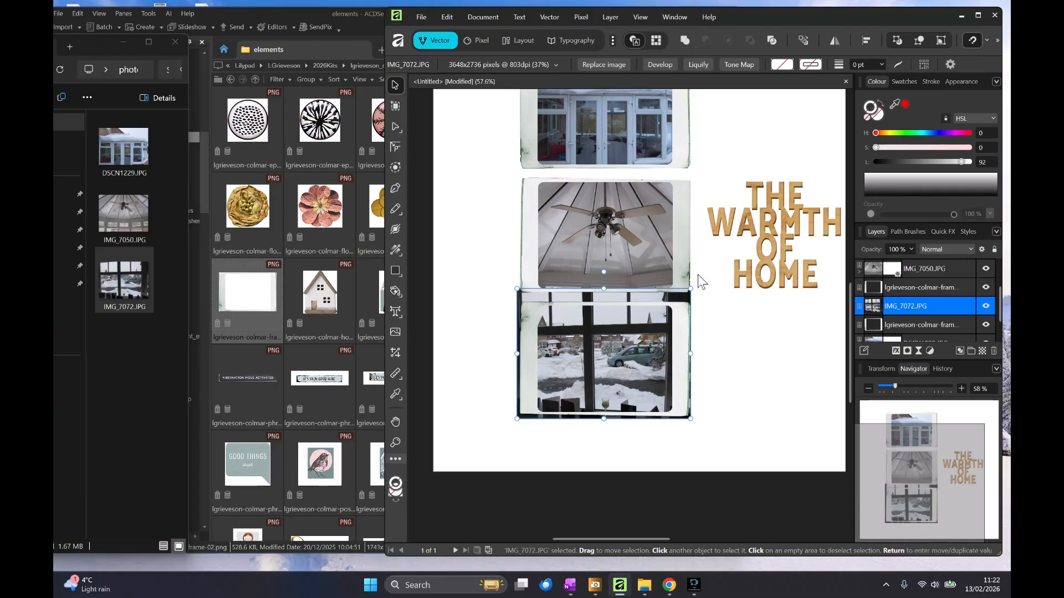
{"action": "left_click_drag", "start_coordinate": [689, 291], "coordinate": [689, 291]}
{"action": "left_click_drag", "start_coordinate": [686, 295], "coordinate": [681, 298]}
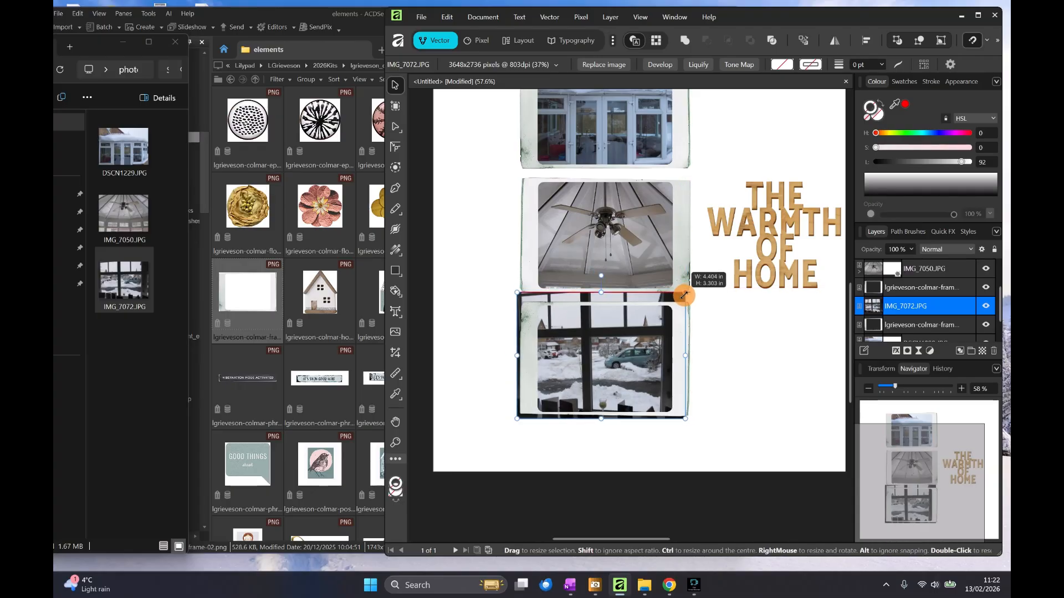
{"action": "left_click_drag", "start_coordinate": [600, 278], "coordinate": [601, 279]}
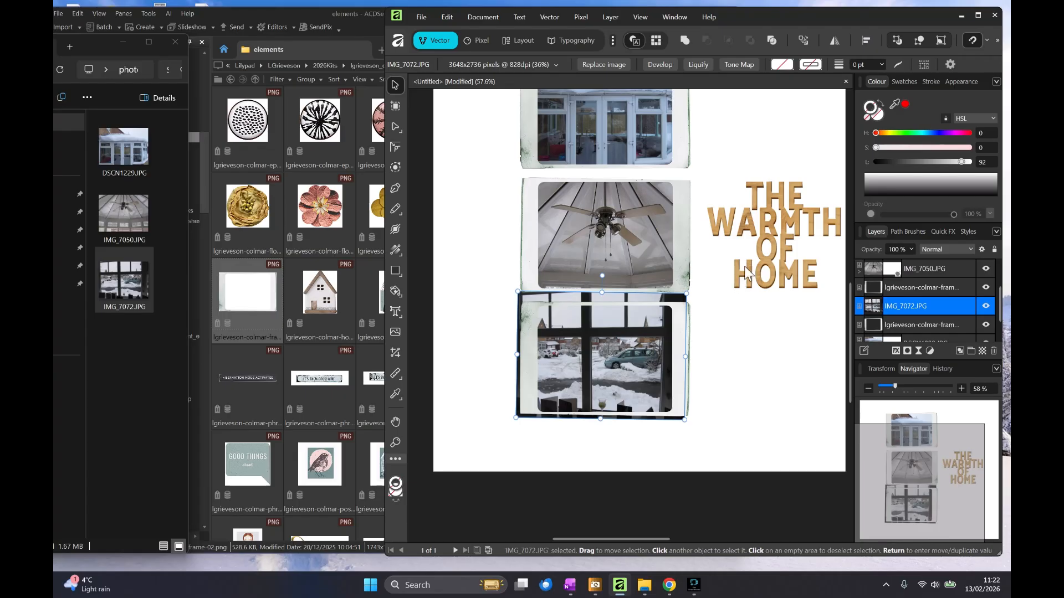
- Crop all four edges of the snowy window photo so it no longer extends beyond the bottom frame
{"action": "scroll", "coordinate": [564, 438], "scroll_direction": "up", "scroll_amount": 1}
{"action": "scroll", "coordinate": [564, 437], "scroll_direction": "up", "scroll_amount": 1}
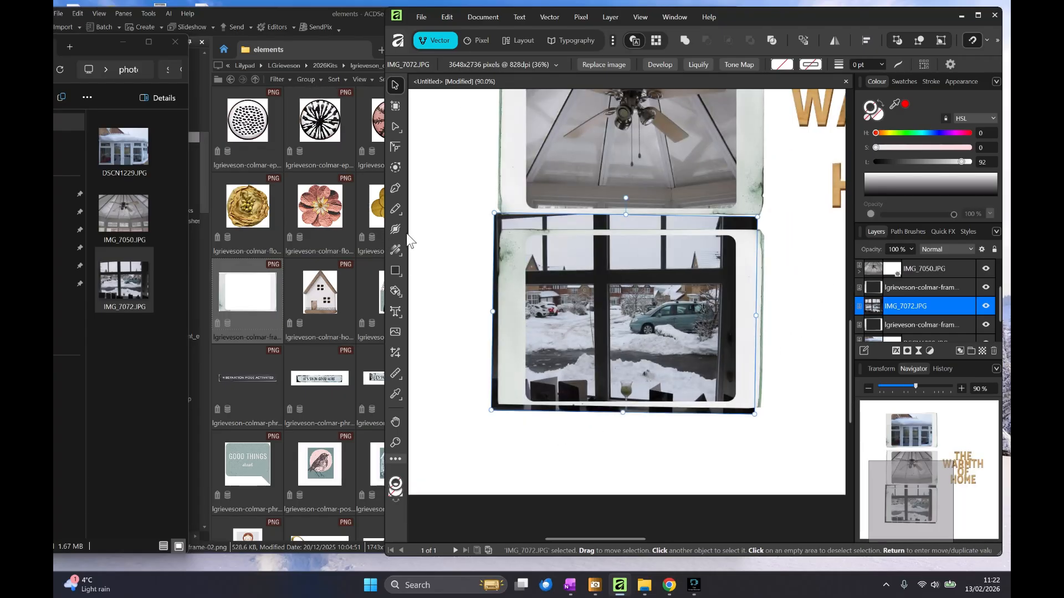
{"action": "left_click", "coordinate": [396, 355]}
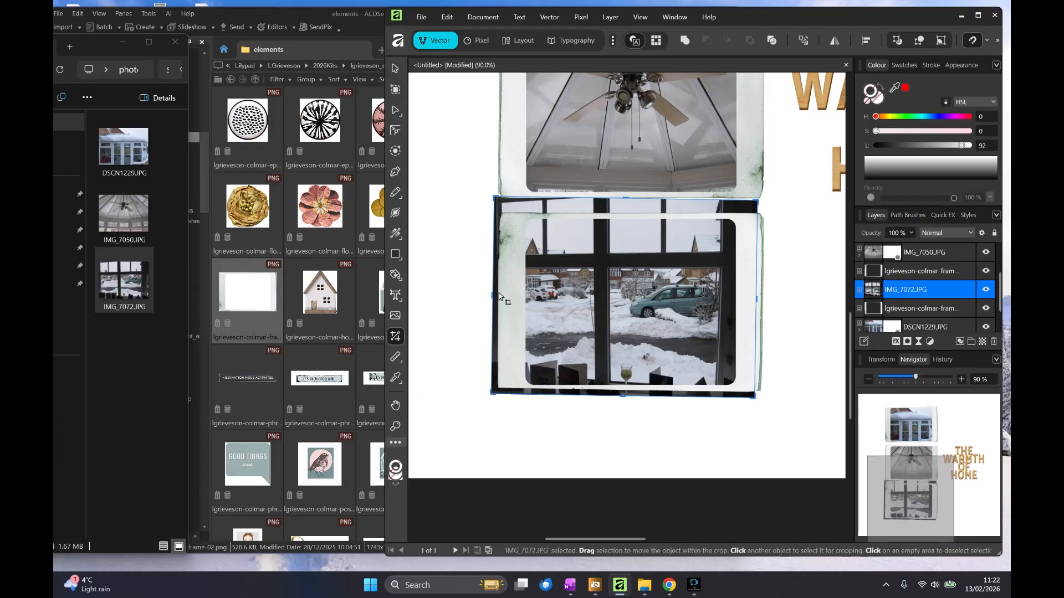
{"action": "left_click_drag", "start_coordinate": [625, 198], "coordinate": [626, 217]}
{"action": "left_click_drag", "start_coordinate": [622, 392], "coordinate": [622, 379]}
{"action": "left_click_drag", "start_coordinate": [757, 299], "coordinate": [744, 299]}
{"action": "left_click_drag", "start_coordinate": [492, 297], "coordinate": [513, 302]}
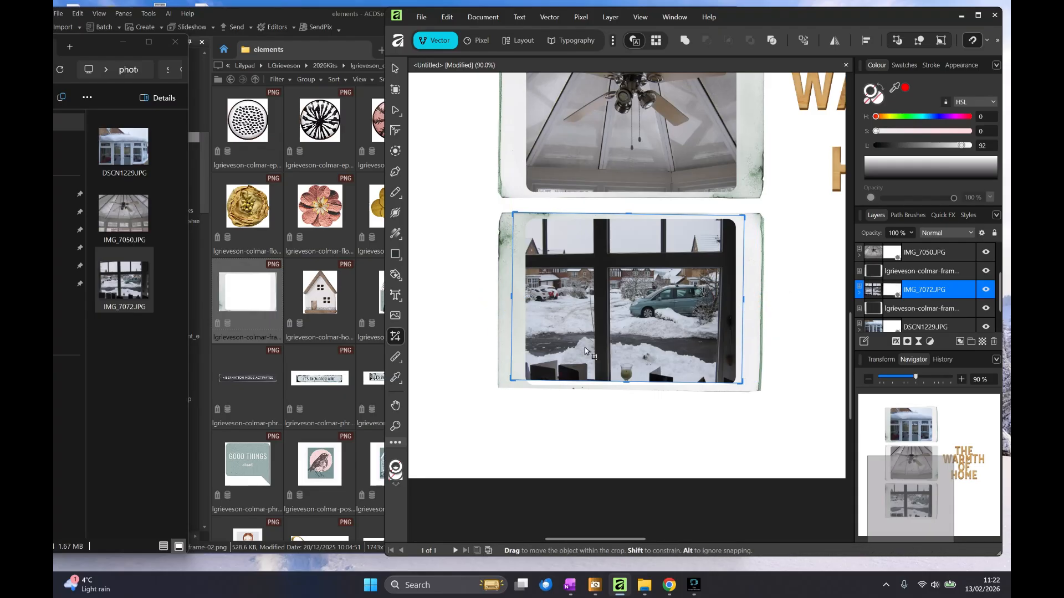
- Fine-tune the snowy window photo's lower and upper crop edges to fill the bottom frame's opening, and deselect it
{"action": "scroll", "coordinate": [584, 348], "scroll_direction": "up", "scroll_amount": 3}
{"action": "scroll", "coordinate": [693, 344], "scroll_direction": "down", "scroll_amount": 1}
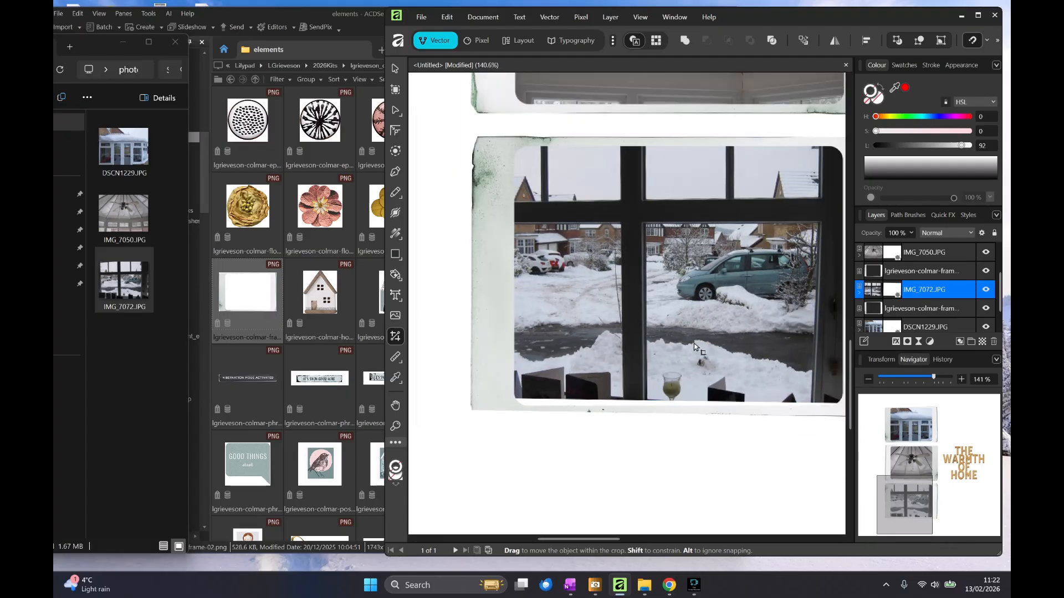
{"action": "left_click_drag", "start_coordinate": [671, 398], "coordinate": [669, 411]}
{"action": "left_click_drag", "start_coordinate": [676, 139], "coordinate": [675, 139]}
{"action": "left_click", "coordinate": [395, 67]}
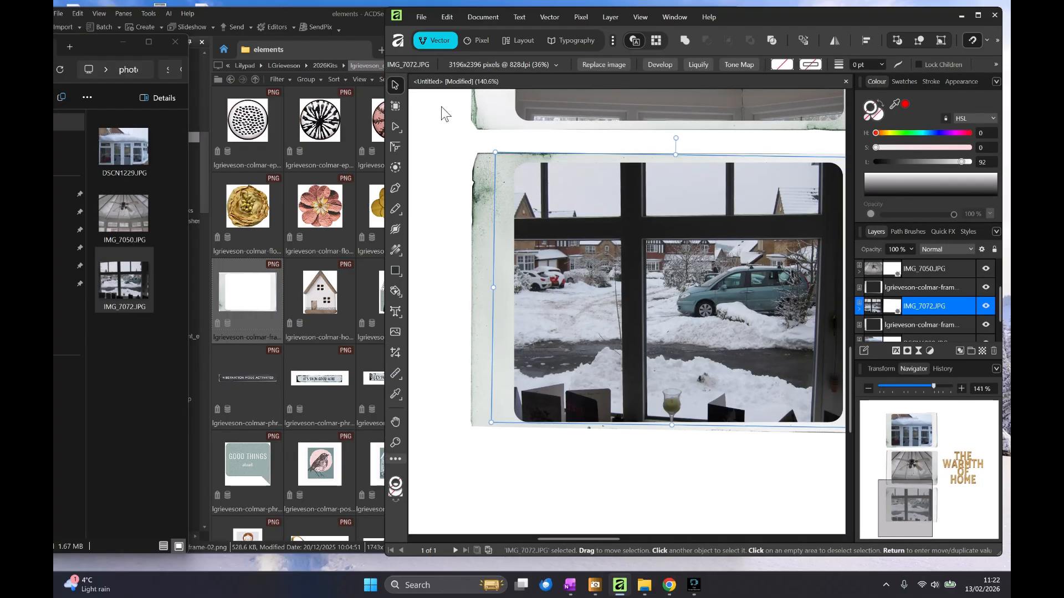
{"action": "key", "text": "ctrl+0"}
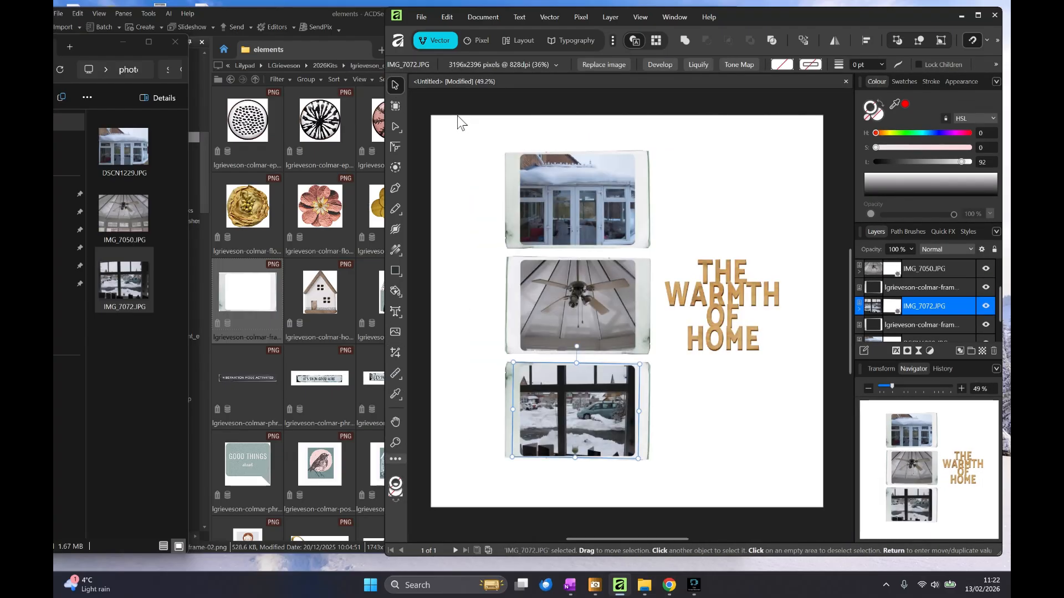
{"action": "left_click", "coordinate": [654, 88]}
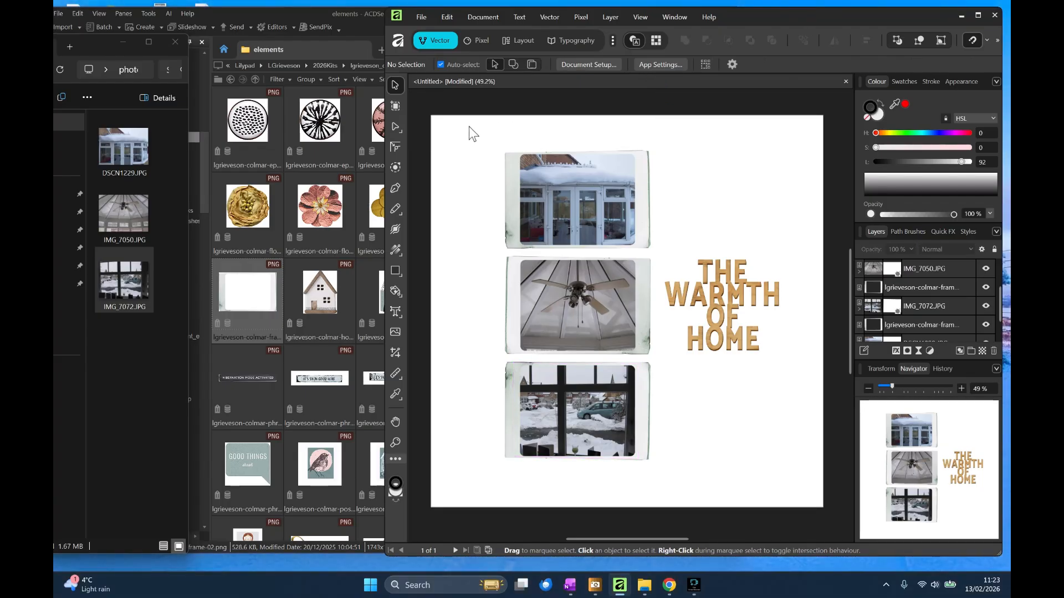
- Add a soft Outer Shadow with slightly reduced opacity to the top frame and copy the effect to the other two frames
{"action": "left_click", "coordinate": [902, 326]}
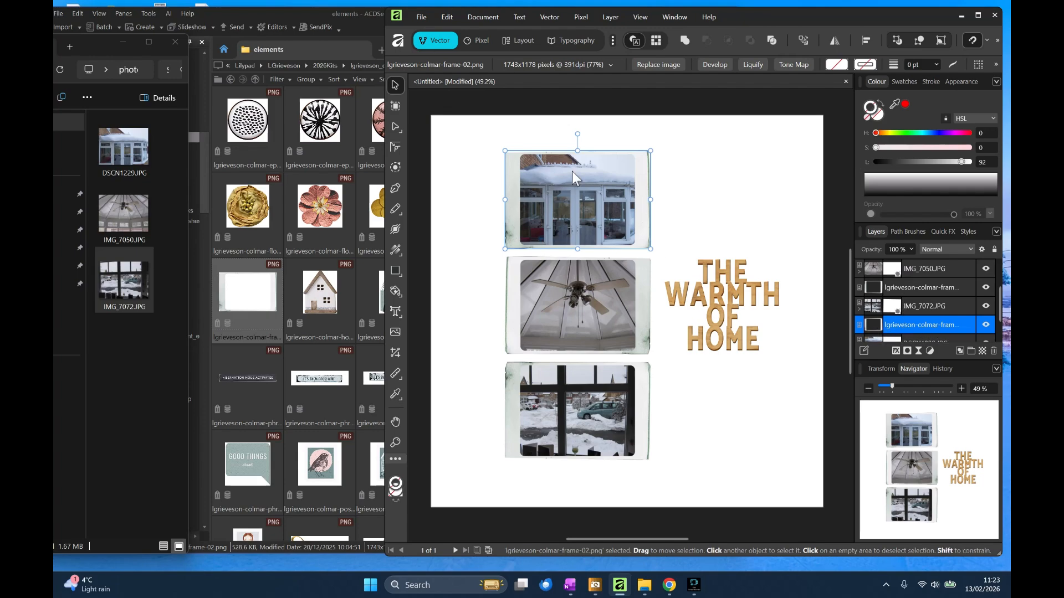
{"action": "left_click", "coordinate": [896, 350]}
{"action": "left_click_drag", "start_coordinate": [775, 128], "coordinate": [921, 129]}
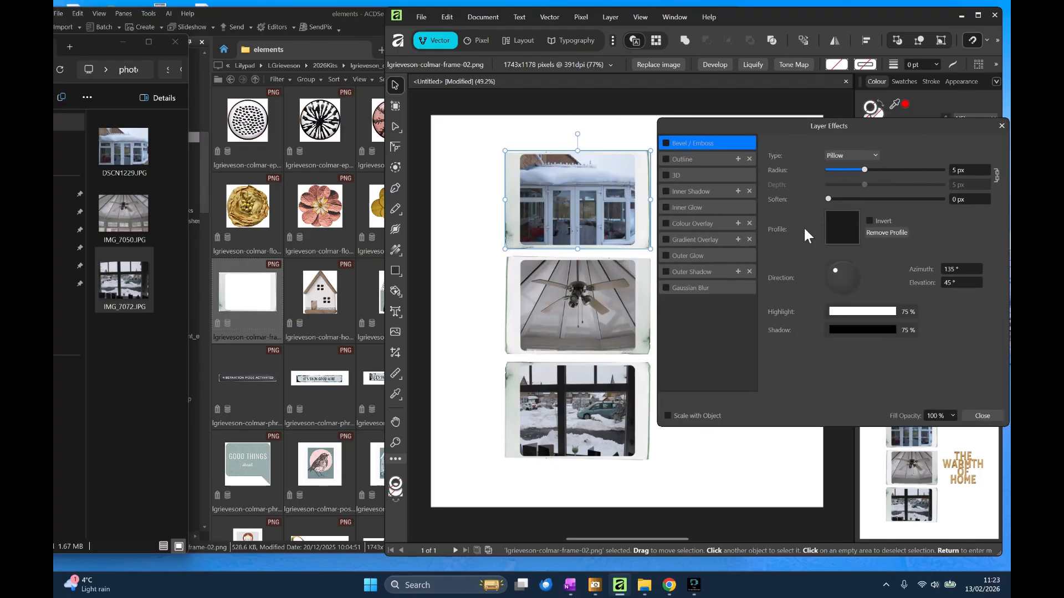
{"action": "left_click", "coordinate": [666, 272]}
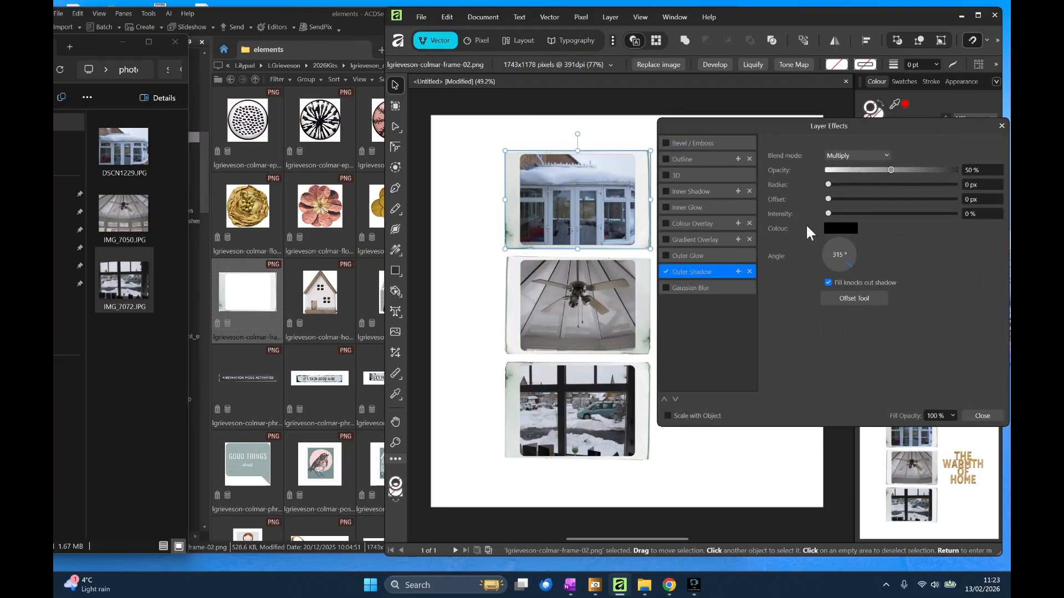
{"action": "left_click_drag", "start_coordinate": [869, 184], "coordinate": [849, 181]}
{"action": "left_click_drag", "start_coordinate": [890, 170], "coordinate": [884, 170]}
{"action": "left_click", "coordinate": [979, 413]}
{"action": "left_click", "coordinate": [922, 304]}
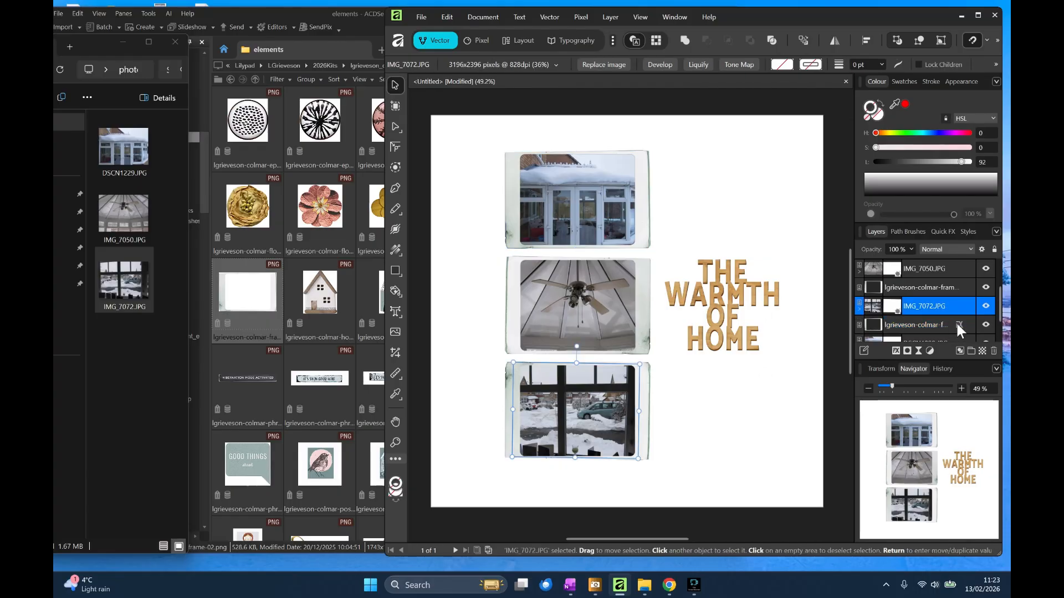
{"action": "left_click_drag", "start_coordinate": [941, 302], "coordinate": [961, 292]}
- Group each frame with its own photo, making separate groups for the middle, bottom and top frames
{"action": "left_click", "coordinate": [916, 289]}
{"action": "left_click_drag", "start_coordinate": [874, 307], "coordinate": [873, 307]}
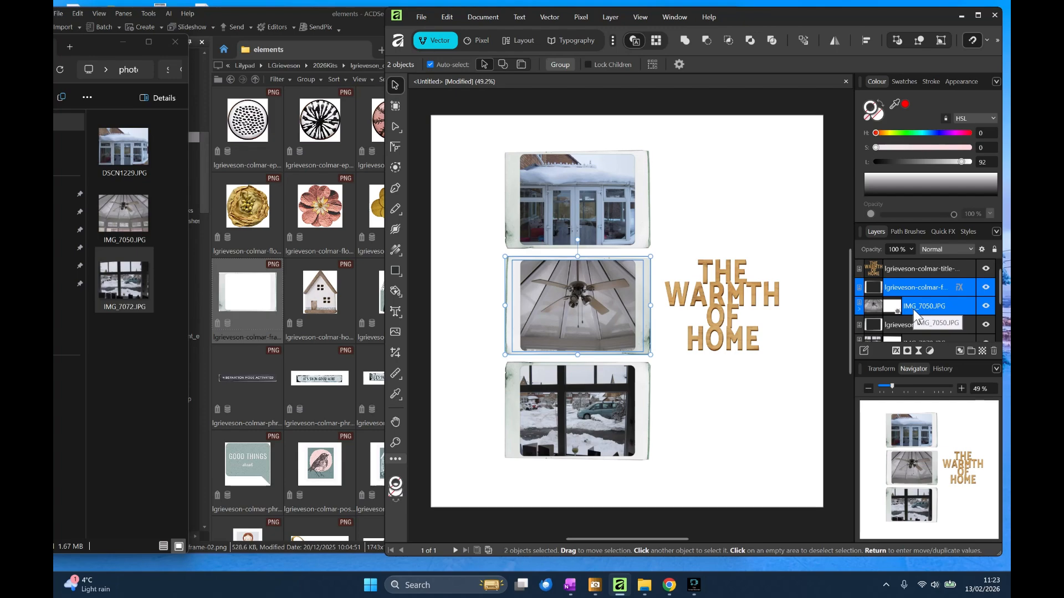
{"action": "key", "text": "ctrl+g"}
{"action": "left_click", "coordinate": [874, 305]}
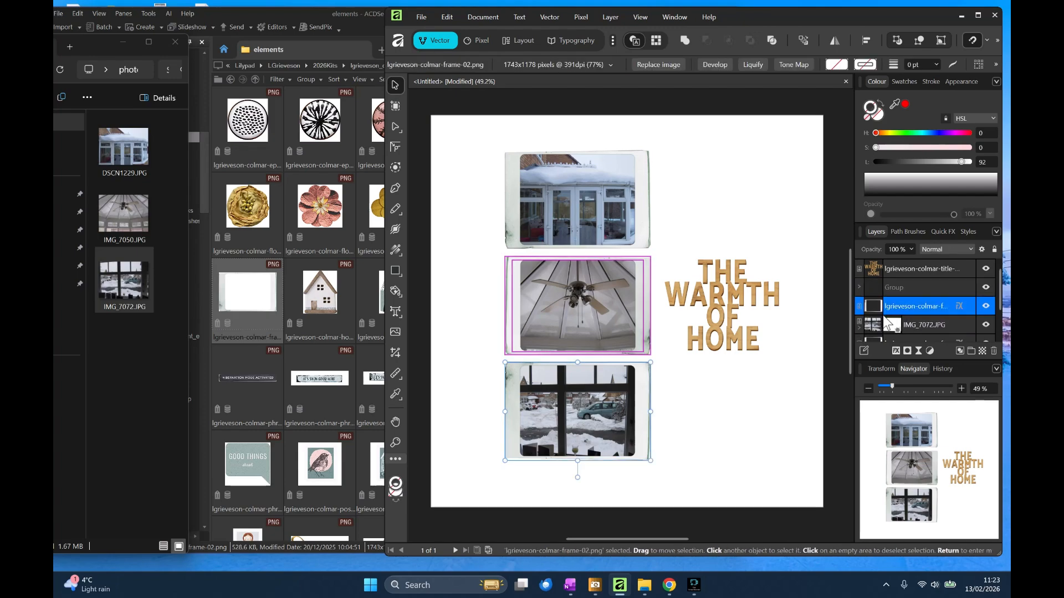
{"action": "left_click", "coordinate": [874, 320], "text": "shift"}
{"action": "key", "text": "ctrl+g"}
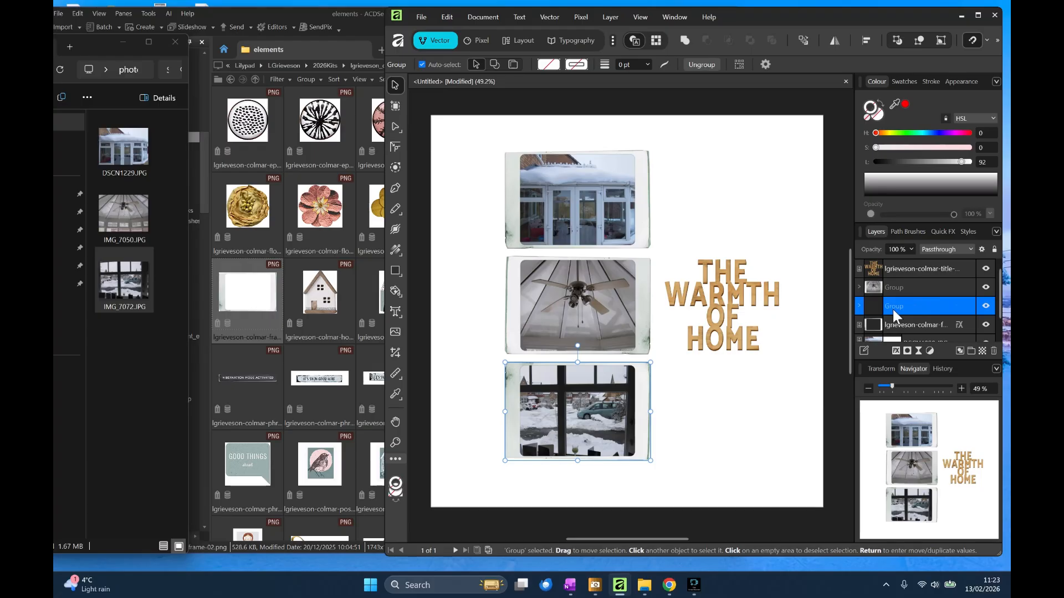
{"action": "left_click", "coordinate": [894, 322]}
{"action": "left_click", "coordinate": [913, 325], "text": "shift"}
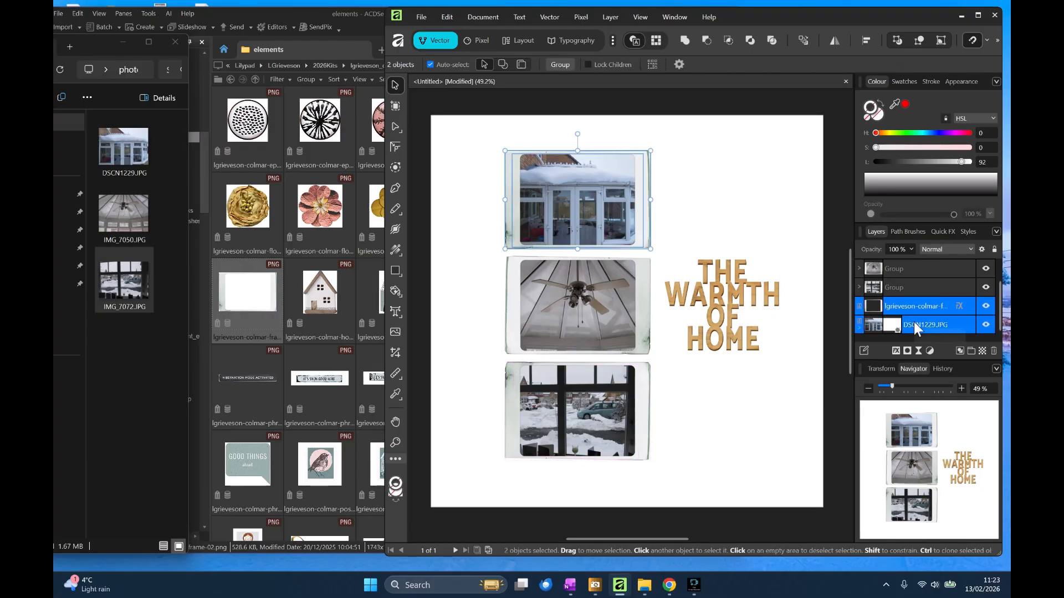
{"action": "key", "text": "ctrl+g"}
- Apply an Outer Shadow to all three frame groups with radius 17.9 px, offset 8.7 px and angle 225°
{"action": "left_click", "coordinate": [902, 290]}
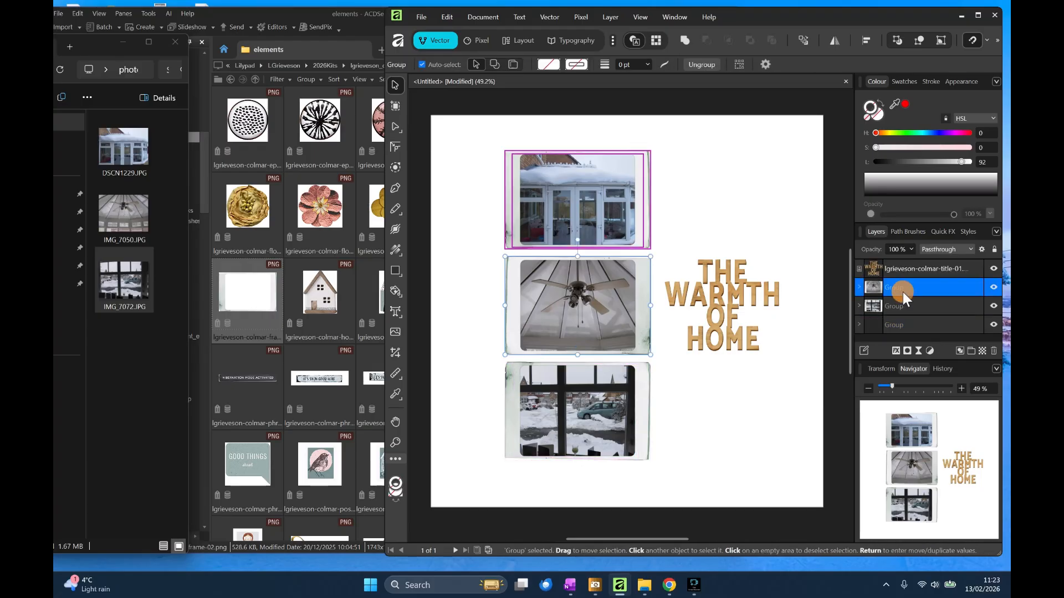
{"action": "left_click", "coordinate": [900, 323], "text": "shift"}
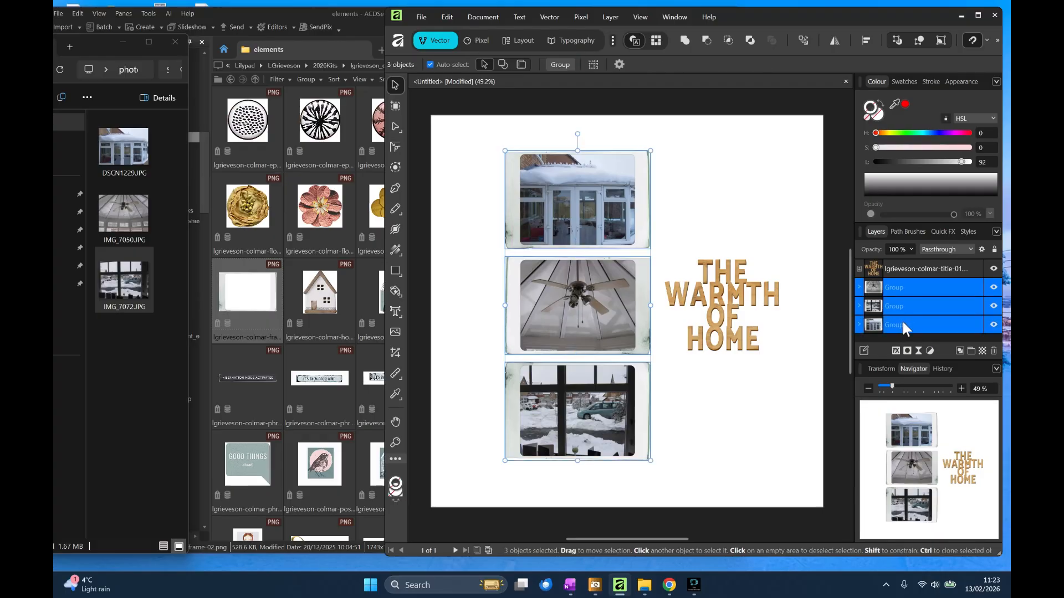
{"action": "left_click", "coordinate": [896, 351]}
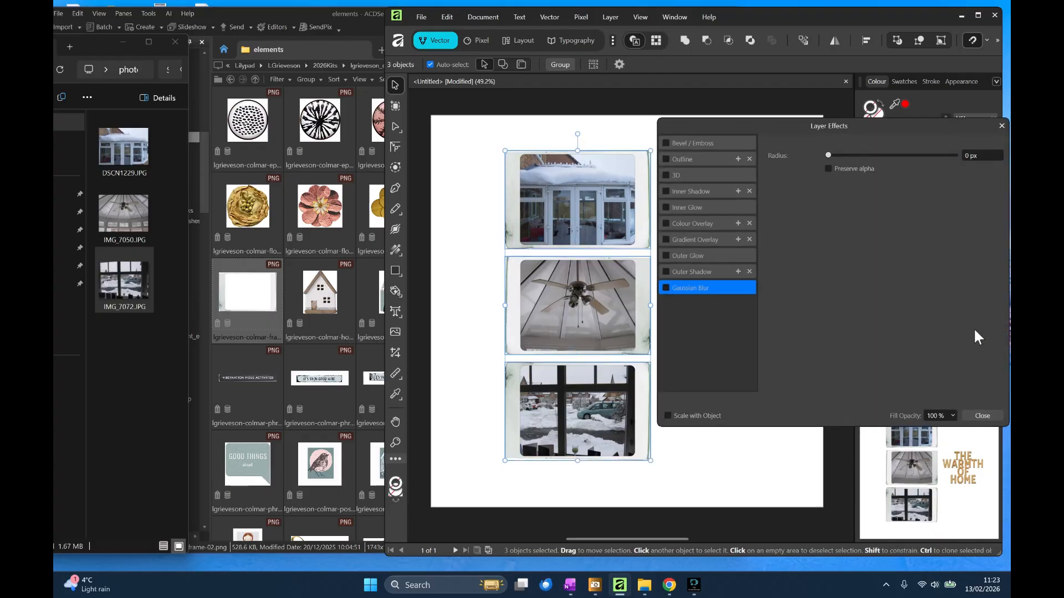
{"action": "left_click", "coordinate": [665, 272]}
{"action": "left_click", "coordinate": [703, 272]}
{"action": "left_click_drag", "start_coordinate": [842, 185], "coordinate": [902, 190]}
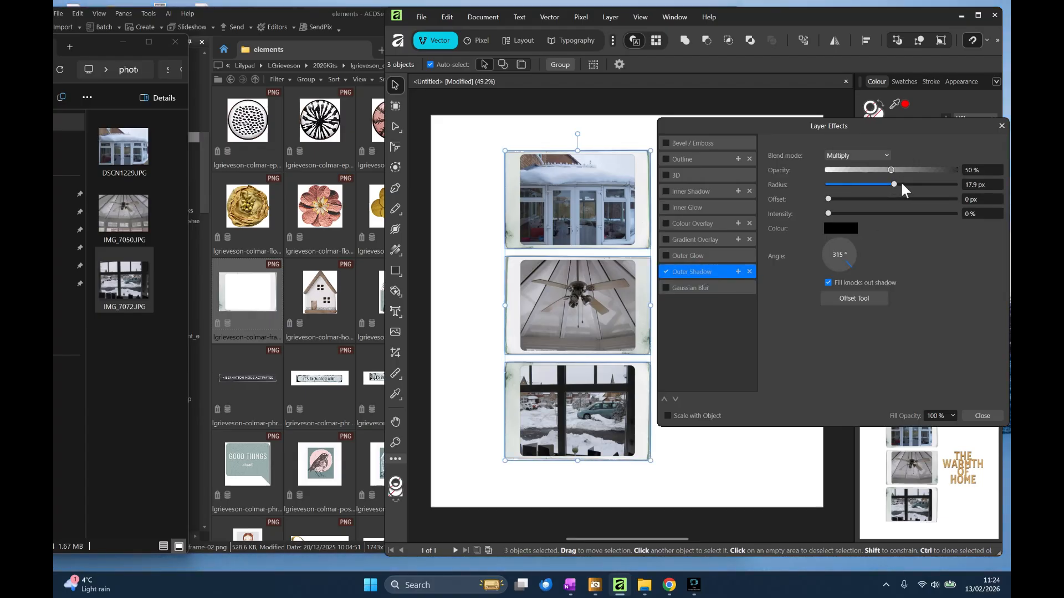
{"action": "left_click", "coordinate": [879, 199]}
{"action": "left_click", "coordinate": [833, 268]}
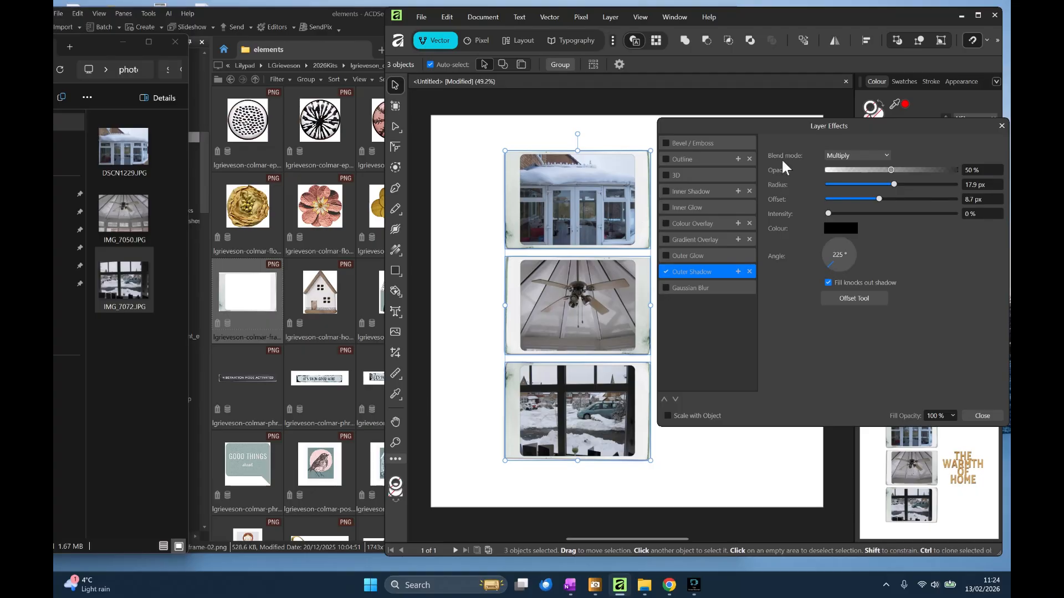
{"action": "left_click", "coordinate": [1002, 129]}
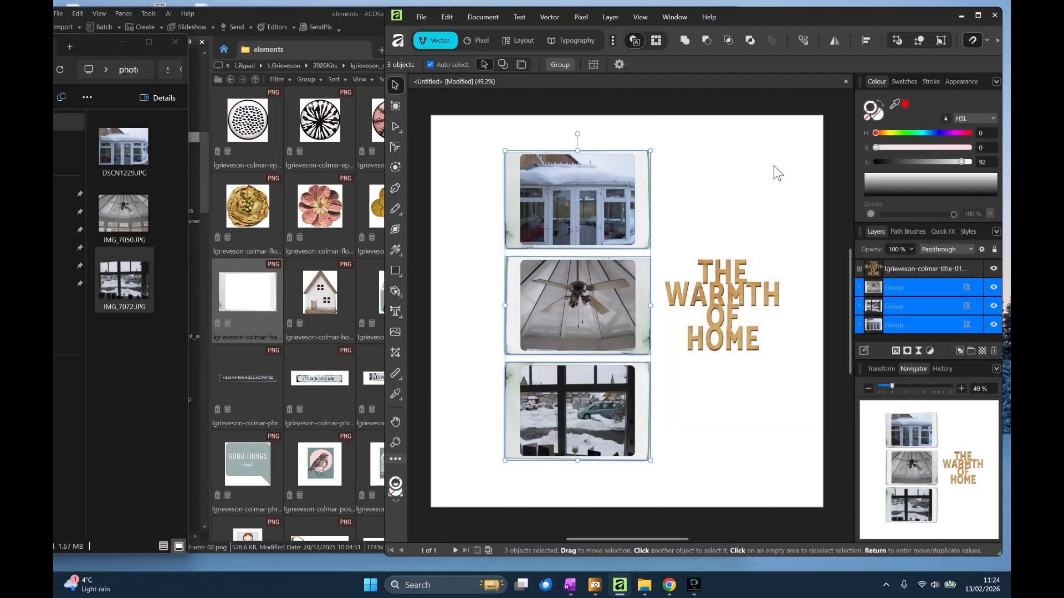
{"action": "left_click", "coordinate": [770, 167]}
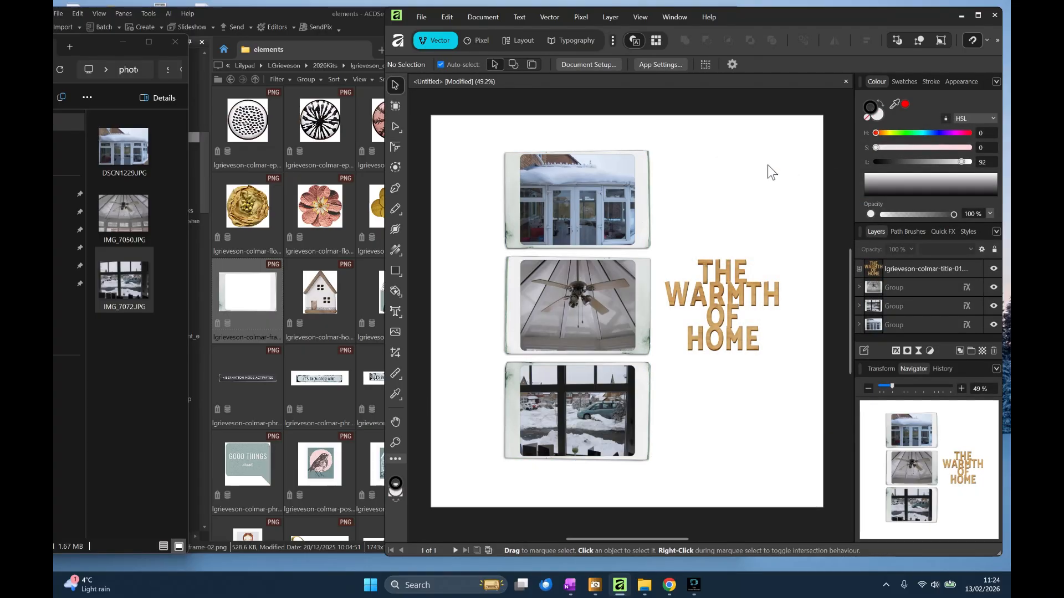
- Combine the three framed photo groups into one group and move it right to the page's horizontal centre
{"action": "left_click_drag", "start_coordinate": [661, 491], "coordinate": [481, 107]}
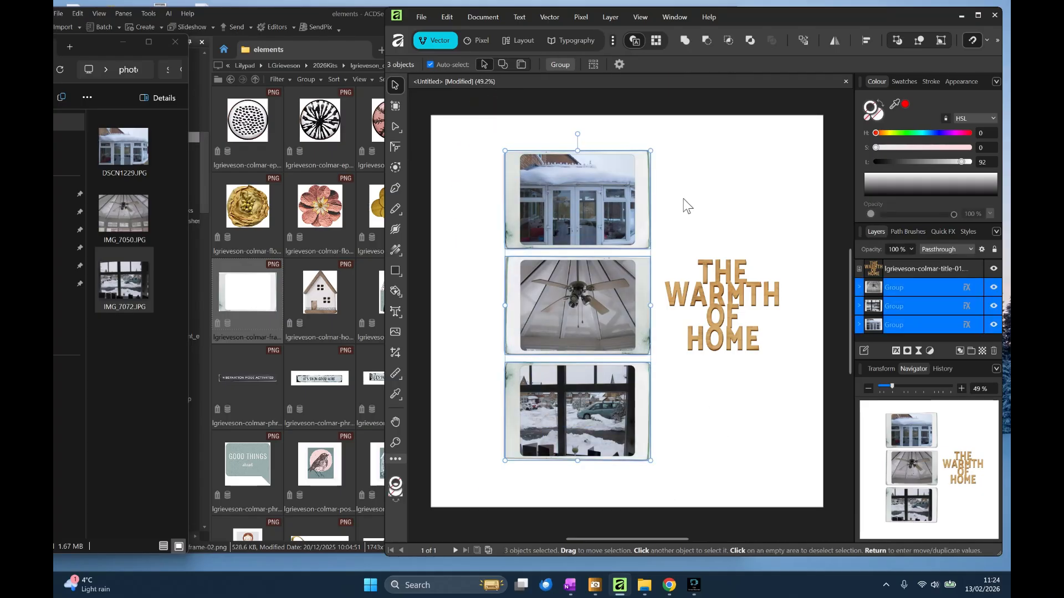
{"action": "key", "text": "ctrl+g"}
{"action": "left_click_drag", "start_coordinate": [606, 225], "coordinate": [657, 224]}
- Move the title over the left side of the middle and bottom frames and copy the frame groups' shadow effect onto it
{"action": "left_click", "coordinate": [756, 297]}
{"action": "left_click_drag", "start_coordinate": [762, 290], "coordinate": [590, 334]}
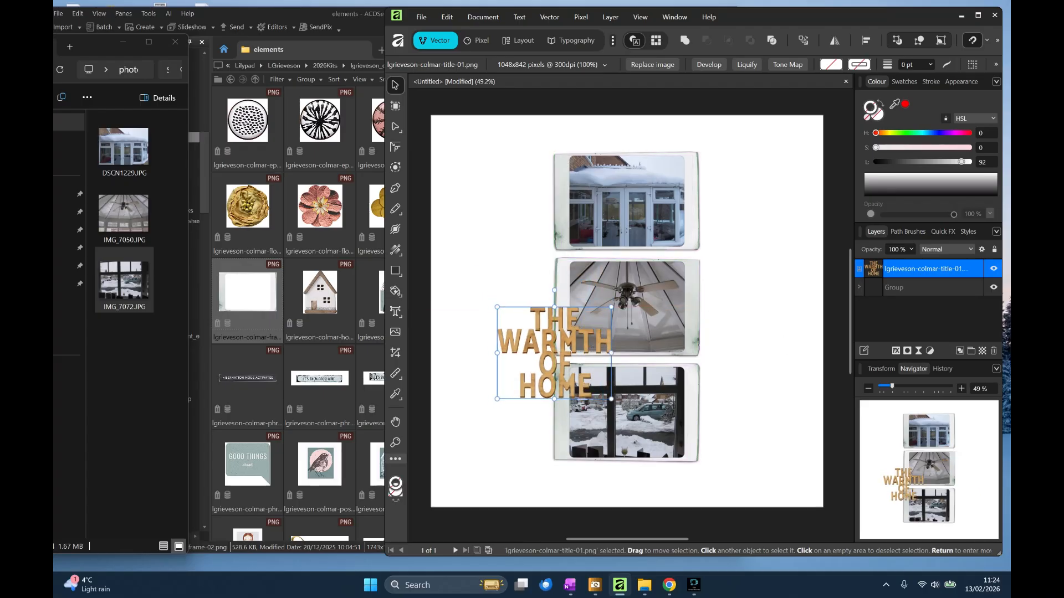
{"action": "left_click", "coordinate": [859, 287]}
{"action": "left_click", "coordinate": [958, 282], "text": "ctrl"}
{"action": "left_click", "coordinate": [962, 275]}
{"action": "left_click", "coordinate": [859, 286]}
{"action": "left_click", "coordinate": [737, 311]}
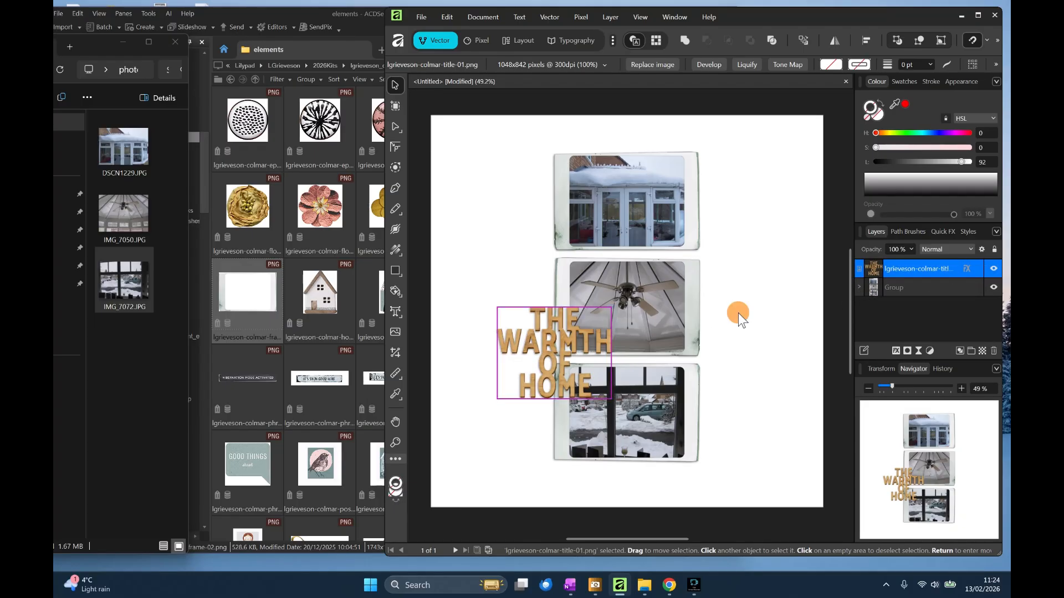
- Shrink the title slightly and move it up over the left side of the top and middle frames
{"action": "left_click", "coordinate": [554, 366]}
{"action": "left_click_drag", "start_coordinate": [609, 397], "coordinate": [564, 271]}
{"action": "left_click", "coordinate": [774, 315]}
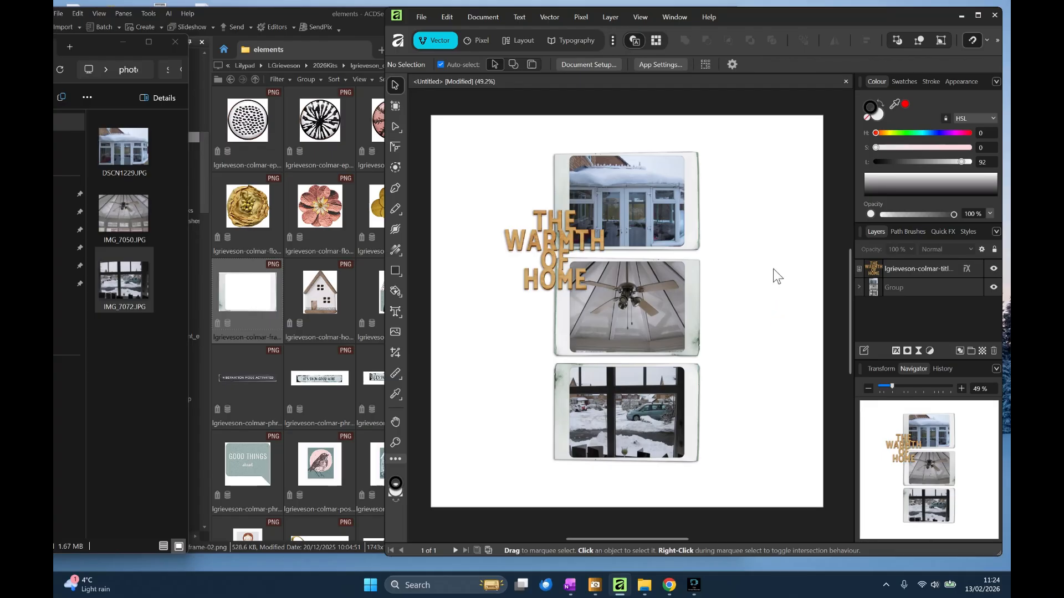
- Switch to the Pixel workspace with the frames group selected and review the available brush categories
{"action": "left_click", "coordinate": [891, 288]}
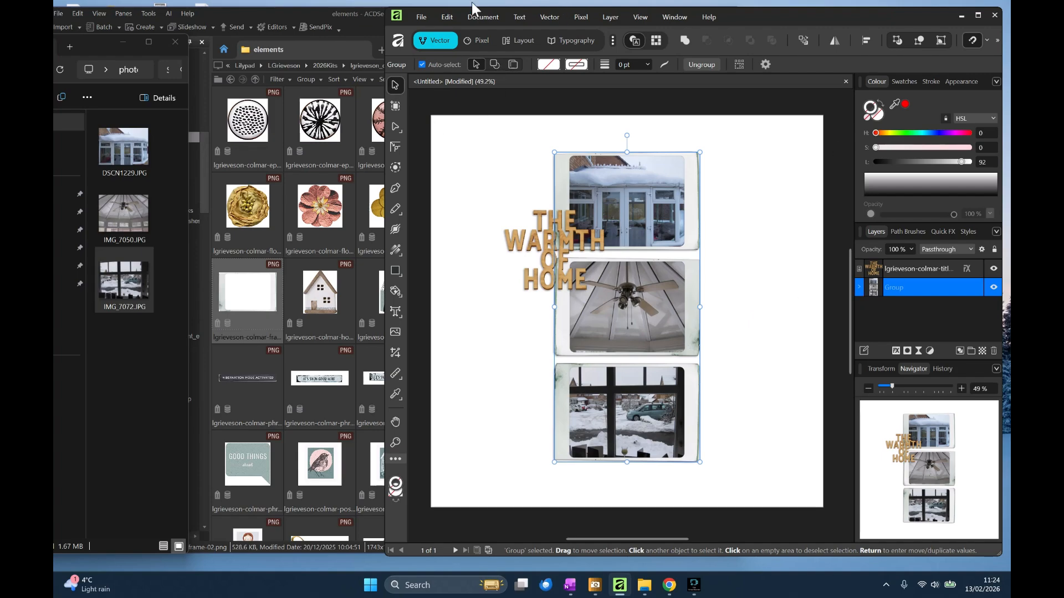
{"action": "left_click", "coordinate": [479, 35]}
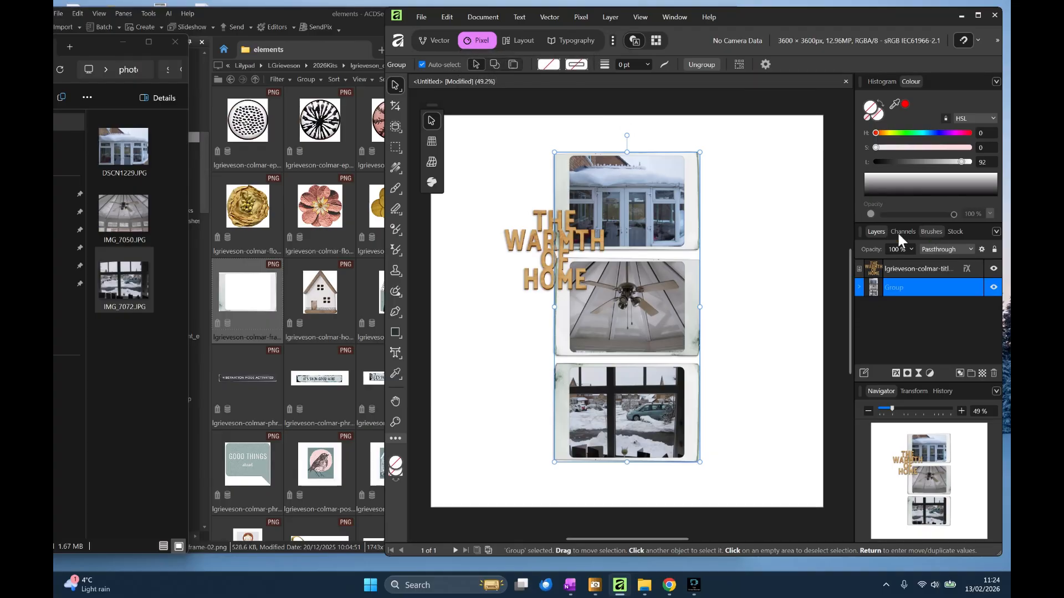
{"action": "left_click", "coordinate": [932, 231]}
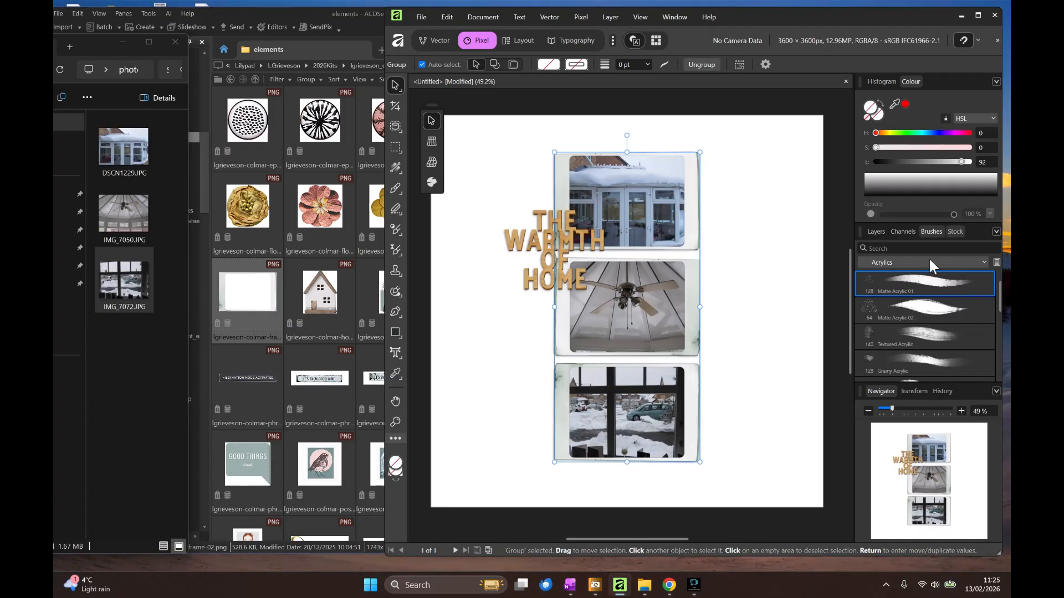
{"action": "left_click", "coordinate": [984, 262]}
{"action": "scroll", "coordinate": [962, 308], "scroll_direction": "down", "scroll_amount": 1}
{"action": "scroll", "coordinate": [964, 311], "scroll_direction": "up", "scroll_amount": 1}
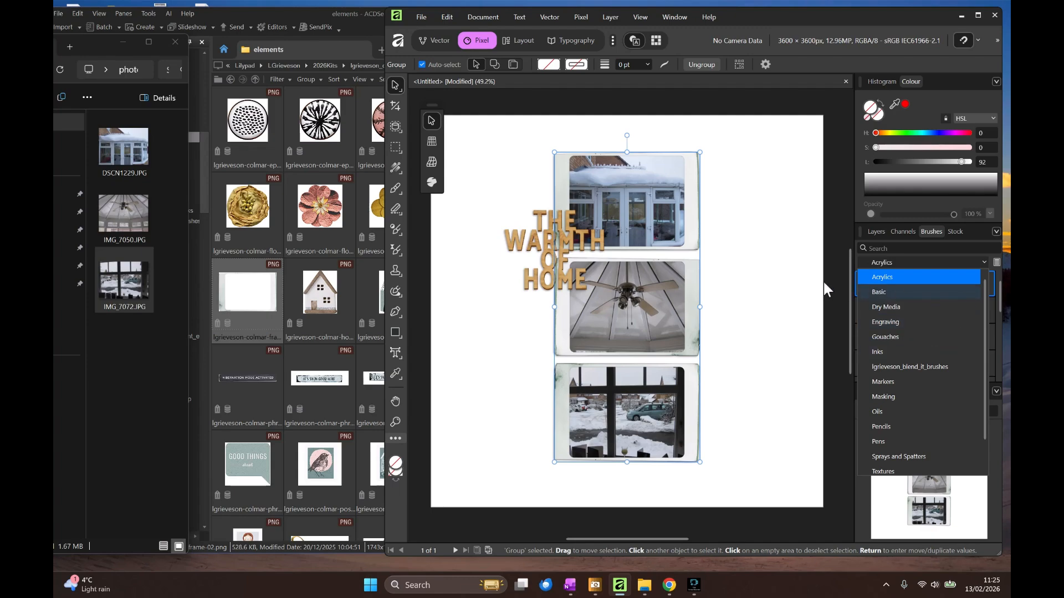
- In ACDSee, open the lgrieveson_alphabetti_mess_brushes folder and examine its folder.jpg preview and the second brush image
{"action": "left_click", "coordinate": [242, 11]}
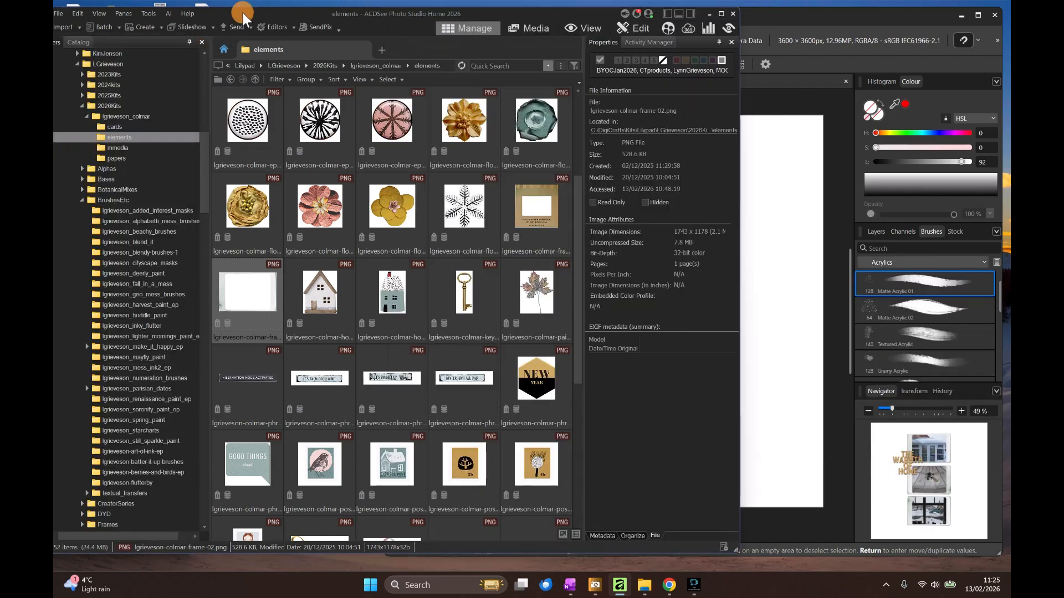
{"action": "left_click", "coordinate": [162, 226]}
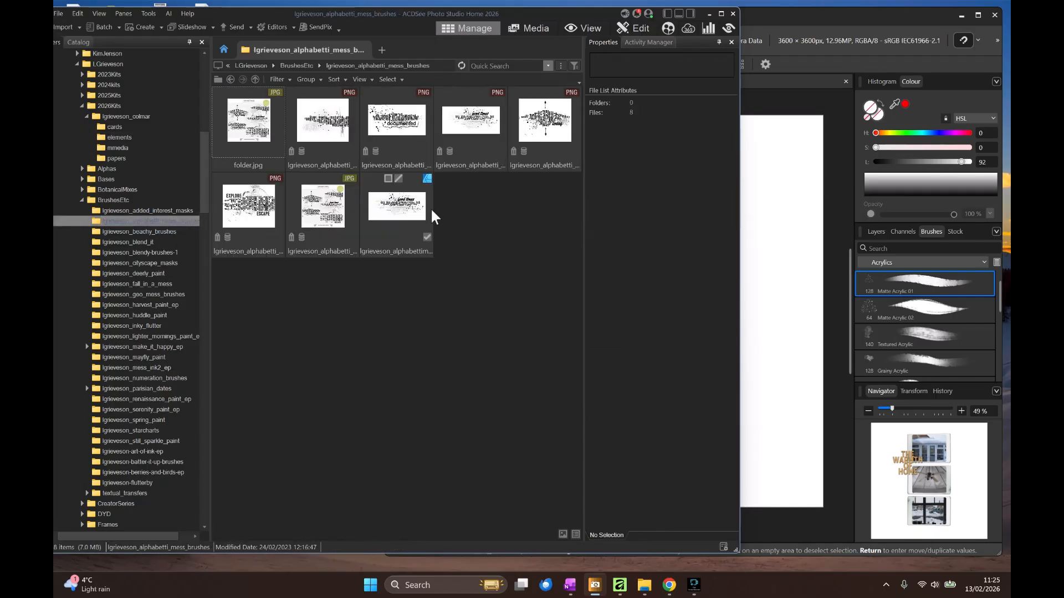
{"action": "left_click", "coordinate": [260, 130]}
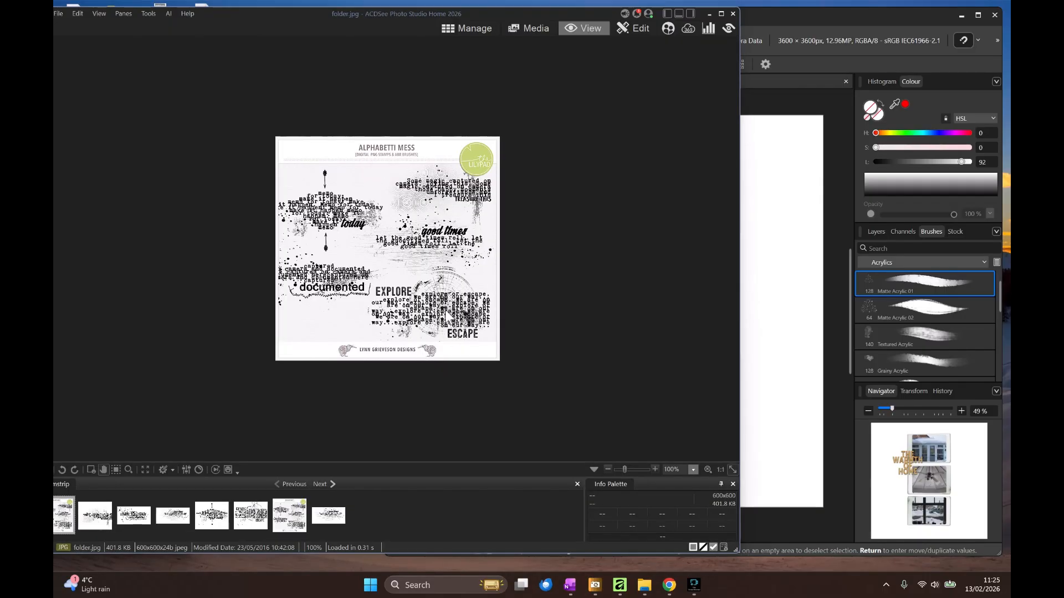
{"action": "left_click", "coordinate": [482, 28]}
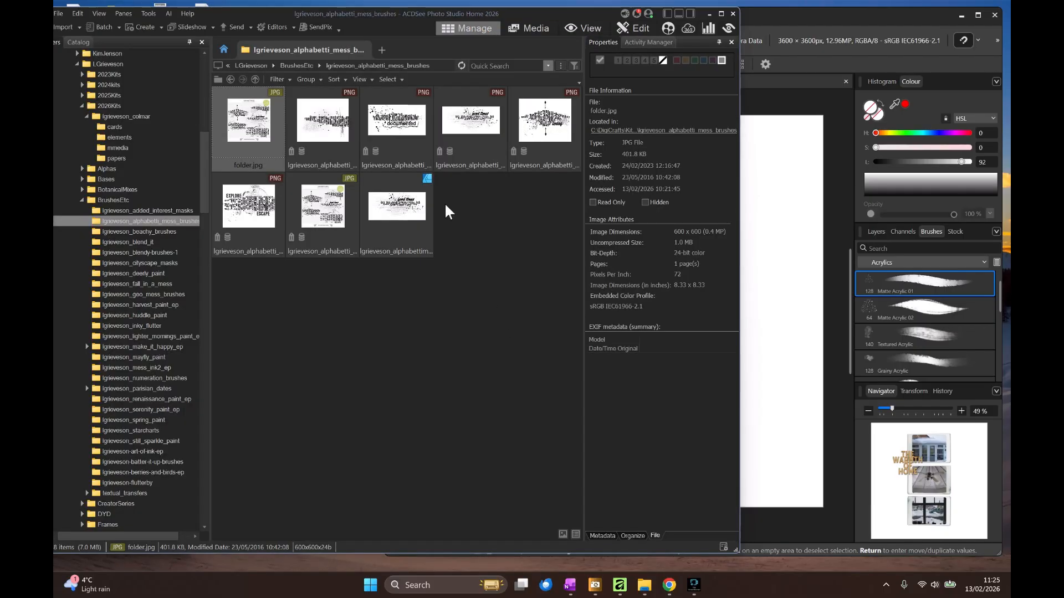
{"action": "left_click", "coordinate": [406, 129]}
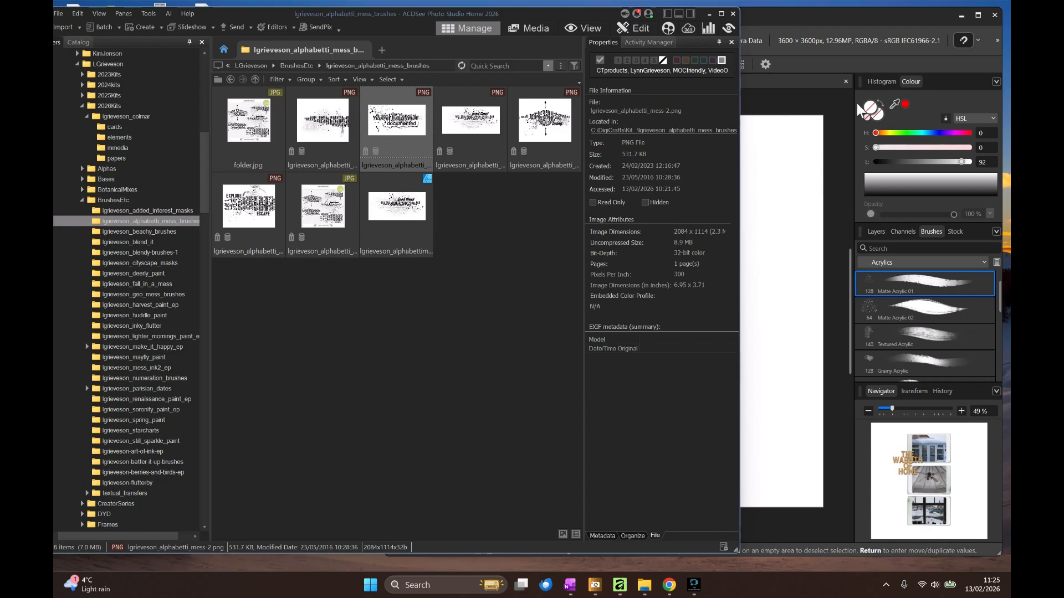
- Import the lgrieveson_alphabettimess.abr brush file from the ACDSee folder into Affinity
{"action": "left_click", "coordinate": [838, 101]}
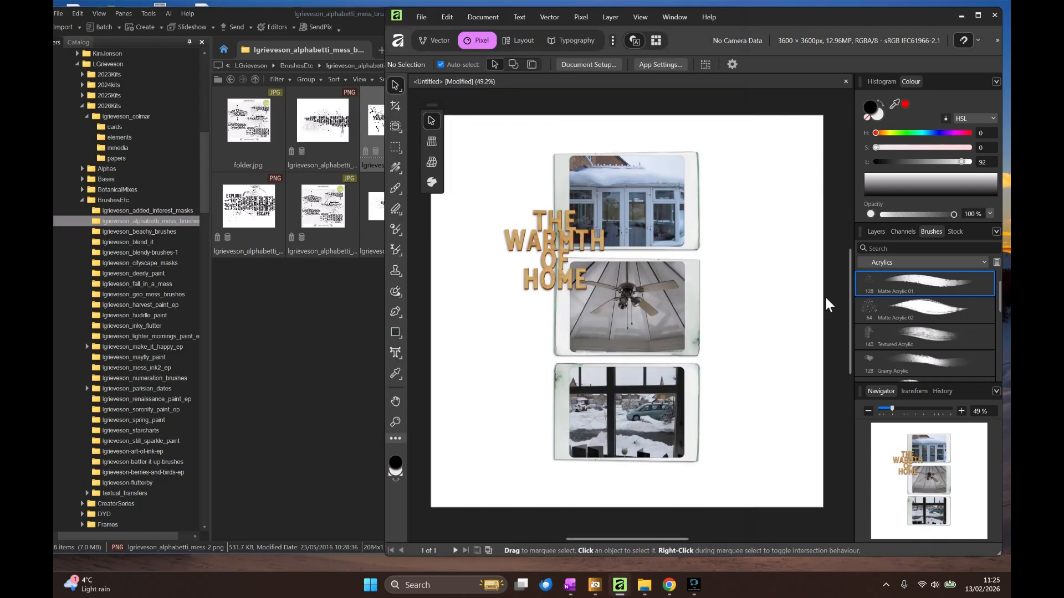
{"action": "left_click", "coordinate": [876, 233]}
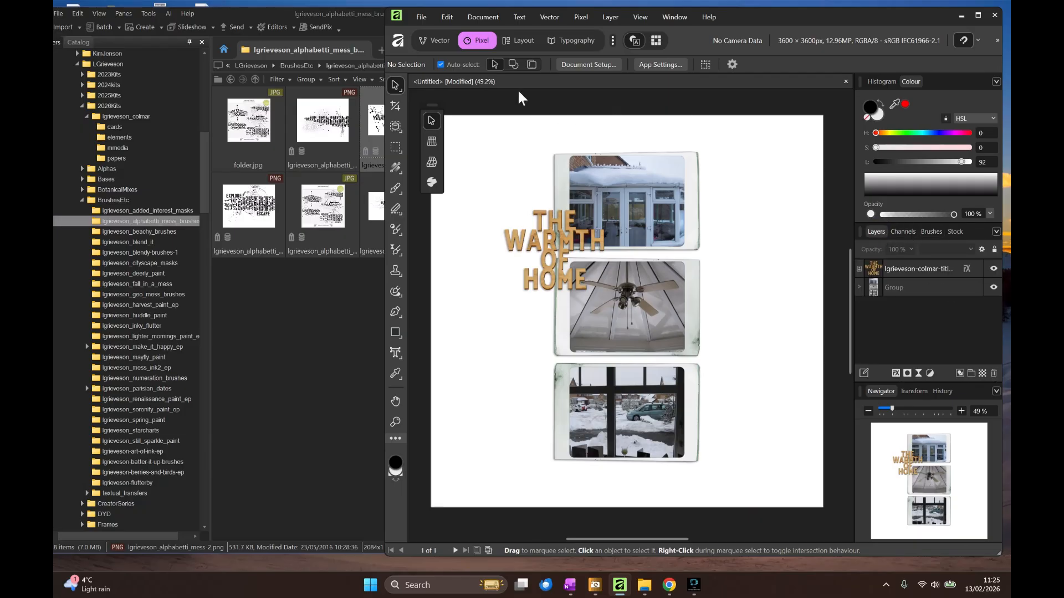
{"action": "left_click", "coordinate": [301, 302]}
{"action": "left_click", "coordinate": [416, 197]}
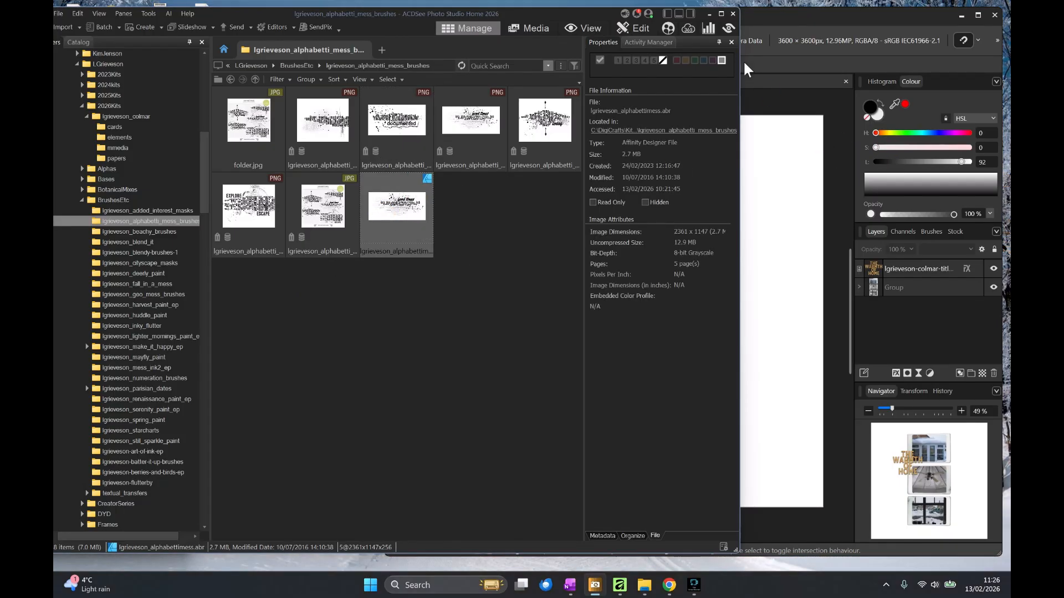
{"action": "left_click", "coordinate": [803, 12]}
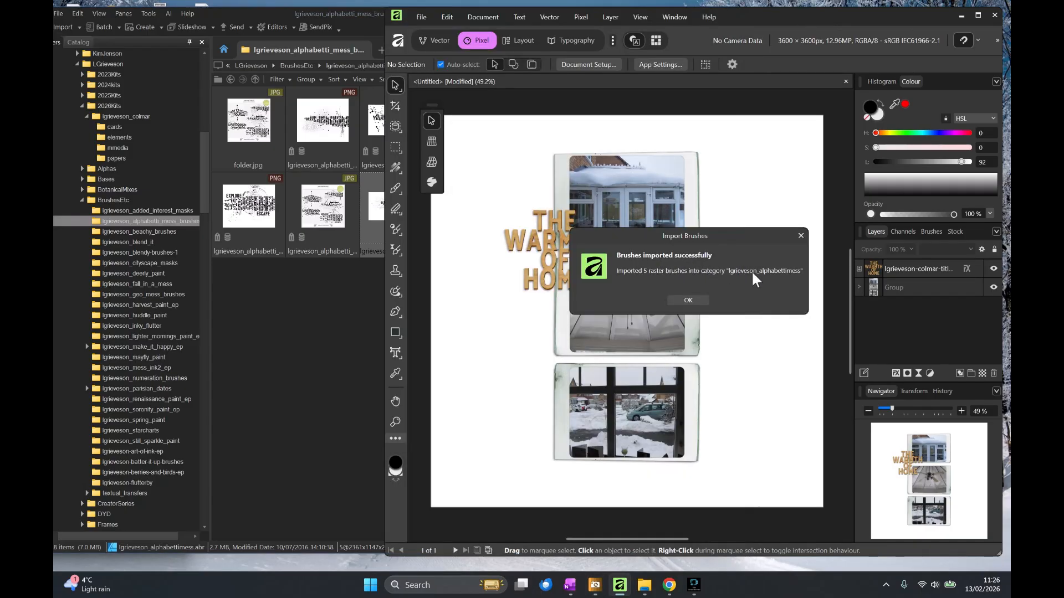
{"action": "left_click", "coordinate": [689, 301]}
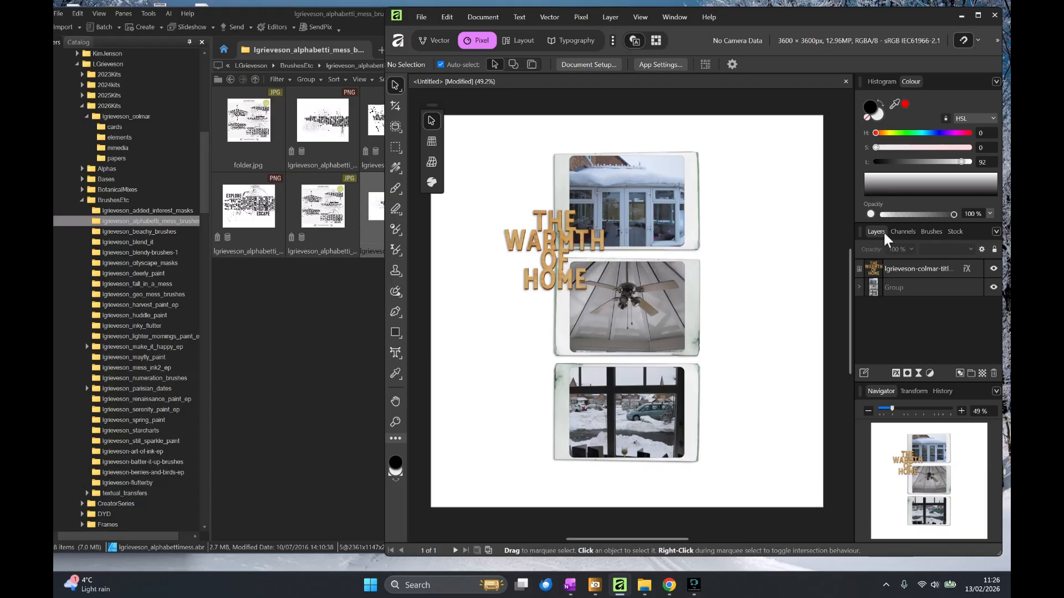
- Open the lgrieveson_alphabettimess brush category, check the sample image in ACDSee, and choose the brush lgrieveson_alphabetti_mess-2 in Affinity
{"action": "left_click", "coordinate": [933, 232]}
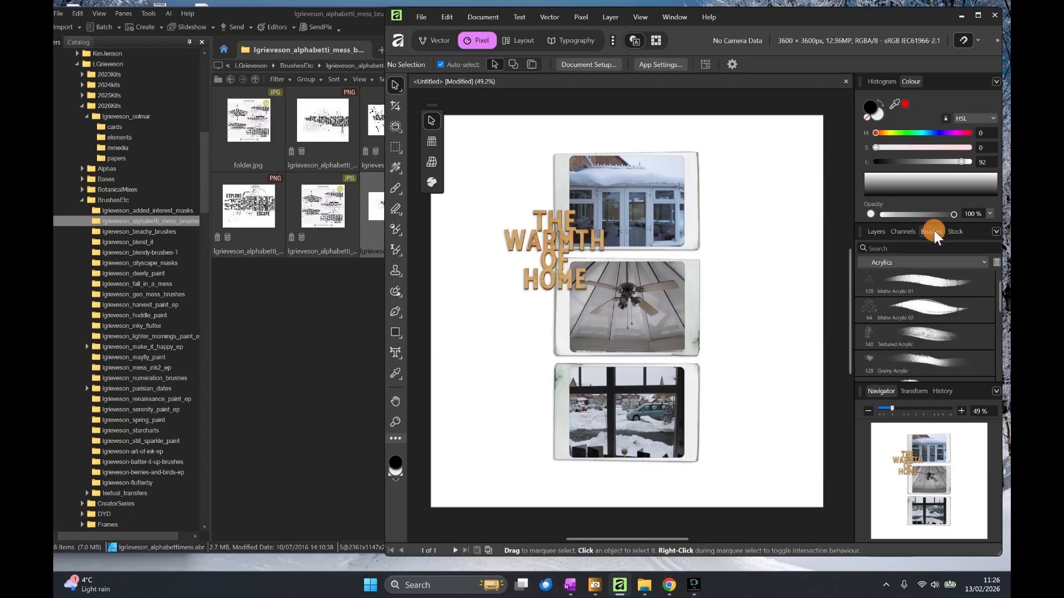
{"action": "left_click", "coordinate": [984, 262]}
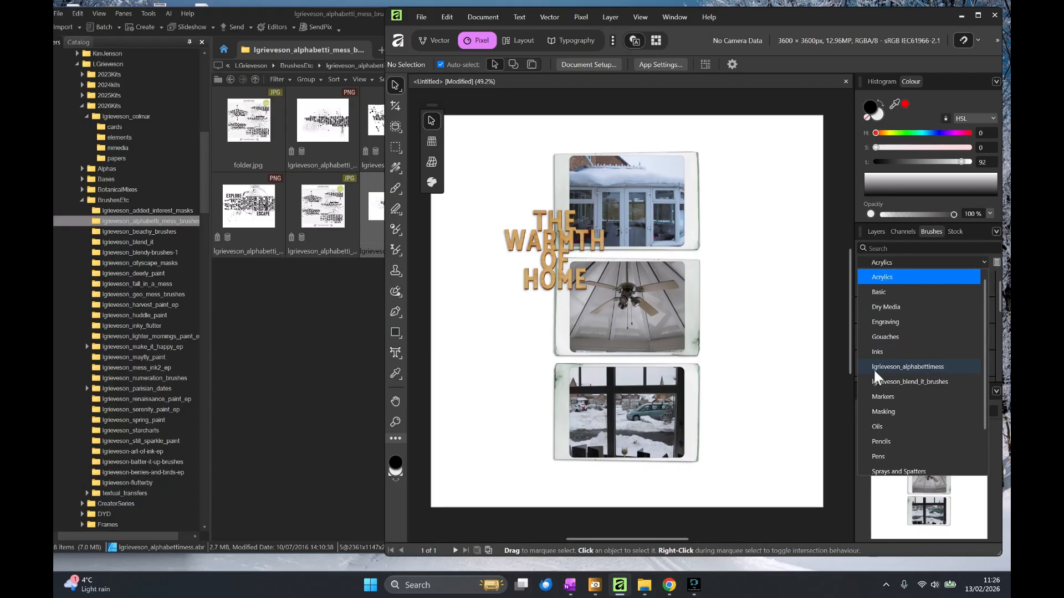
{"action": "left_click", "coordinate": [936, 367]}
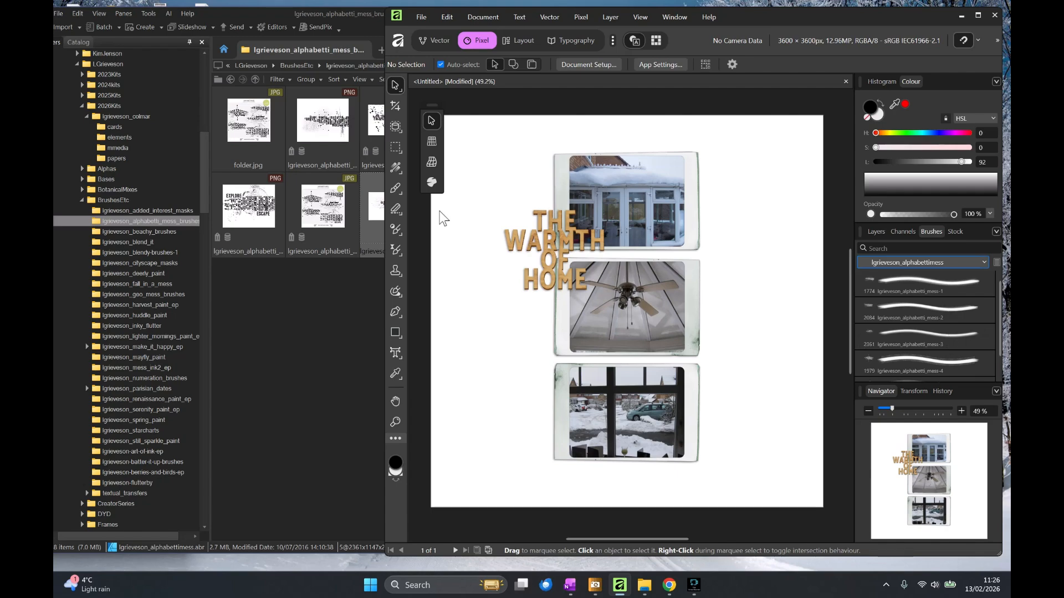
{"action": "left_click", "coordinate": [289, 142]}
{"action": "left_click", "coordinate": [416, 156]}
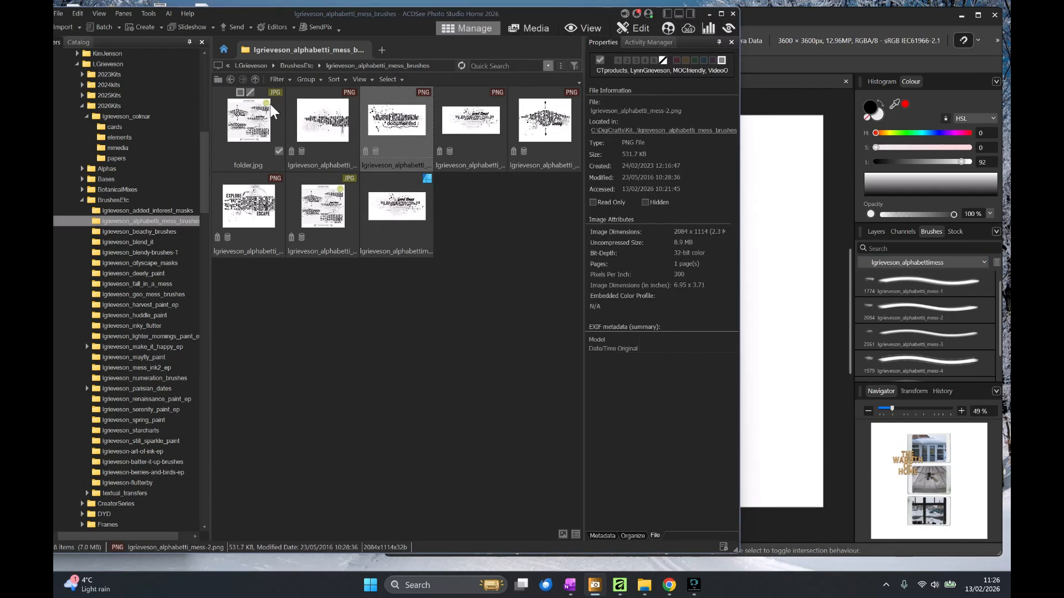
{"action": "left_click", "coordinate": [905, 31]}
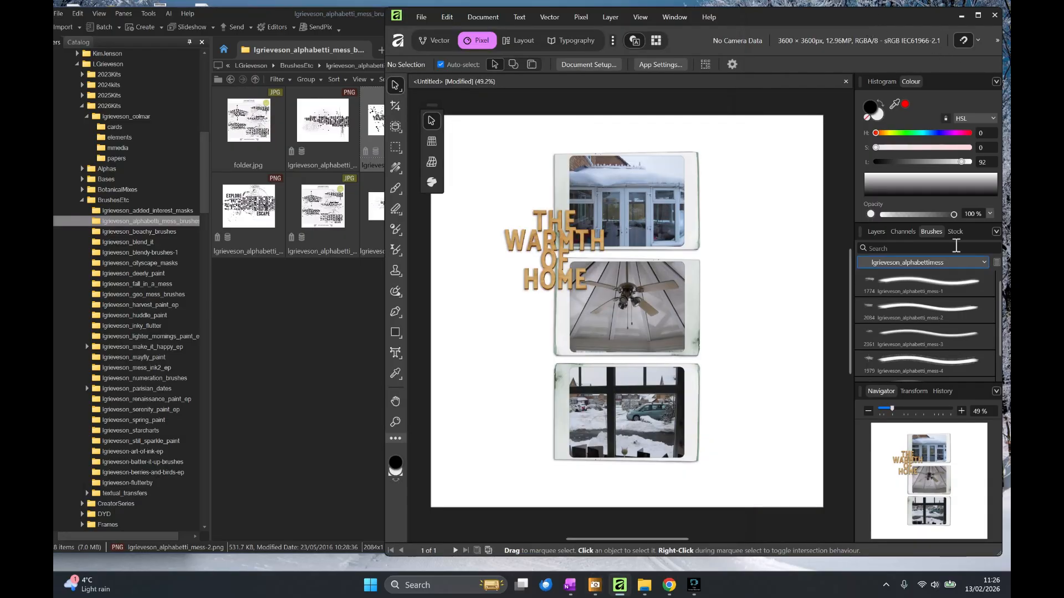
{"action": "left_click", "coordinate": [912, 318]}
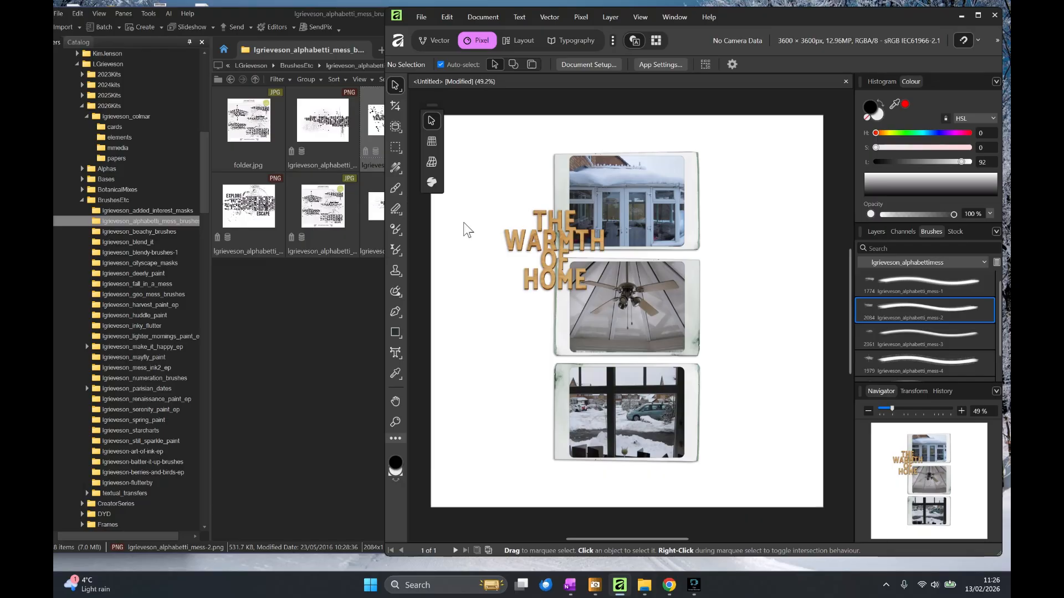
- Add a new pixel layer and place it beneath the frames group
{"action": "left_click", "coordinate": [877, 232]}
{"action": "left_click", "coordinate": [901, 287]}
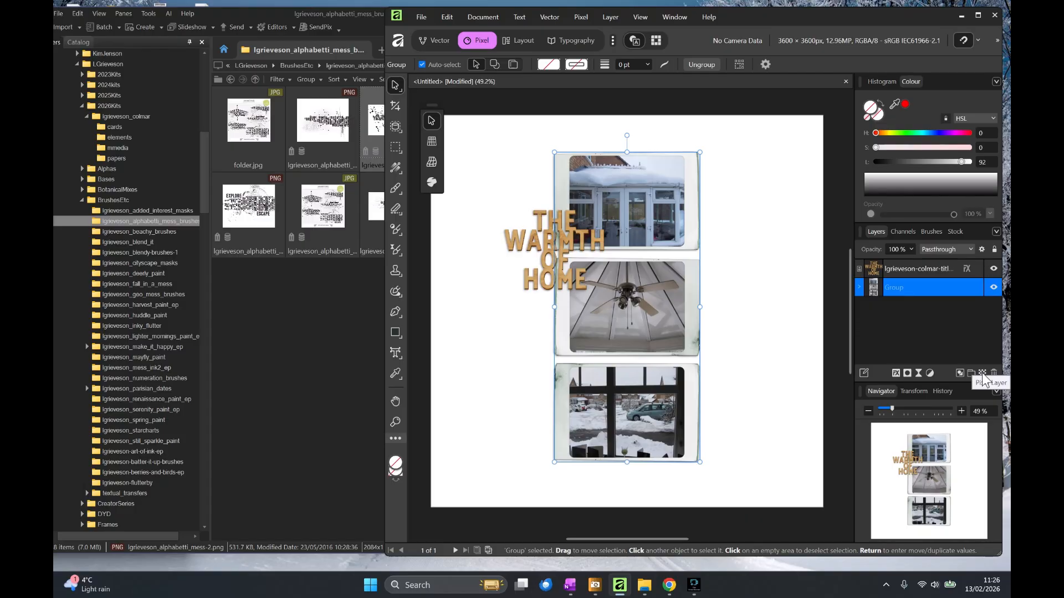
{"action": "left_click", "coordinate": [982, 374]}
{"action": "left_click_drag", "start_coordinate": [874, 280], "coordinate": [856, 315]}
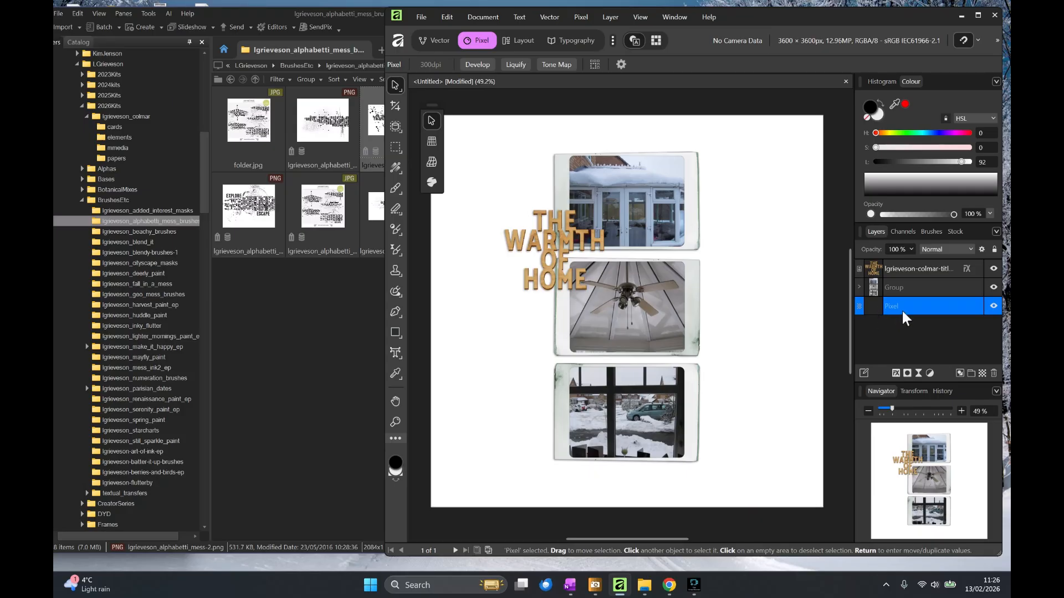
- With the Paint Brush, sample a grey-green colour (H 137, S 12, L 70) from the page and stamp the brush behind the middle frame's left side
{"action": "left_click", "coordinate": [394, 188]}
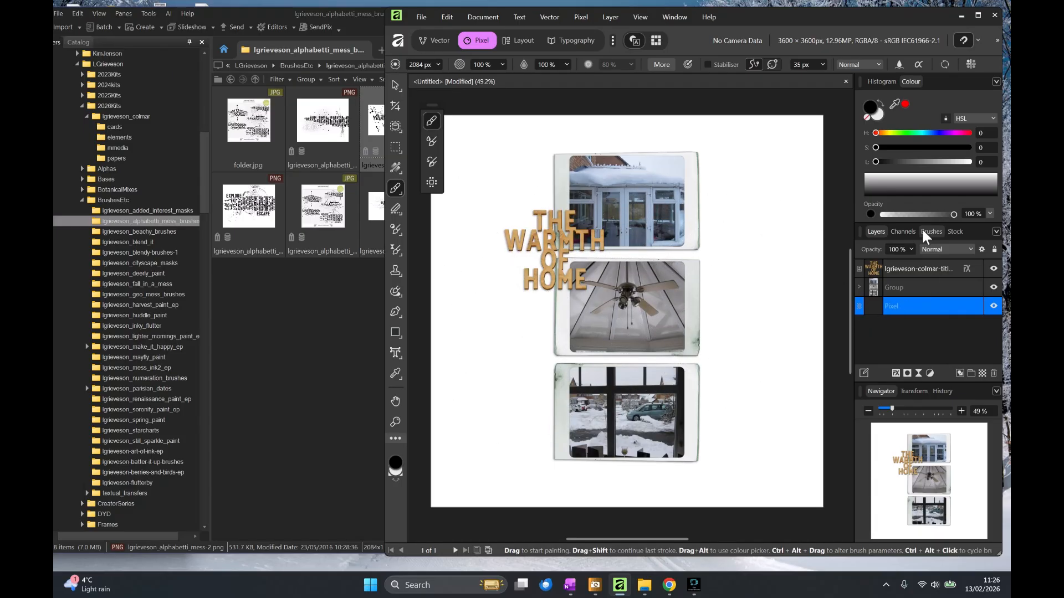
{"action": "left_click", "coordinate": [870, 105]}
{"action": "mouse_move", "coordinate": [894, 100]}
{"action": "left_mouse_down"}
{"action": "mouse_move", "coordinate": [855, 128]}
{"action": "mouse_move", "coordinate": [580, 198]}
{"action": "mouse_move", "coordinate": [550, 186]}
{"action": "mouse_move", "coordinate": [634, 292]}
{"action": "mouse_move", "coordinate": [694, 342]}
{"action": "left_mouse_up"}
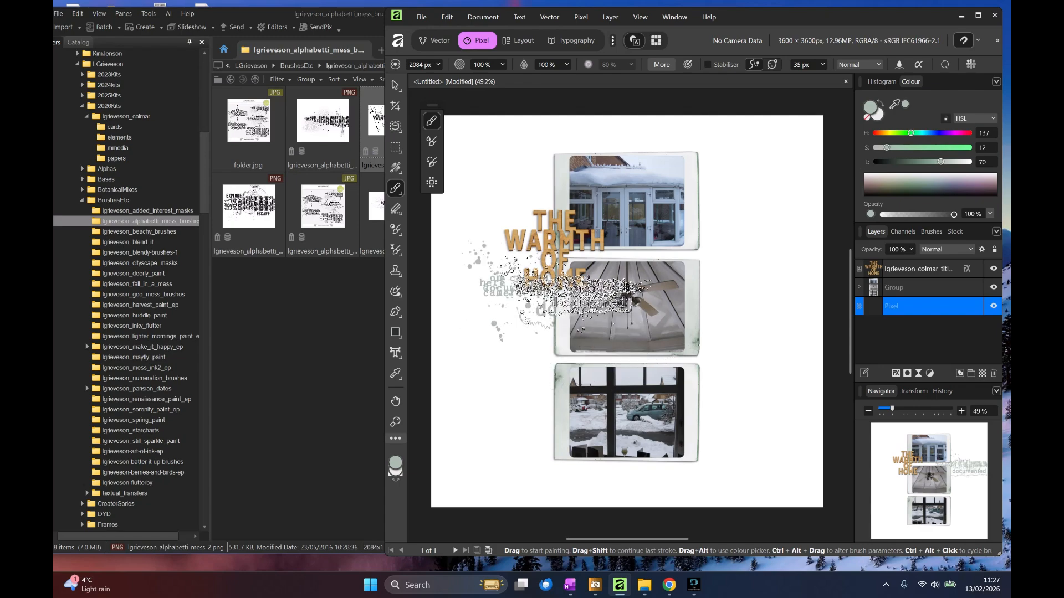
{"action": "left_click", "coordinate": [627, 286]}
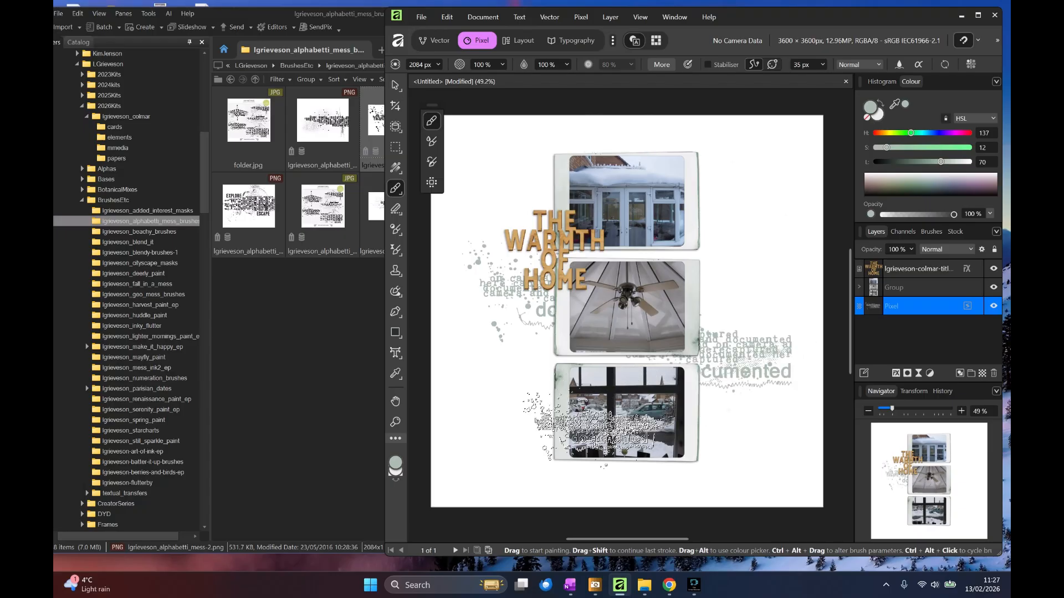
- Add a second pixel layer and stamp the text brush behind the right side, between the middle and bottom frames
{"action": "left_click", "coordinate": [982, 374]}
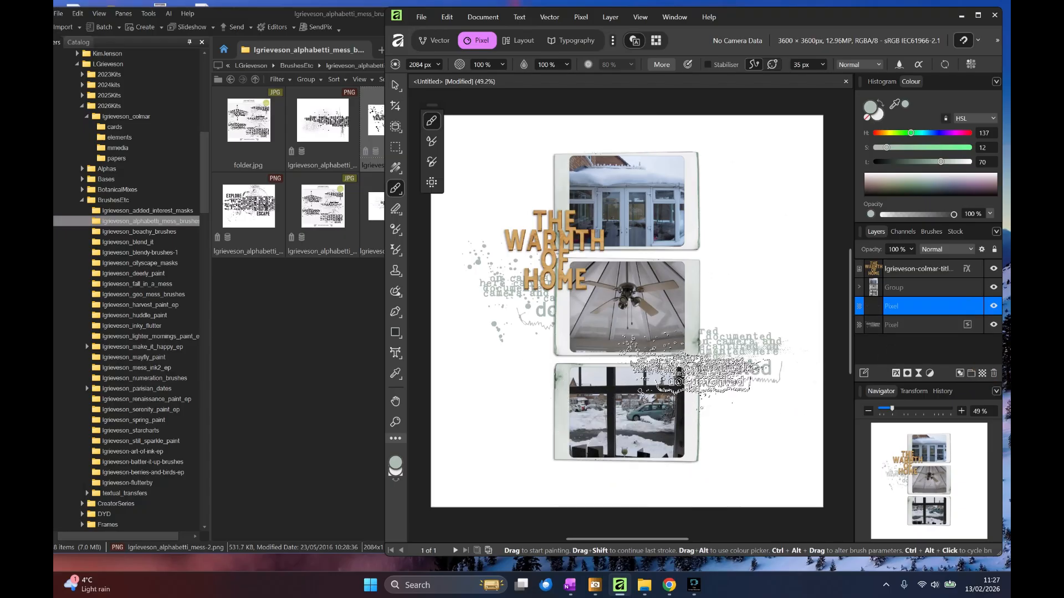
{"action": "left_click", "coordinate": [689, 374]}
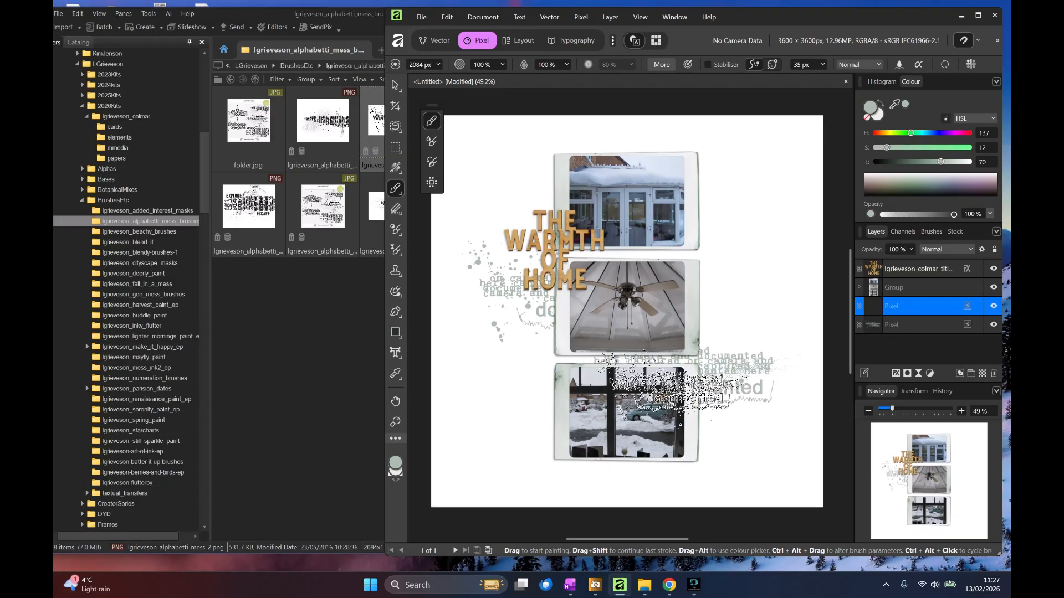
- Add a third pixel layer and stamp the text brush behind the lower-left part of the bottom frame, undoing and retrying misplaced stamps
{"action": "left_click", "coordinate": [983, 374]}
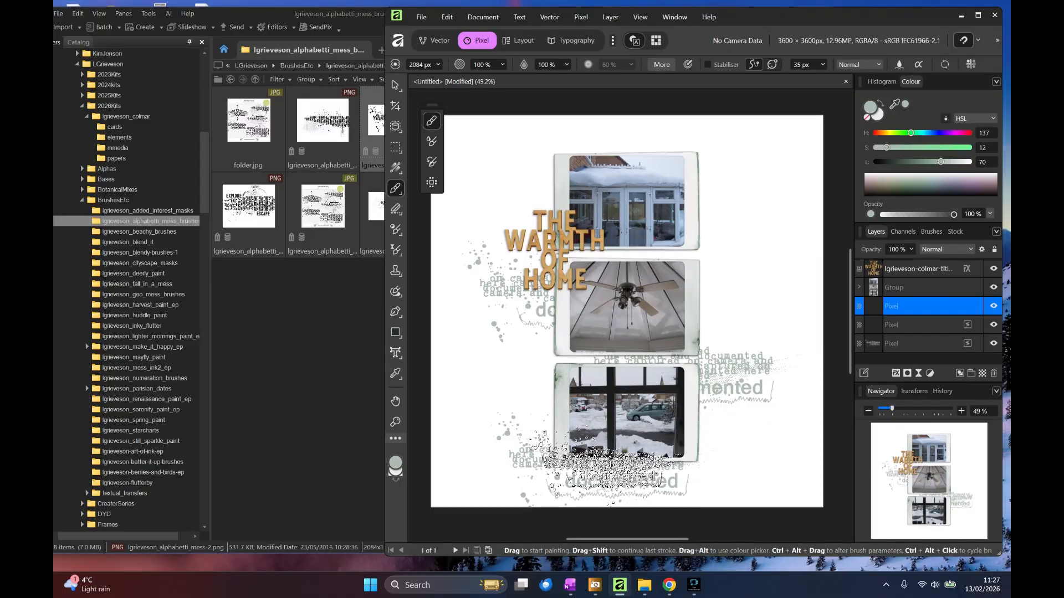
{"action": "left_click", "coordinate": [686, 199]}
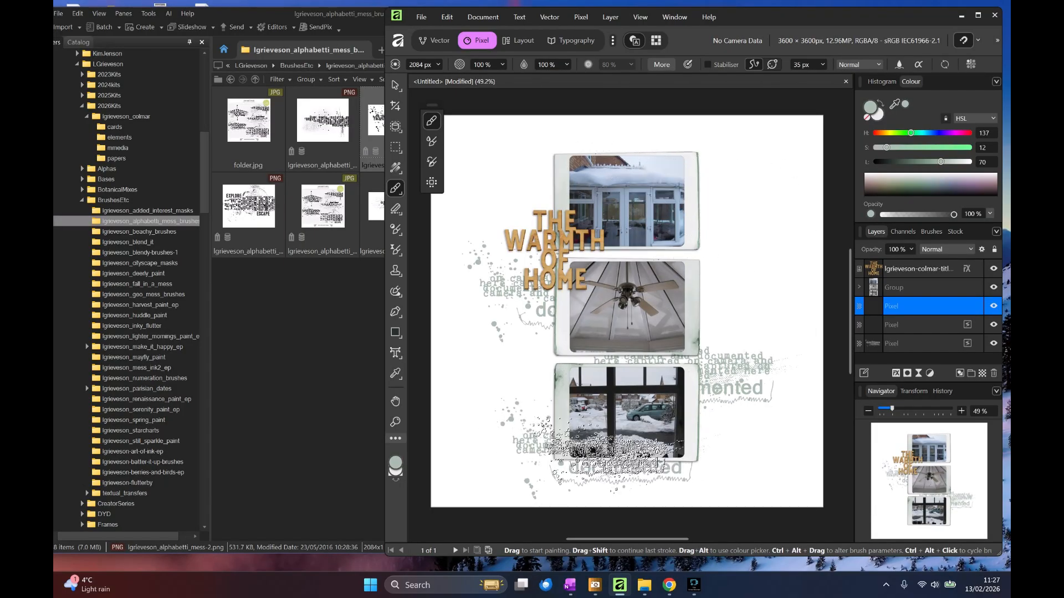
{"action": "left_click", "coordinate": [609, 452]}
{"action": "key", "text": "ctrl+z"}
{"action": "left_click", "coordinate": [609, 452]}
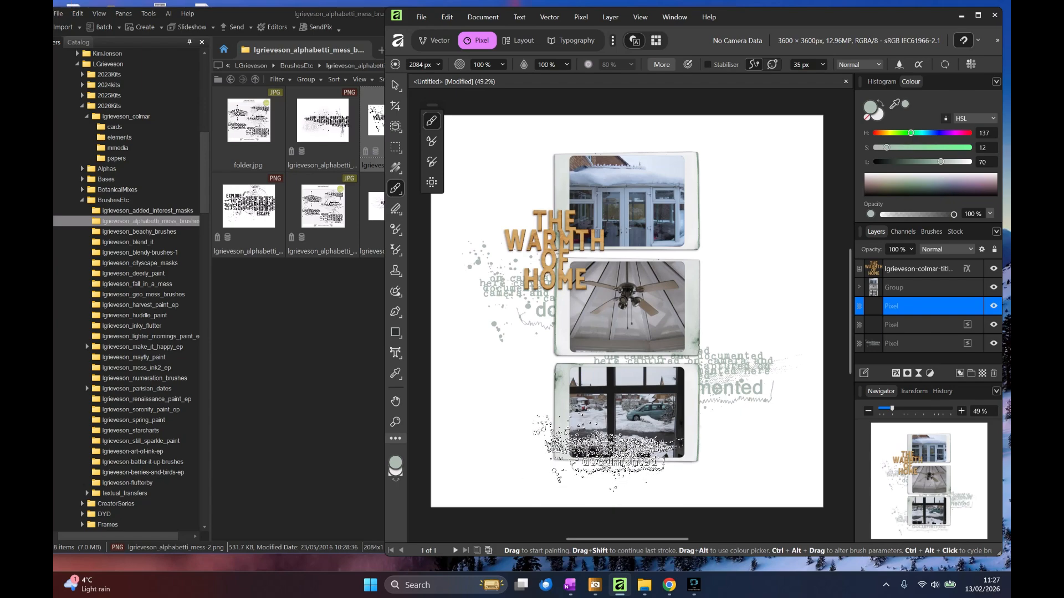
{"action": "key", "text": "ctrl+z"}
- Delete the pixel layer holding the right-hand brush stamp
{"action": "left_click", "coordinate": [940, 322]}
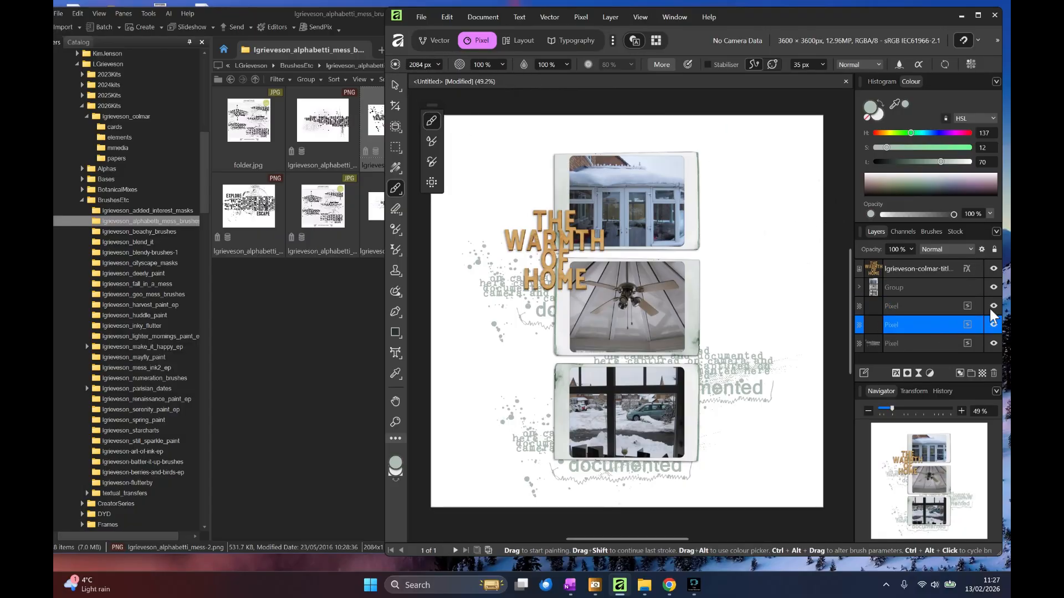
{"action": "key", "text": "Delete"}
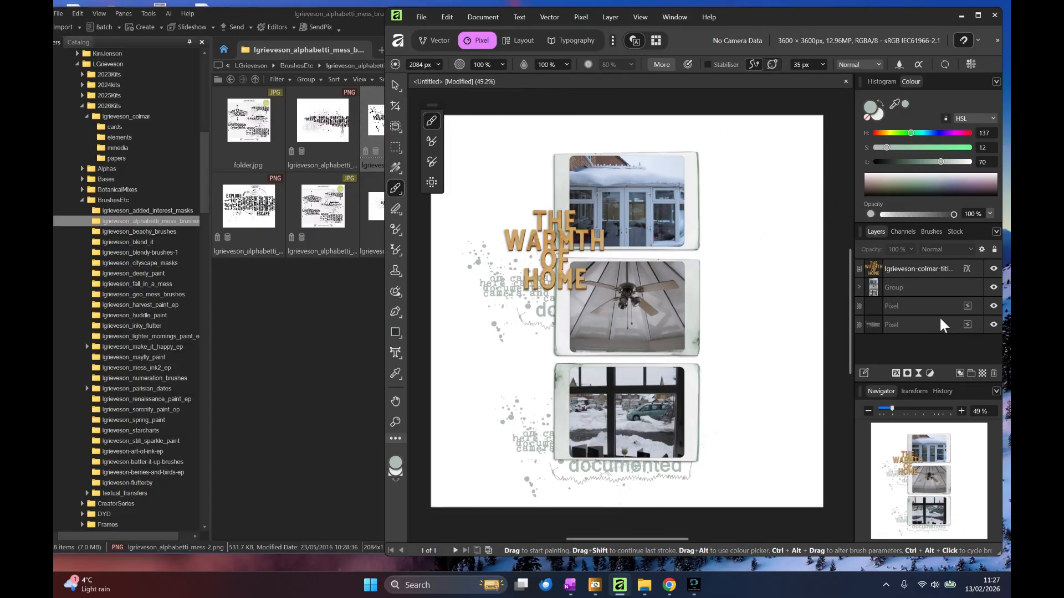
- Add a pixel layer above the grey-green stamp layers and sample the title's orange (H 34, S 53, L 56) as the brush colour
{"action": "left_click", "coordinate": [905, 307]}
{"action": "left_click", "coordinate": [983, 373]}
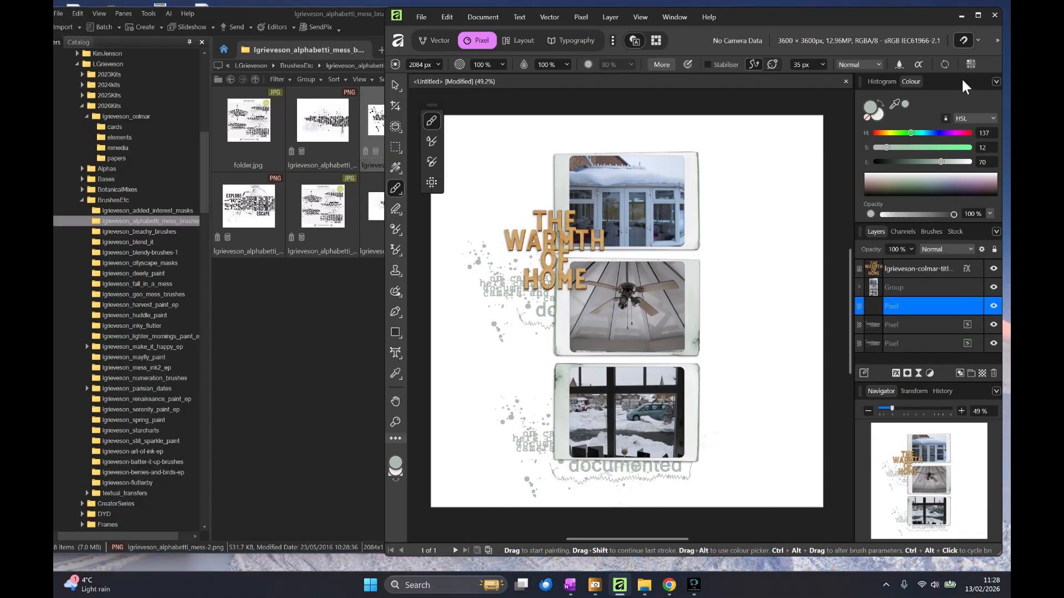
{"action": "mouse_move", "coordinate": [894, 109]}
{"action": "left_mouse_down"}
{"action": "mouse_move", "coordinate": [660, 236]}
{"action": "mouse_move", "coordinate": [554, 245]}
{"action": "left_mouse_up"}
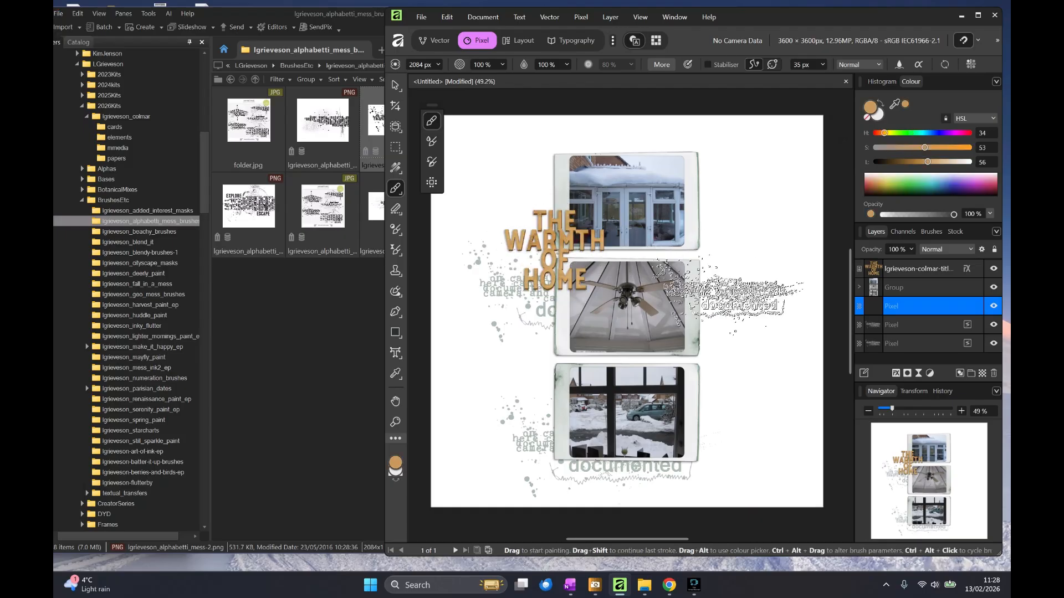
{"action": "left_click", "coordinate": [703, 364]}
{"action": "key", "text": "ctrl+z"}
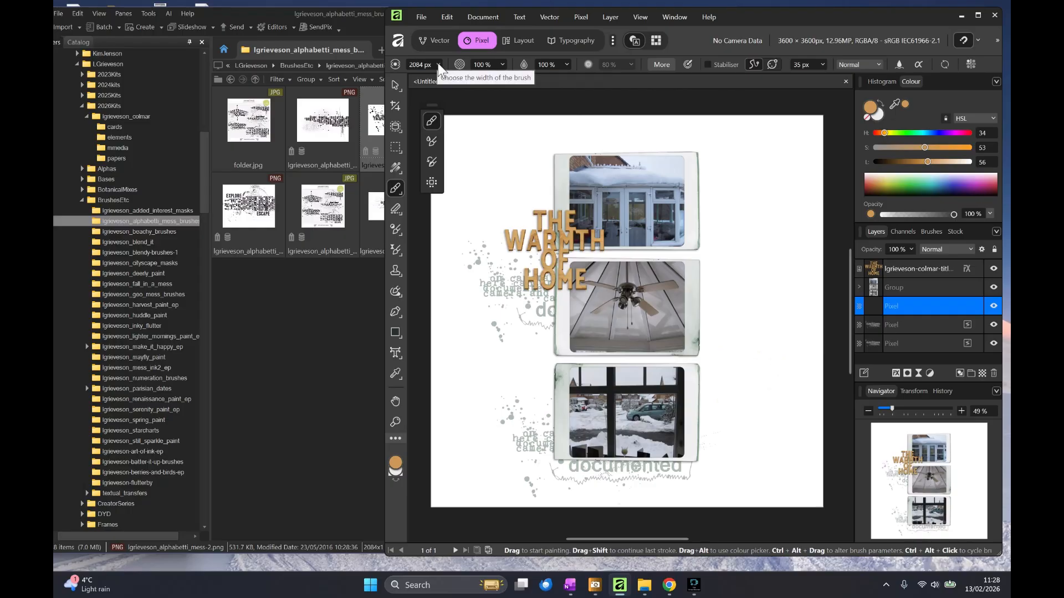
- Set the brush width to 975 px and stamp orange text at the lower left of the middle and bottom frames and between them on the right
{"action": "left_click", "coordinate": [437, 63]}
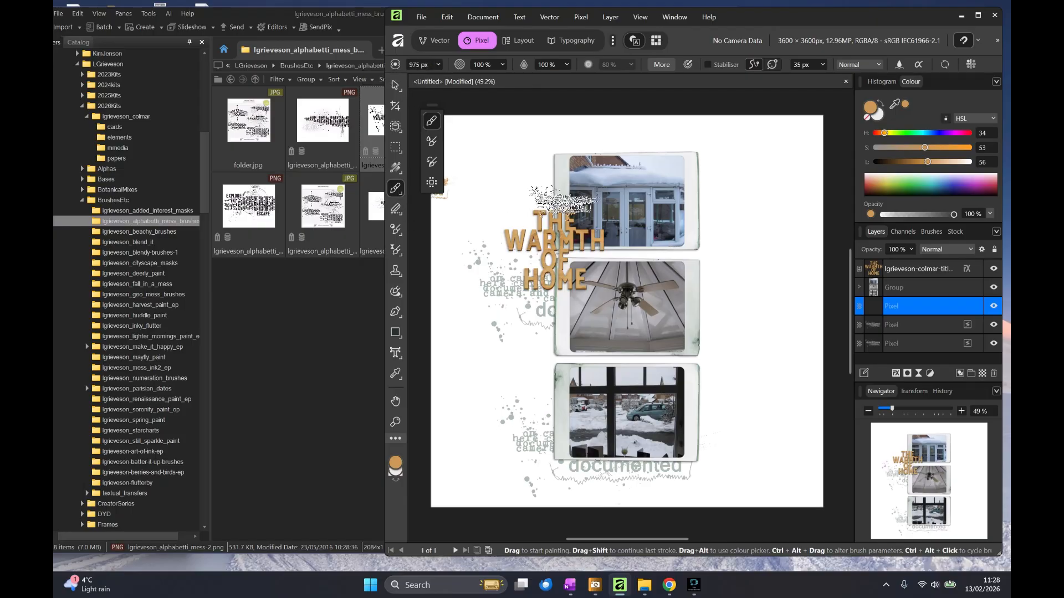
{"action": "left_click", "coordinate": [742, 282]}
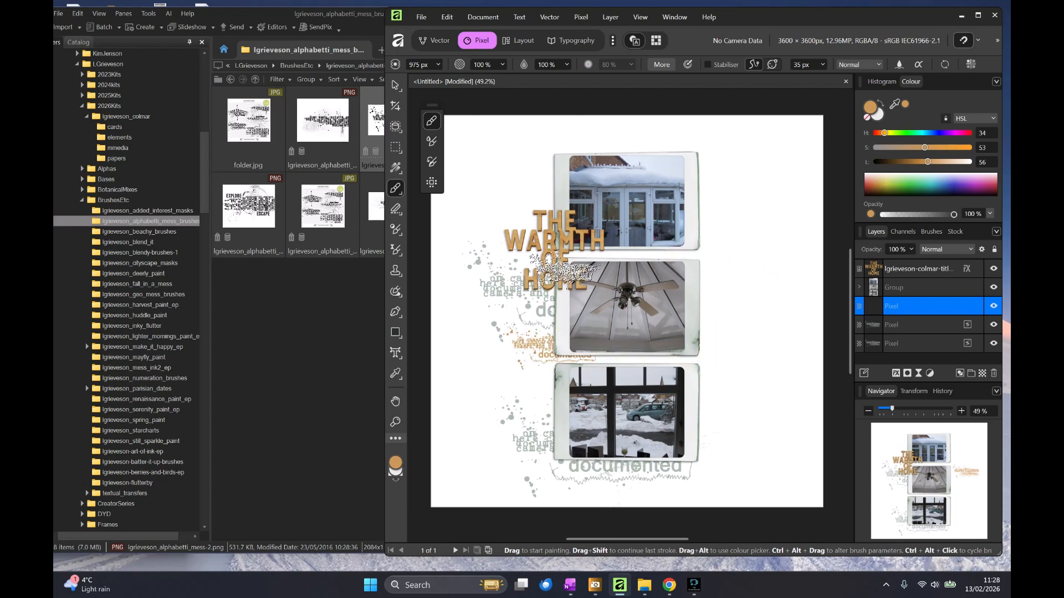
{"action": "left_click", "coordinate": [542, 426]}
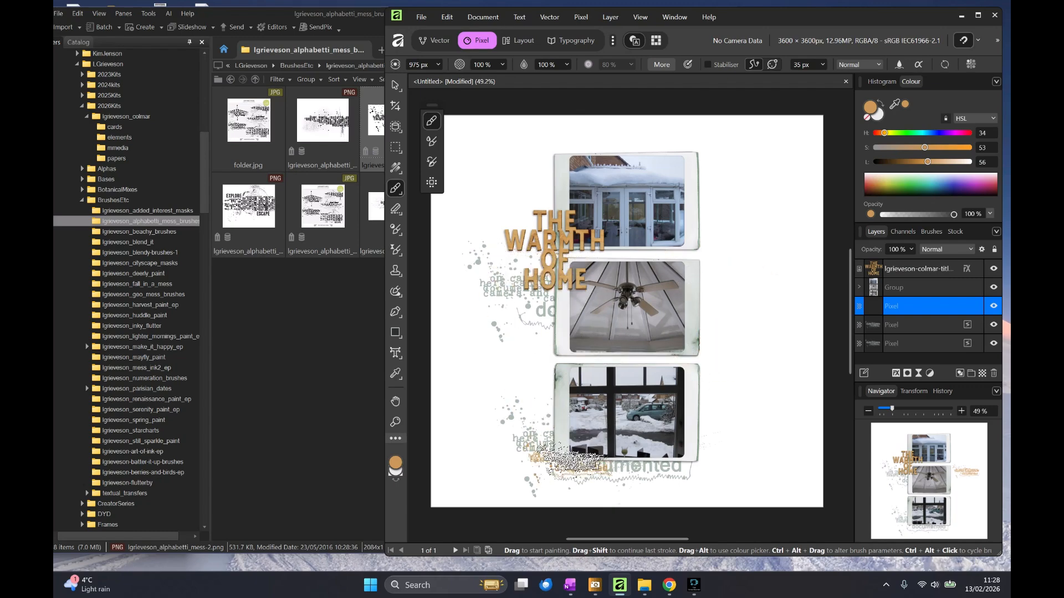
{"action": "left_click", "coordinate": [576, 455]}
{"action": "left_click", "coordinate": [718, 352]}
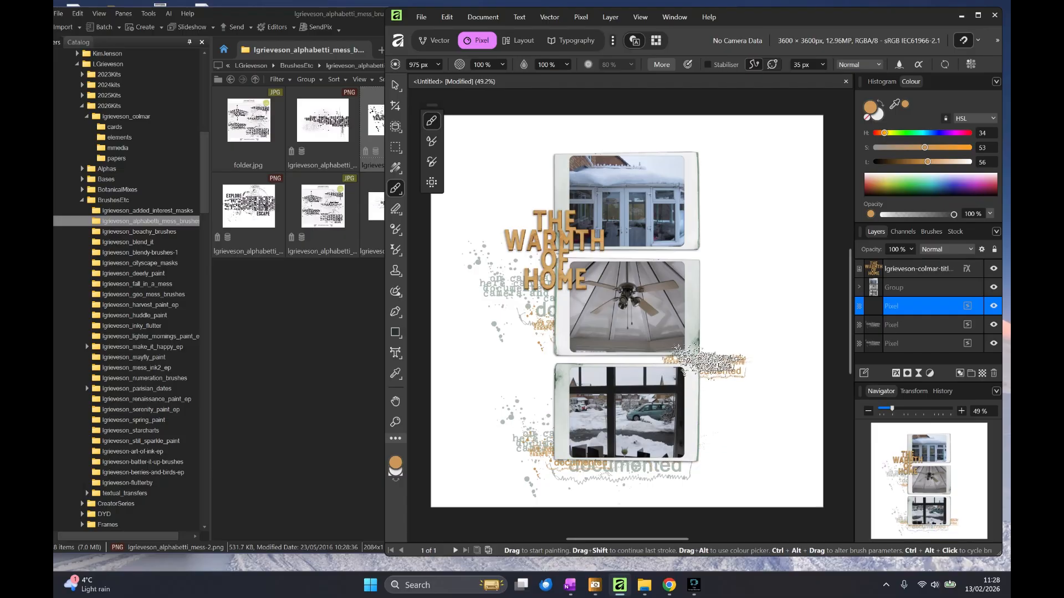
{"action": "left_click", "coordinate": [705, 355]}
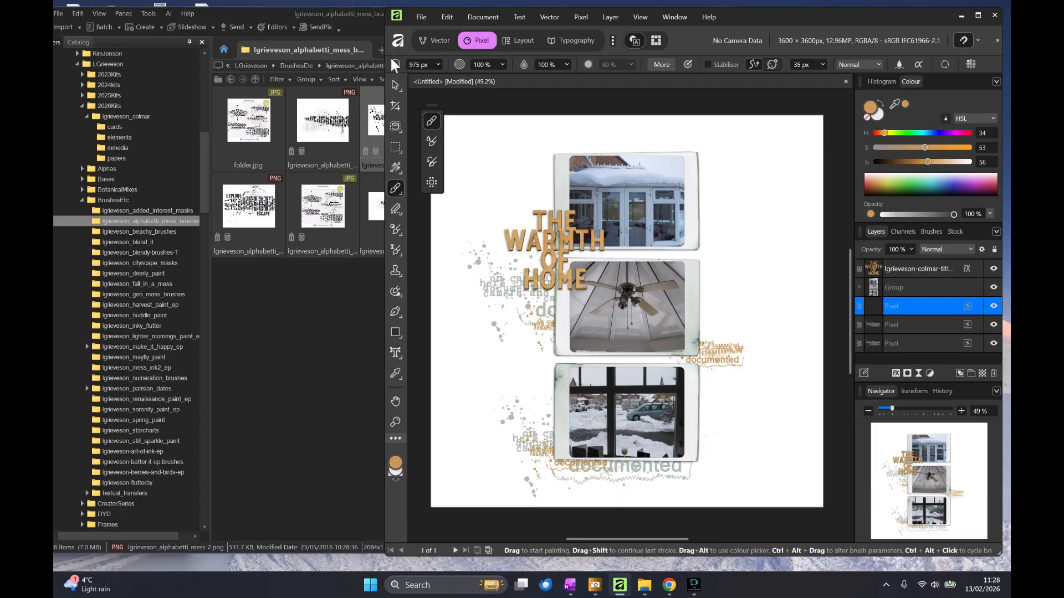
- Group the three pixel layers holding the text brush stamps
{"action": "left_click", "coordinate": [395, 85]}
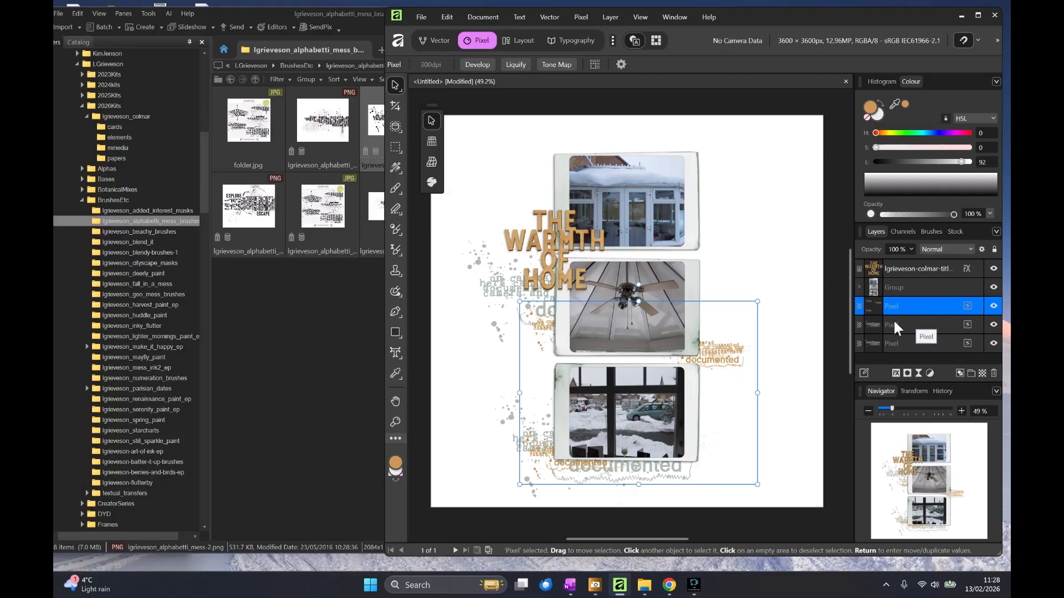
{"action": "left_click", "coordinate": [890, 342], "text": "shift"}
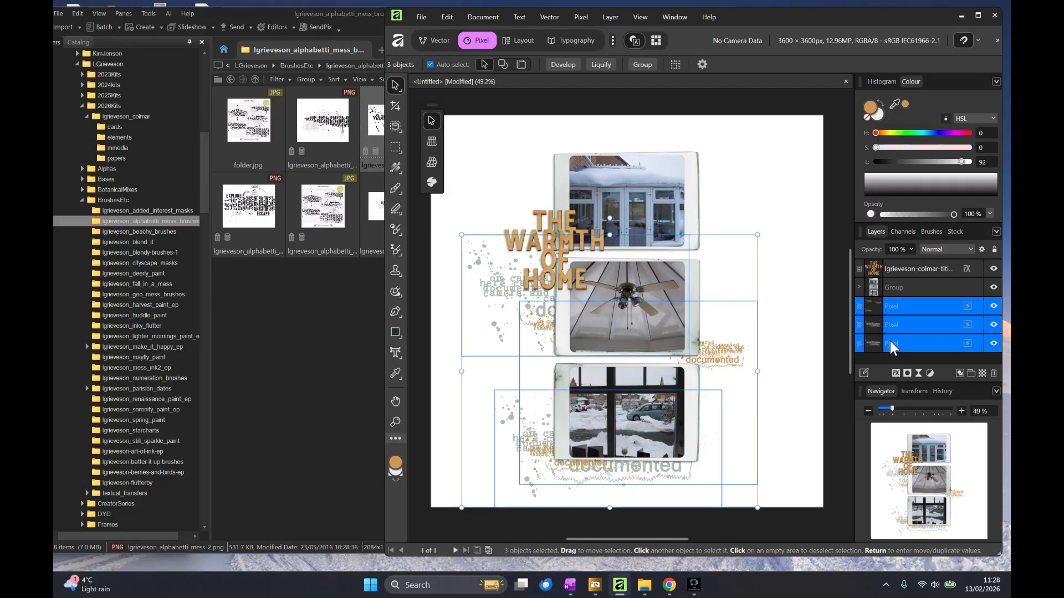
{"action": "key", "text": "ctrl+g"}
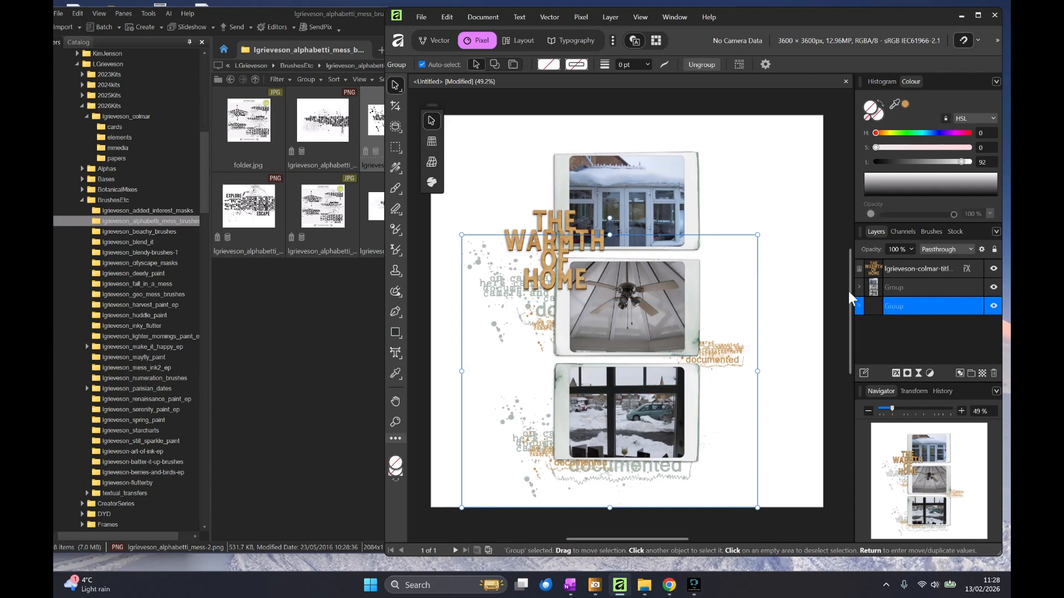
{"action": "left_click", "coordinate": [791, 222]}
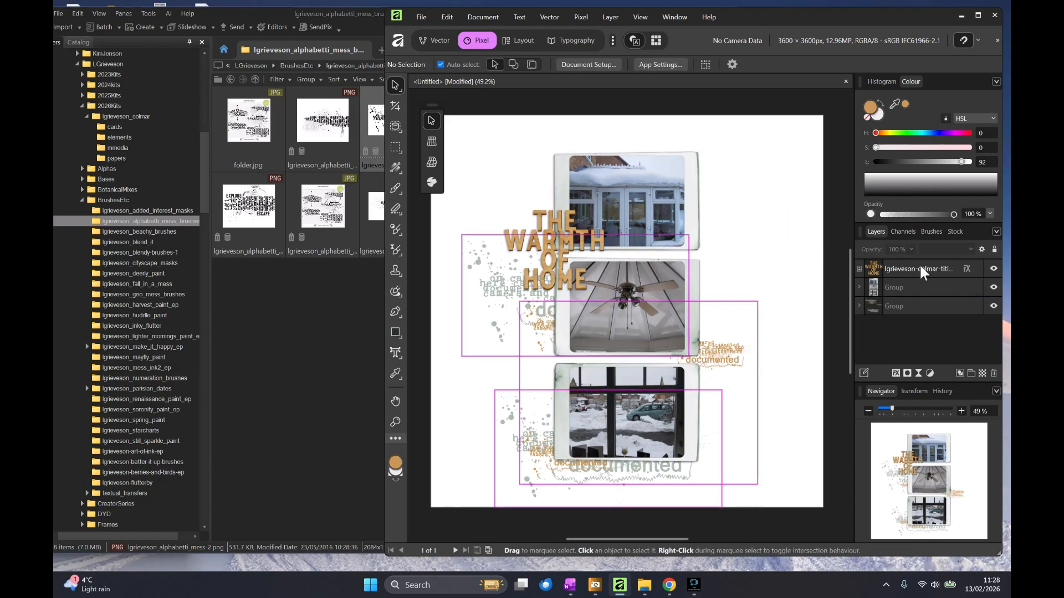
- Place lgrieveson-colmar-22.jpg from the papers folder as a full-page background beneath all other layers
{"action": "left_click", "coordinate": [933, 312]}
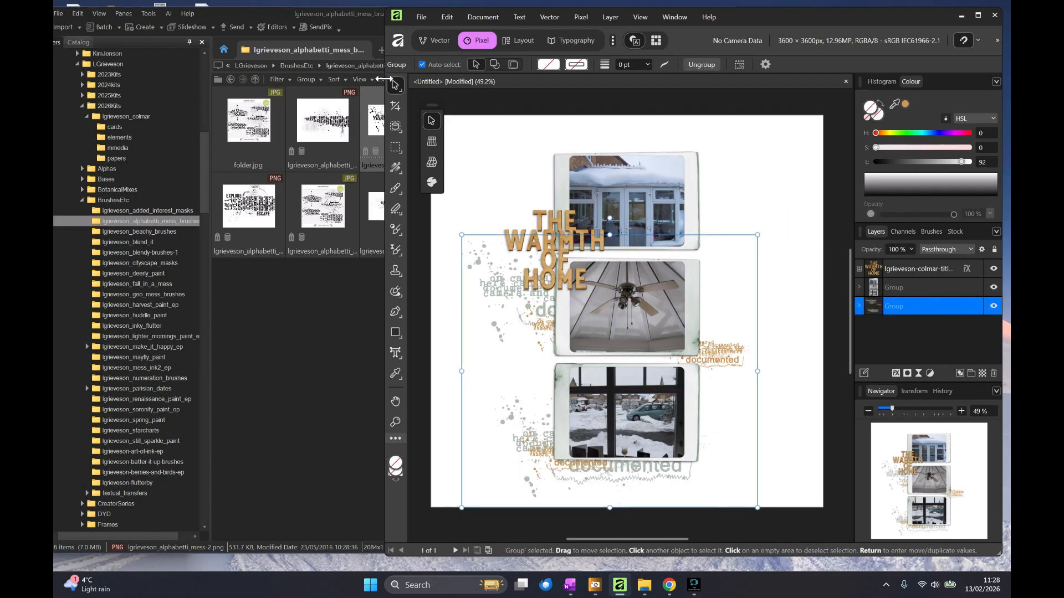
{"action": "left_click", "coordinate": [436, 35]}
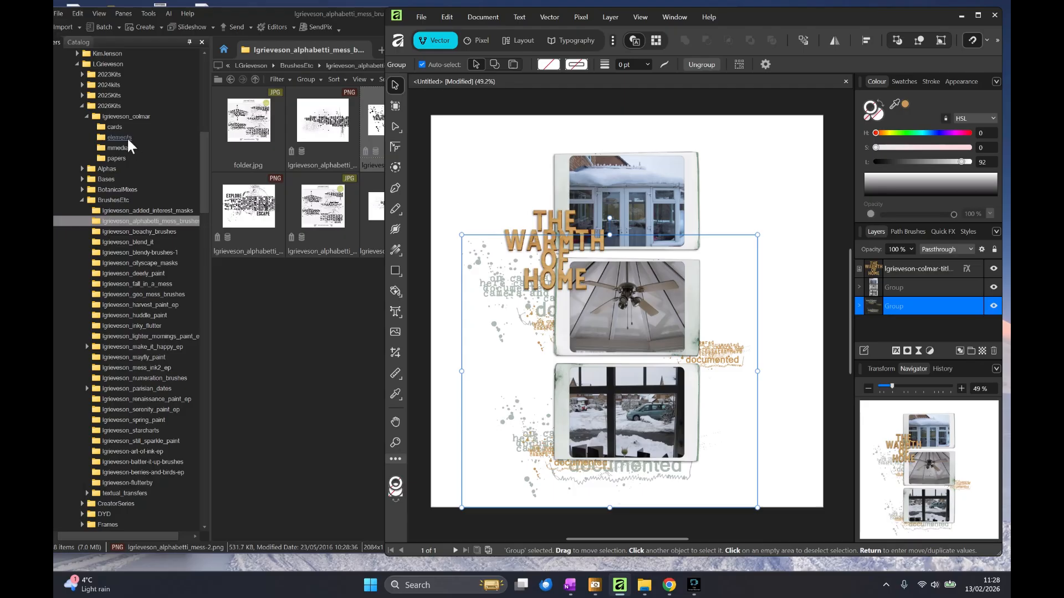
{"action": "left_click", "coordinate": [116, 158]}
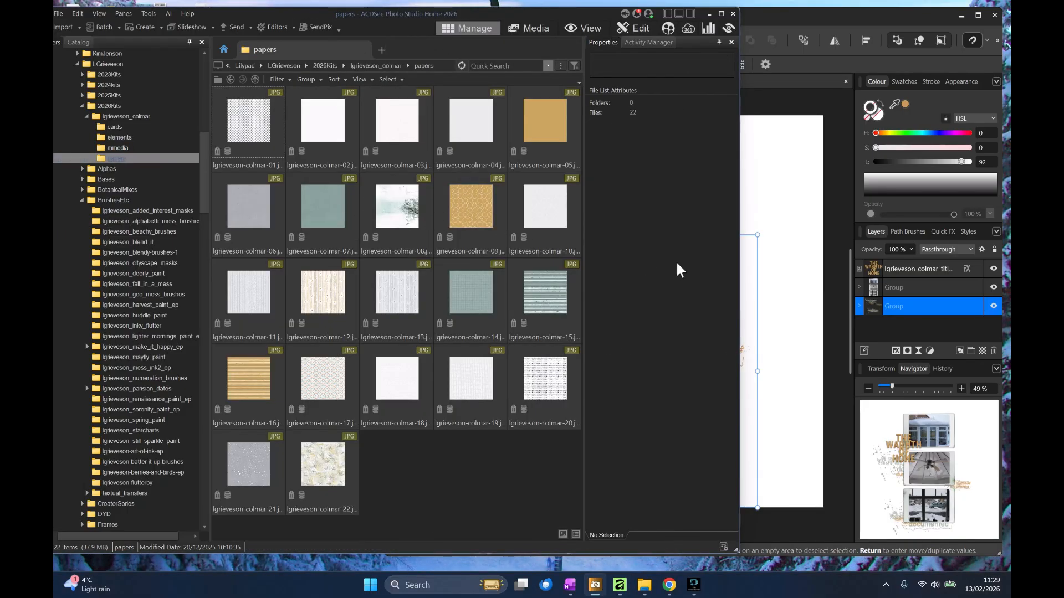
{"action": "left_click", "coordinate": [318, 465]}
{"action": "mouse_move", "coordinate": [341, 471]}
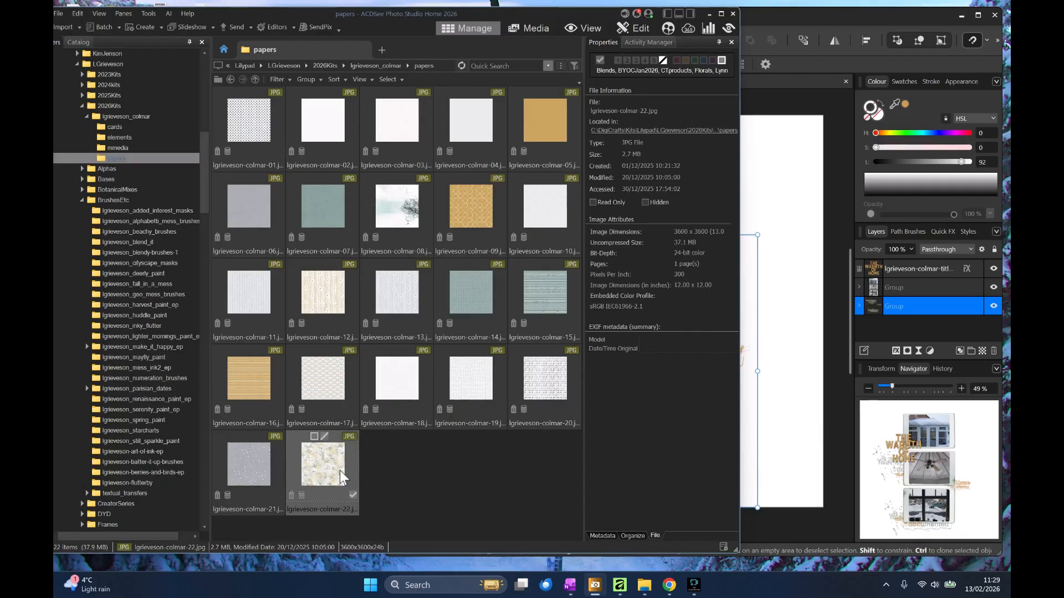
{"action": "left_click_drag", "start_coordinate": [310, 477], "coordinate": [635, 316]}
{"action": "left_click_drag", "start_coordinate": [894, 320], "coordinate": [862, 336]}
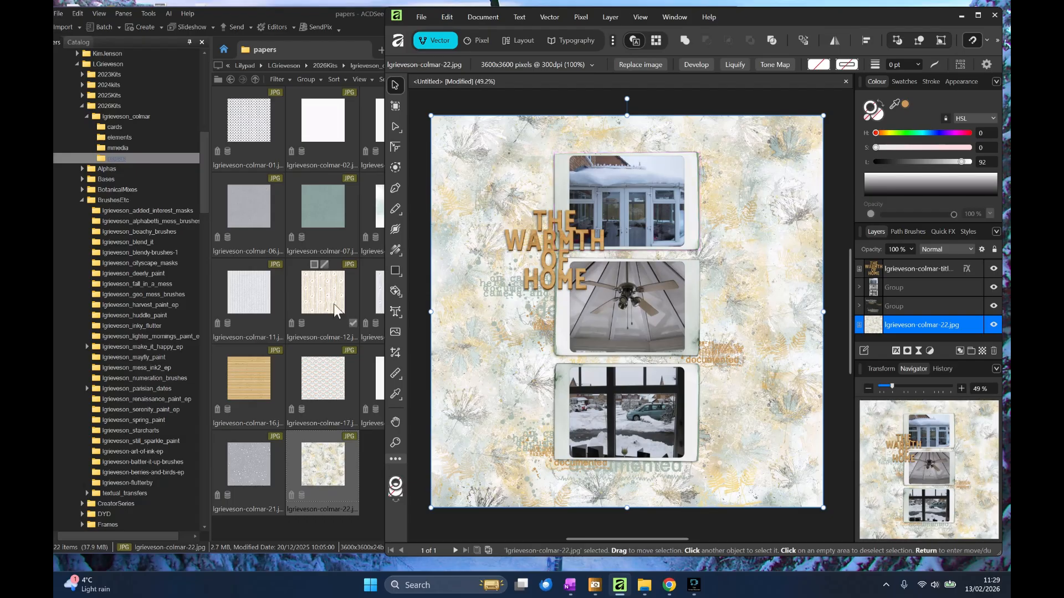
- Try lgrieveson-colmar-mm-10.png from the mmedia folder as an overlay between the background paper and the stamps, and remove it
{"action": "left_click", "coordinate": [115, 148]}
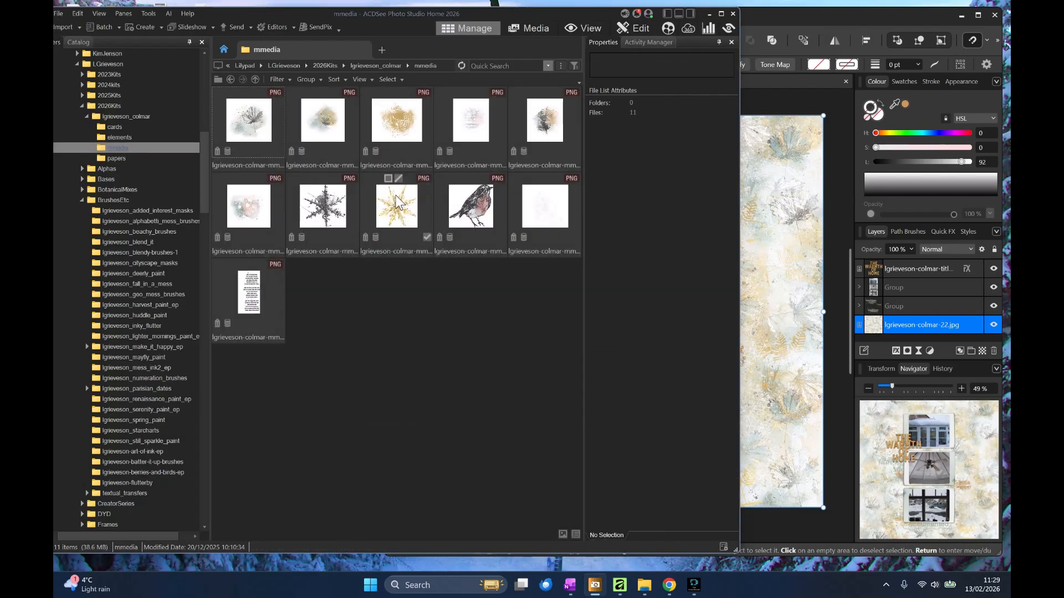
{"action": "left_click_drag", "start_coordinate": [548, 216], "coordinate": [767, 244]}
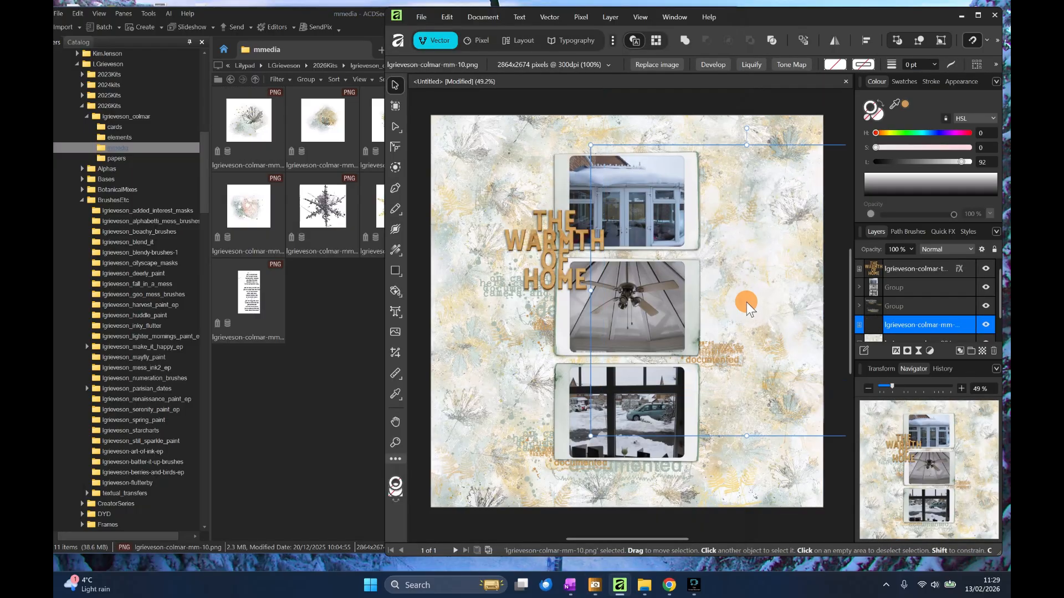
{"action": "left_click_drag", "start_coordinate": [653, 283], "coordinate": [577, 311]}
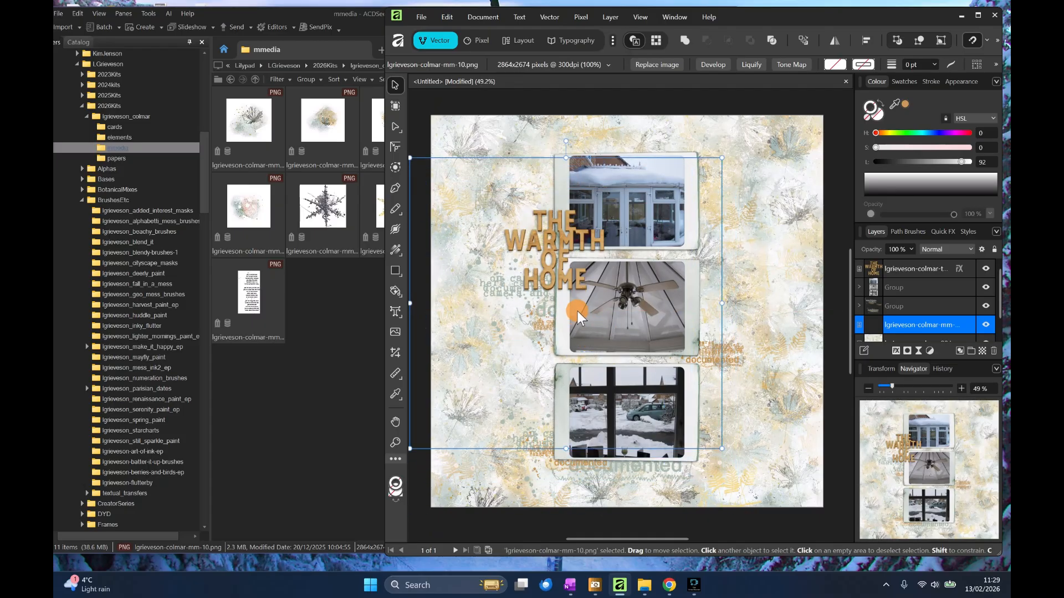
{"action": "key", "text": "ctrl+d"}
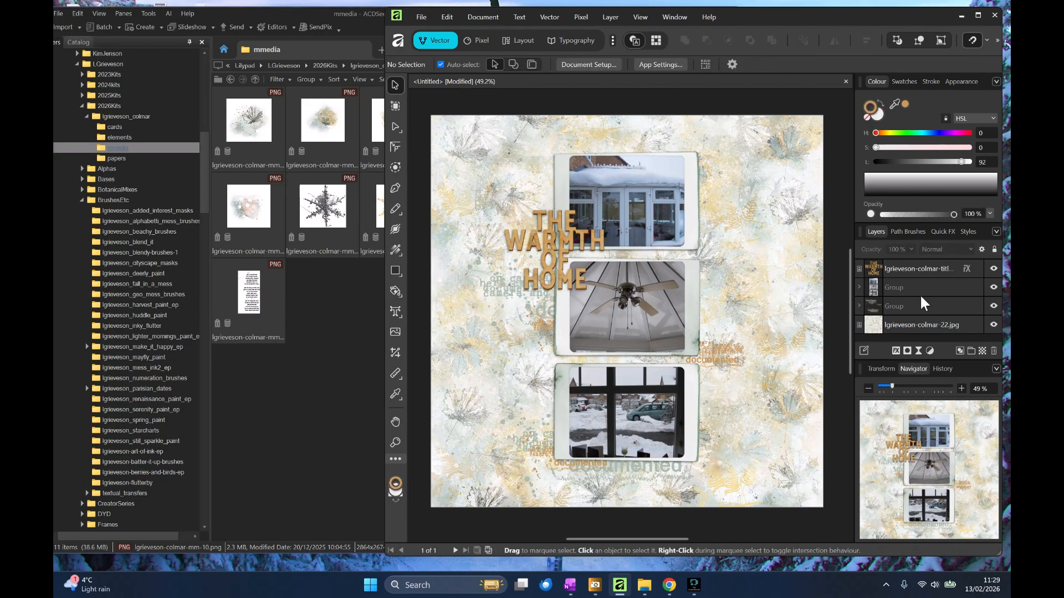
- Sample a pale colour (H 86, S 20, L 93) from the background and ready the Paint Brush with lgrieveson_blend_it_3 from lgrieveson_blend_it_brushes
{"action": "left_click", "coordinate": [478, 40]}
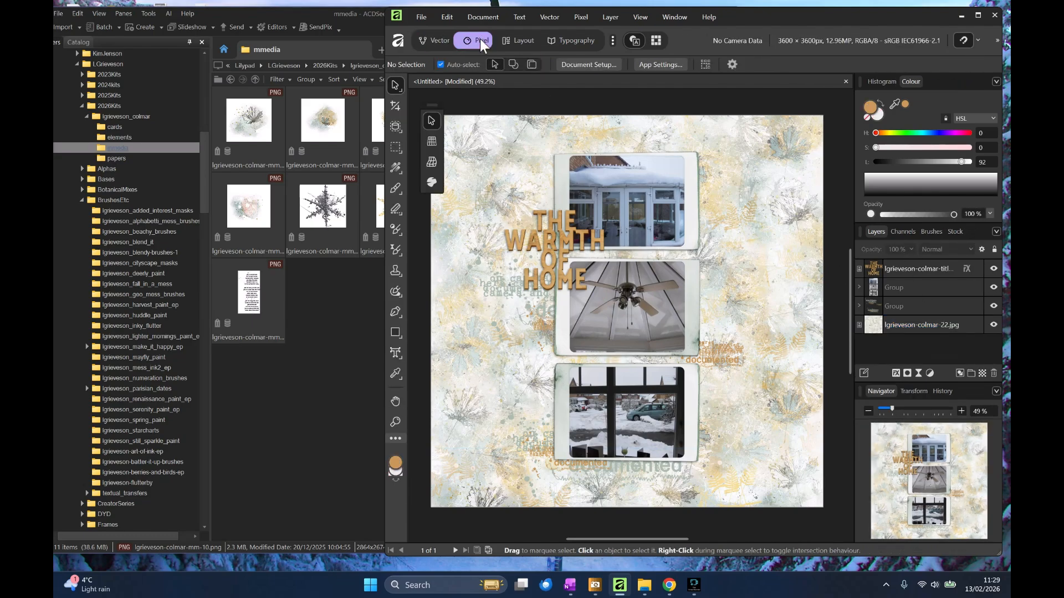
{"action": "left_click", "coordinate": [931, 231]}
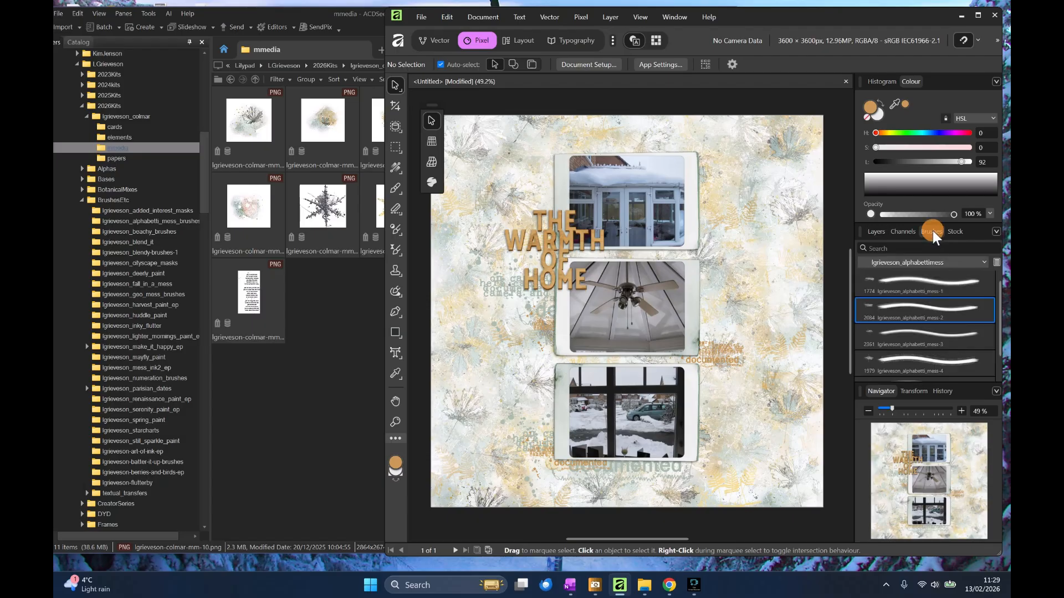
{"action": "left_click", "coordinate": [985, 262]}
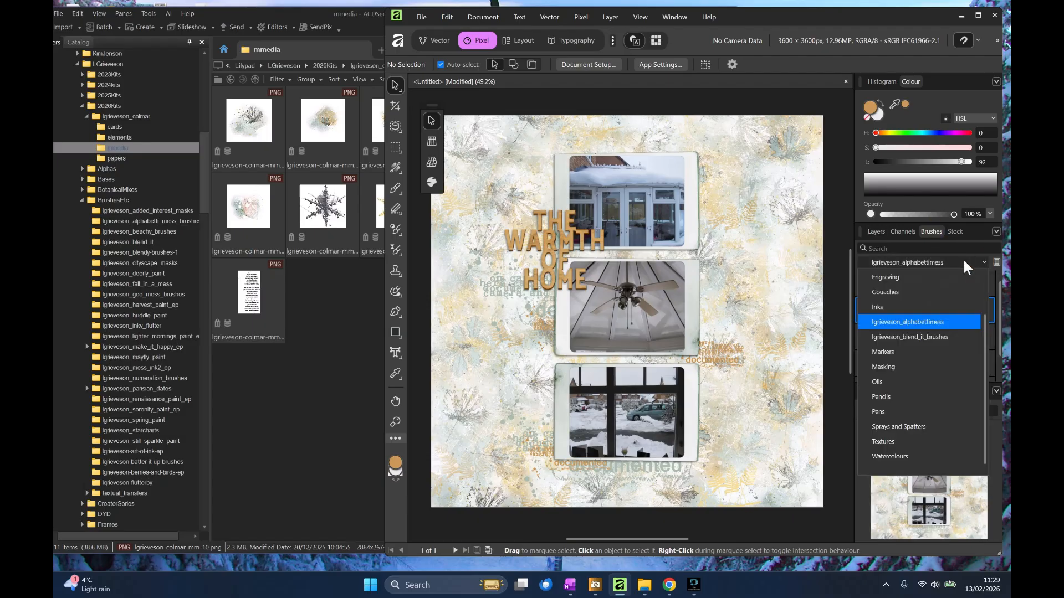
{"action": "left_click", "coordinate": [923, 336]}
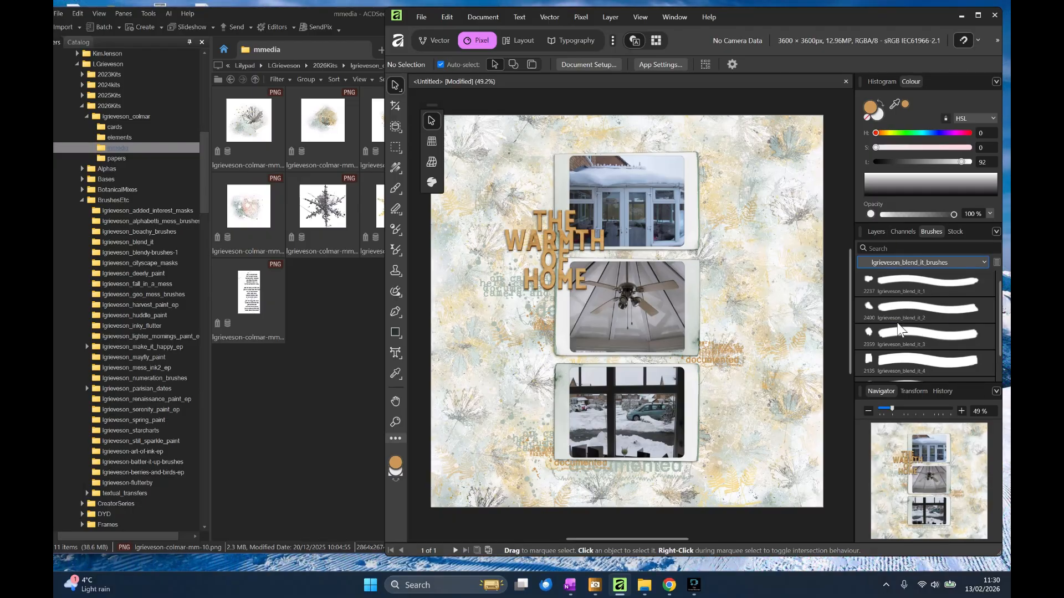
{"action": "left_click", "coordinate": [874, 105]}
{"action": "mouse_move", "coordinate": [893, 102]}
{"action": "left_mouse_down"}
{"action": "mouse_move", "coordinate": [803, 164]}
{"action": "mouse_move", "coordinate": [780, 283]}
{"action": "left_mouse_up"}
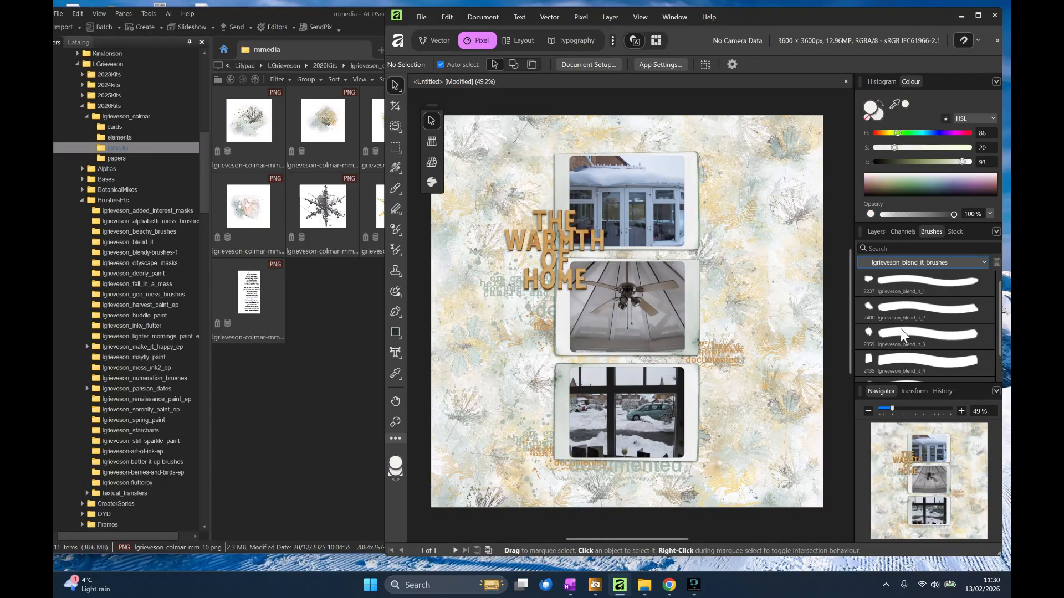
{"action": "left_click", "coordinate": [896, 355]}
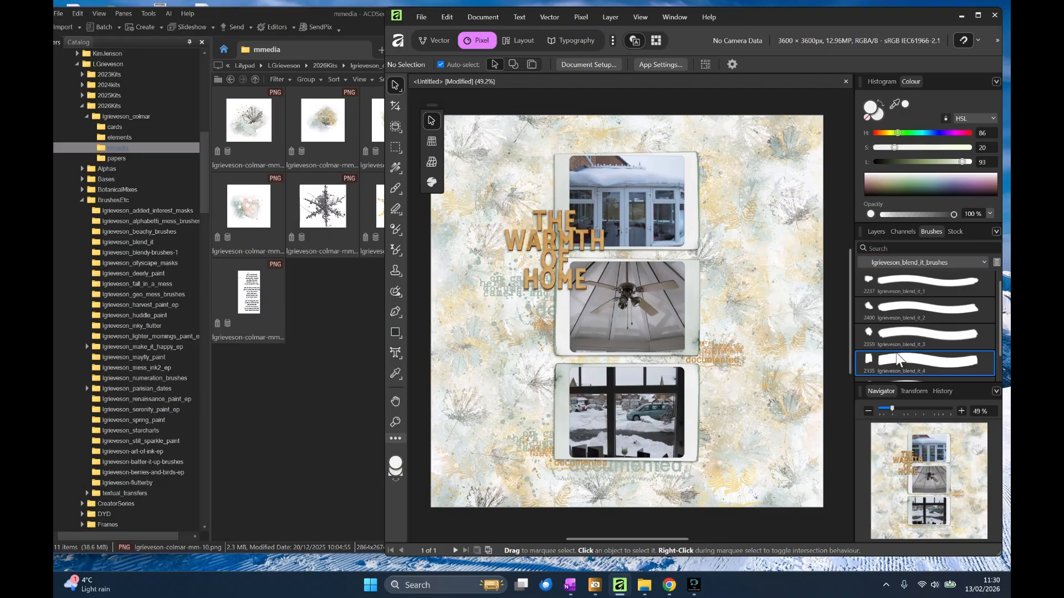
{"action": "left_click", "coordinate": [396, 188]}
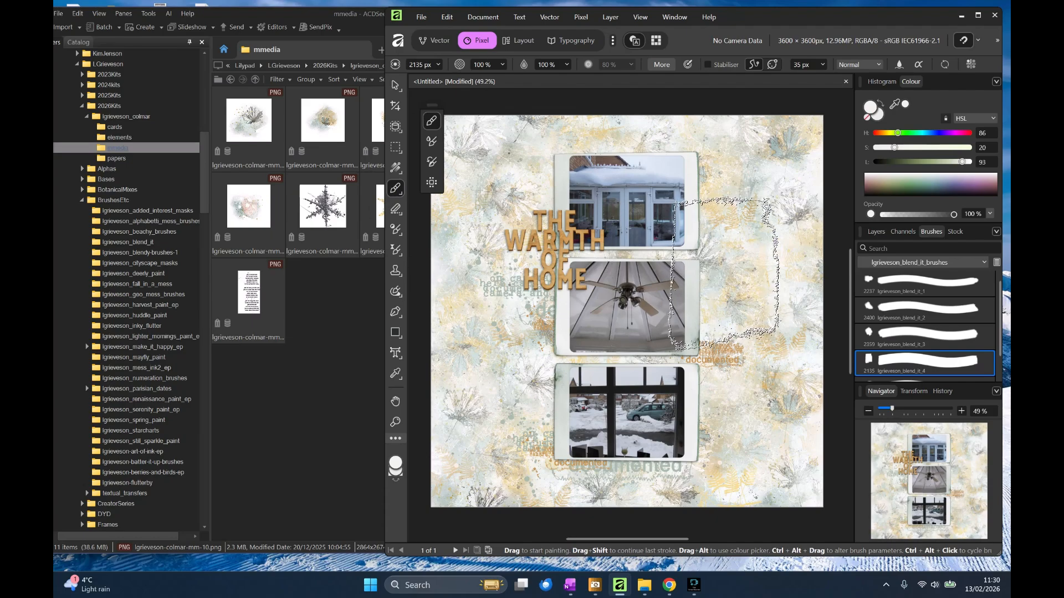
{"action": "left_click", "coordinate": [881, 333]}
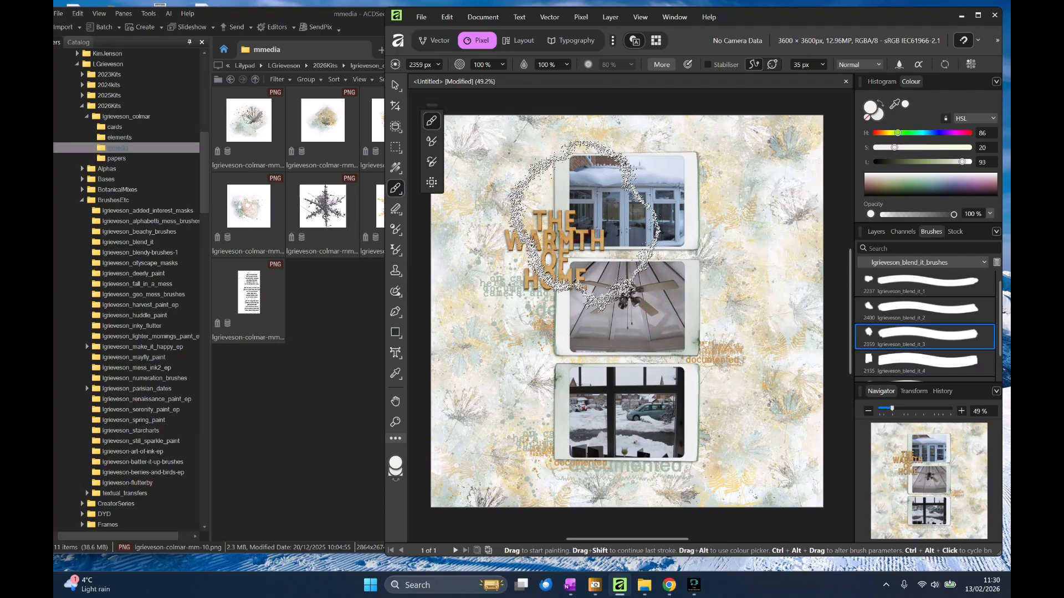
- Add a pixel layer directly above the background paper and stamp the blend brush at 4028 px across the page centre behind the frames
{"action": "left_click", "coordinate": [876, 232]}
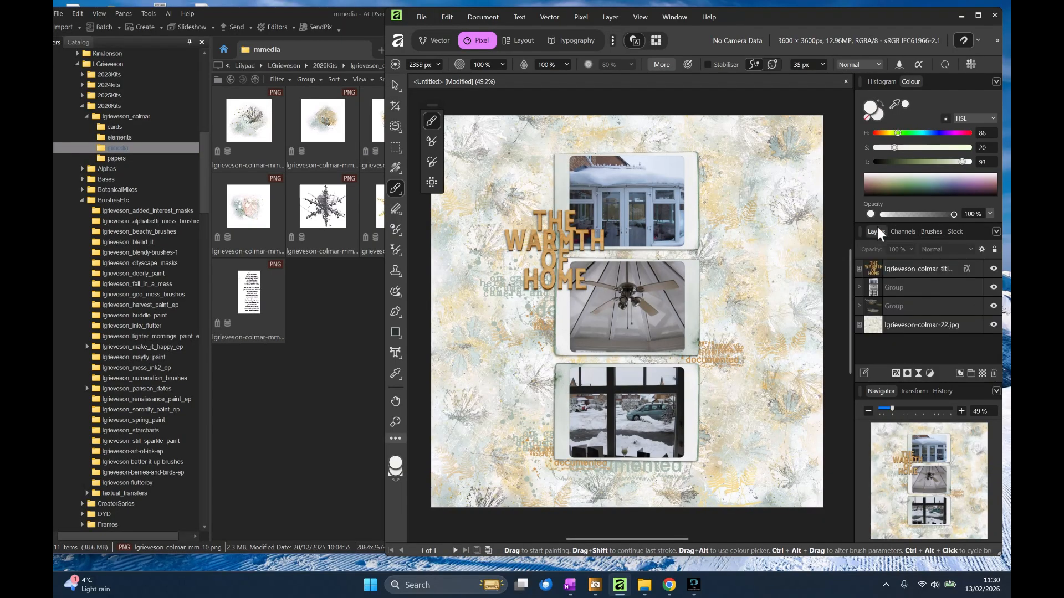
{"action": "left_click", "coordinate": [900, 320]}
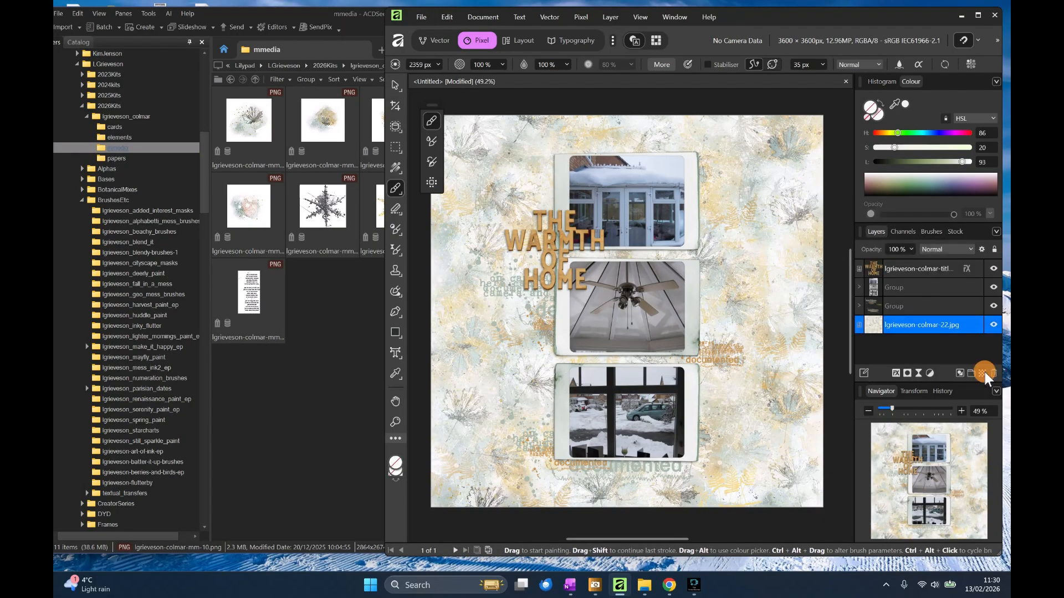
{"action": "left_click", "coordinate": [981, 373]}
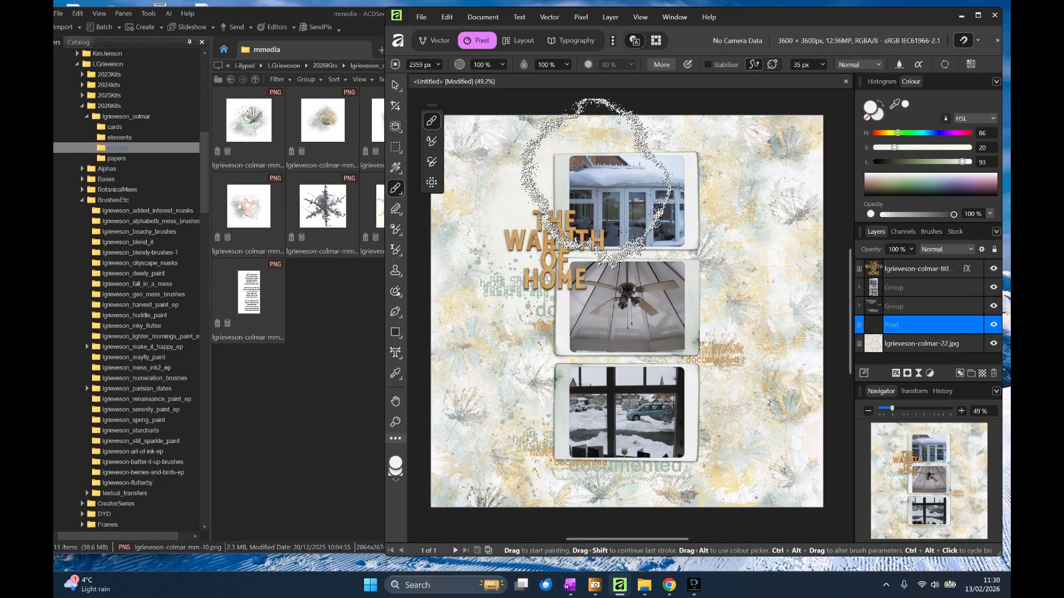
{"action": "left_click", "coordinate": [438, 64]}
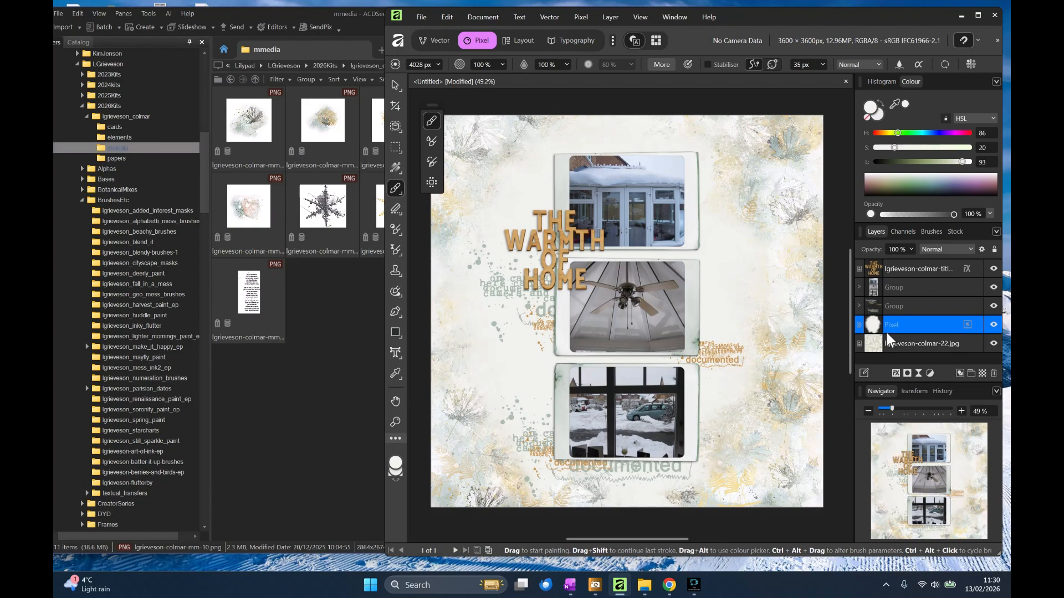
{"action": "left_click", "coordinate": [687, 308]}
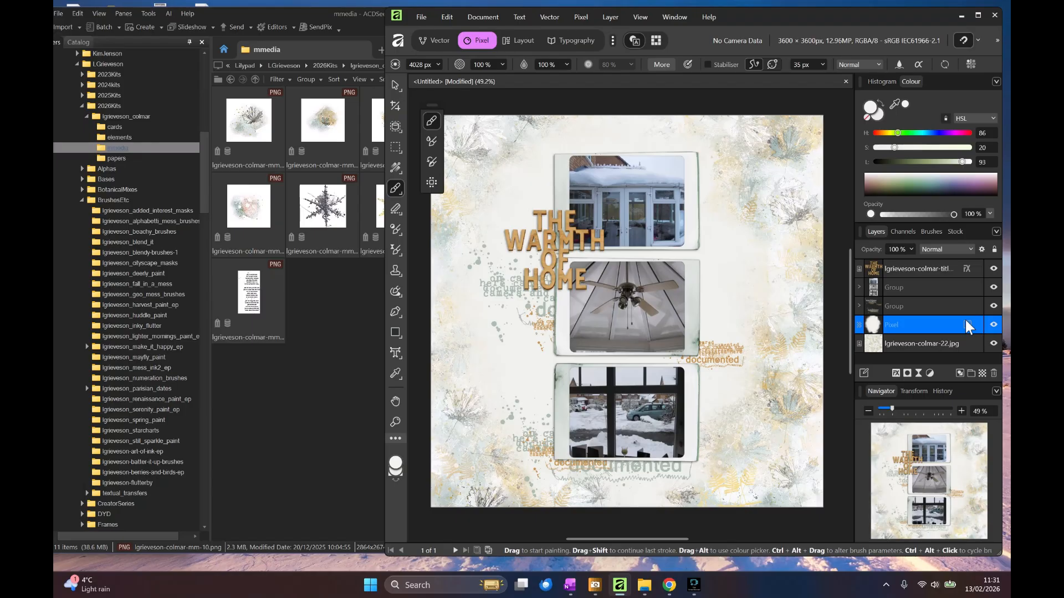
- Return to vector editing with the Move tool and lock the title, both groups, the blend pixel layer, and the background paper
{"action": "left_click", "coordinate": [425, 37]}
{"action": "left_click", "coordinate": [394, 85]}
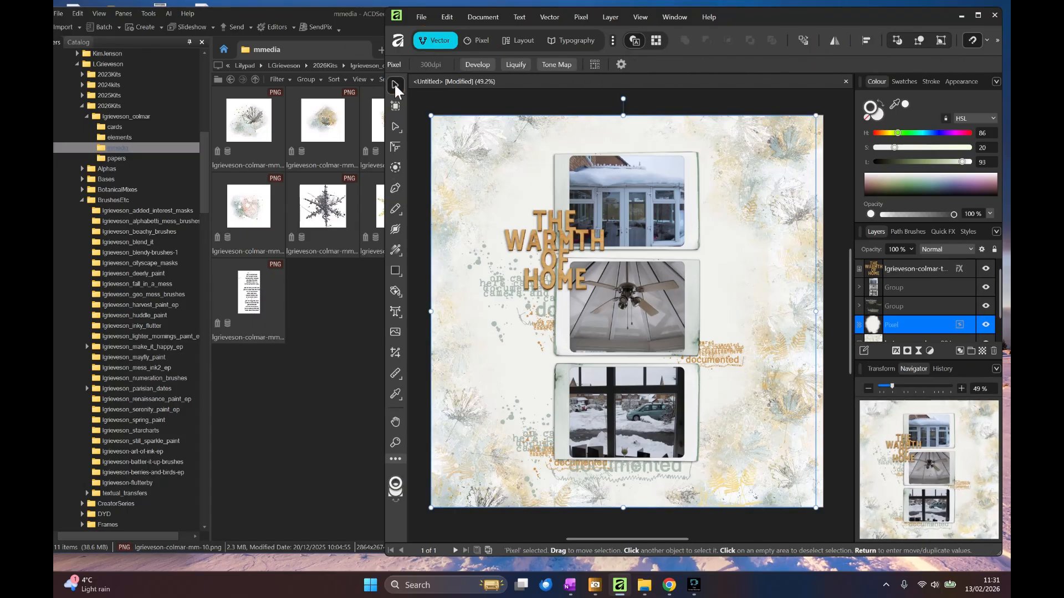
{"action": "scroll", "coordinate": [956, 332], "scroll_direction": "down", "scroll_amount": 1}
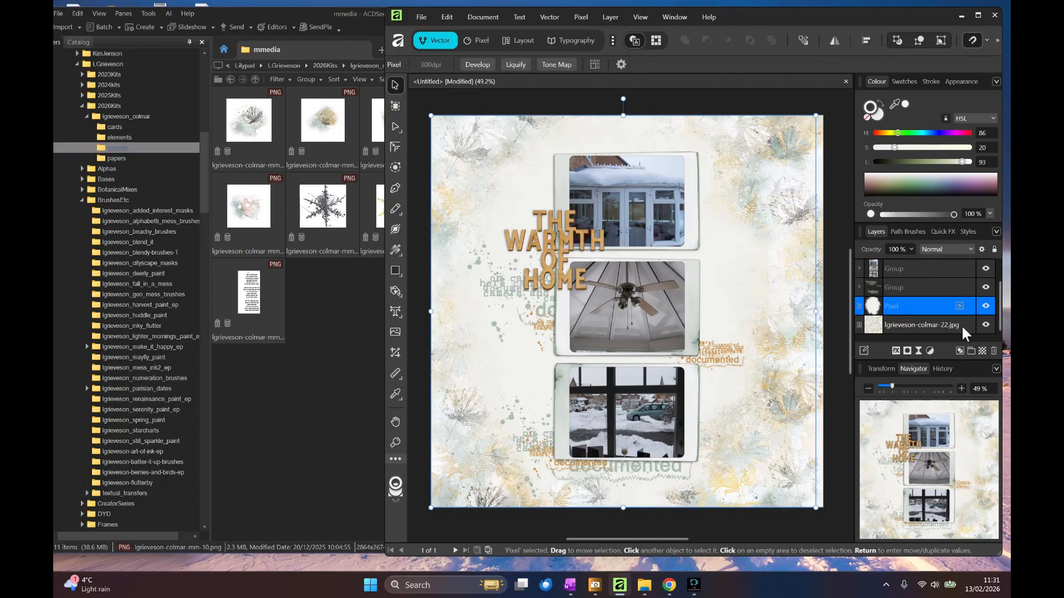
{"action": "left_click", "coordinate": [970, 307]}
{"action": "left_click", "coordinate": [969, 325]}
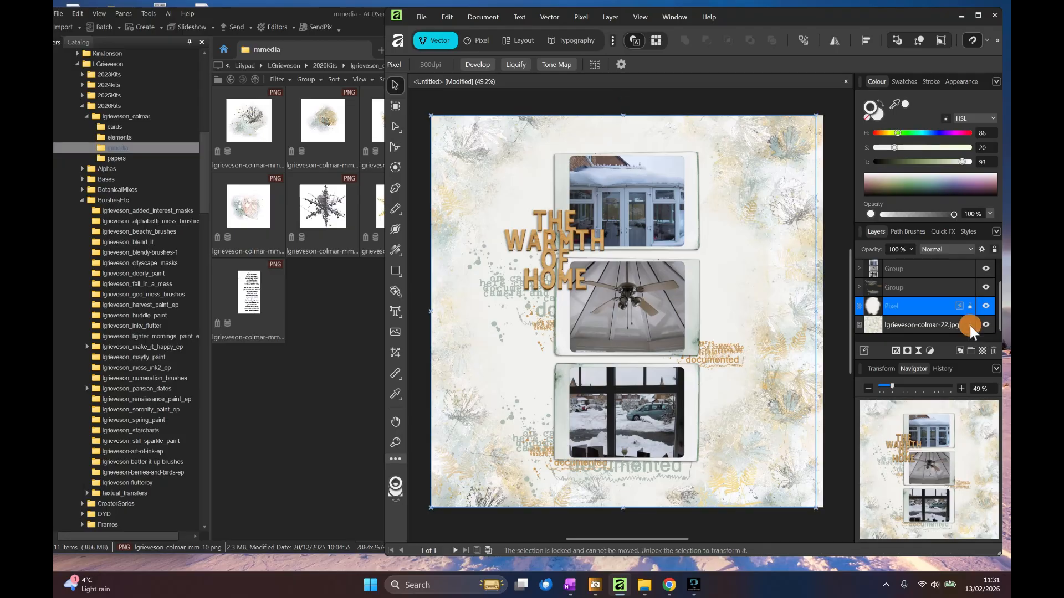
{"action": "scroll", "coordinate": [922, 306], "scroll_direction": "up", "scroll_amount": 1}
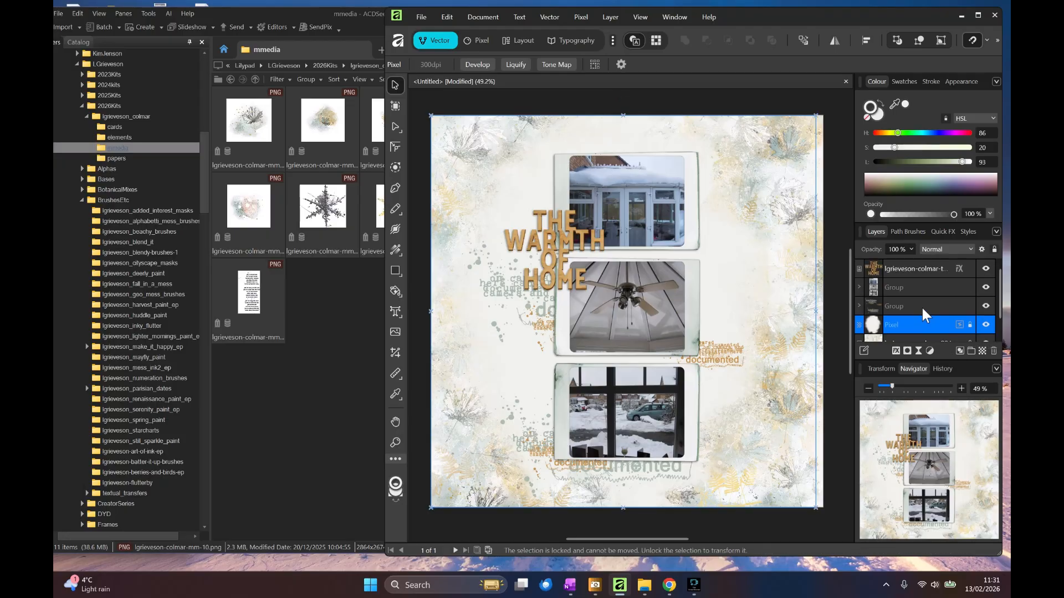
{"action": "left_click", "coordinate": [970, 269]}
{"action": "left_click", "coordinate": [831, 242]}
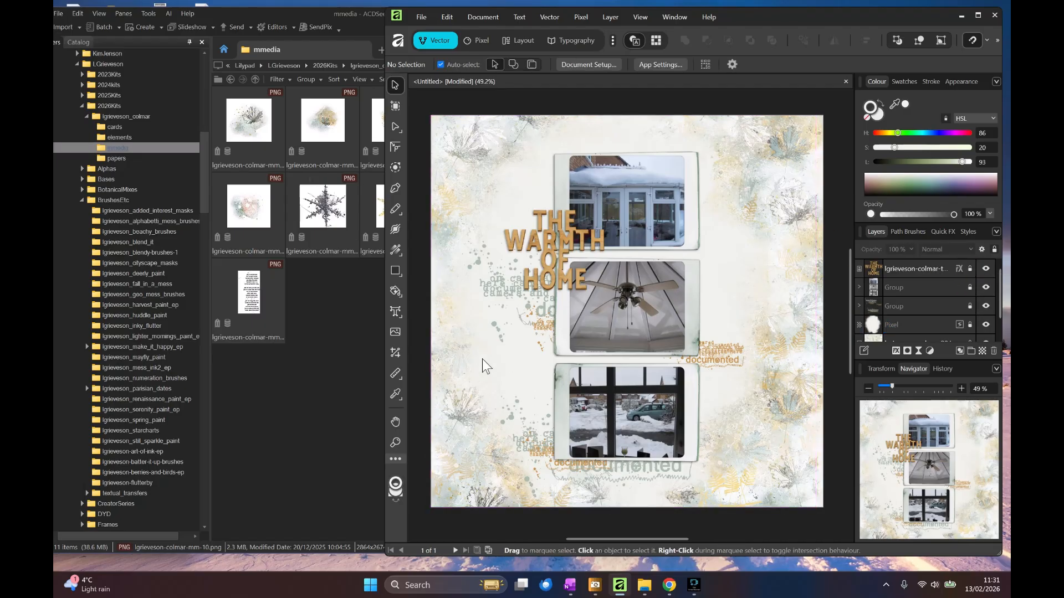
- Place the two snowflakes lgrieveson-colmar-snowflake-01.png and lgrieveson-colmar-snowflake-02.png from the elements folder beside the photo frames
{"action": "left_click", "coordinate": [116, 137]}
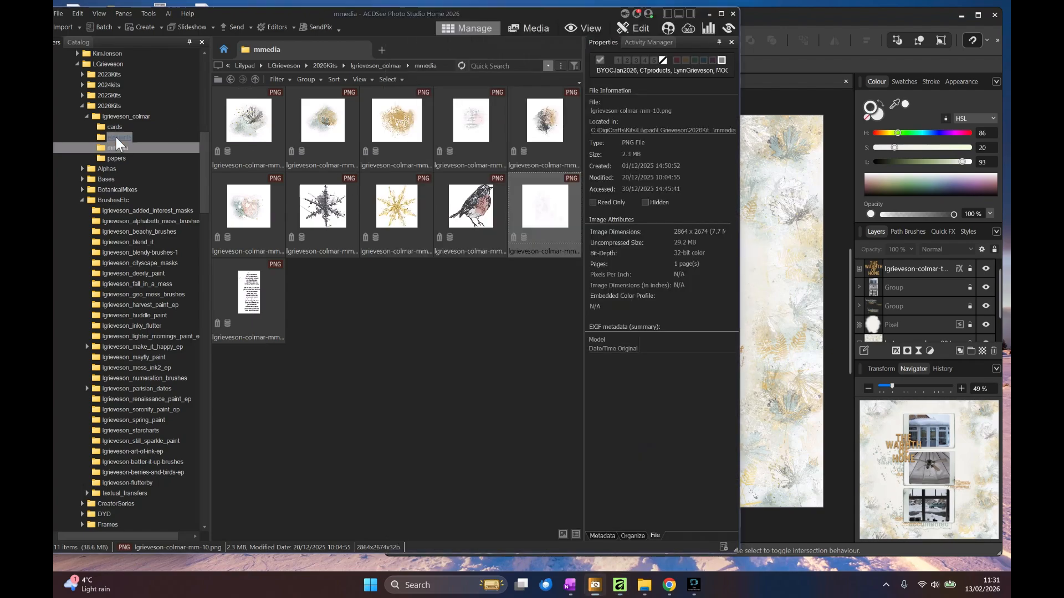
{"action": "left_click", "coordinate": [116, 137]}
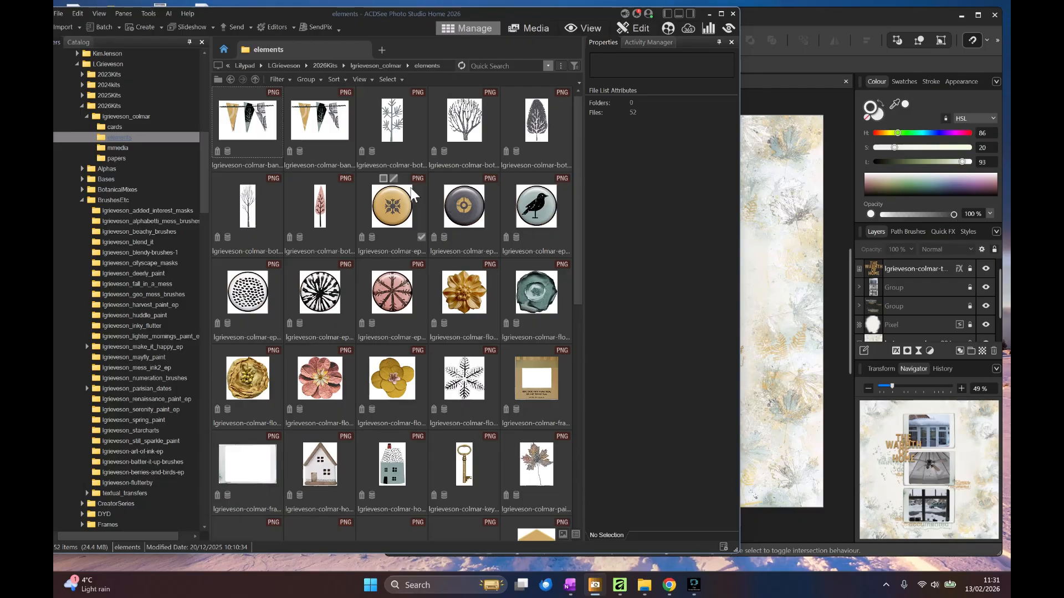
{"action": "scroll", "coordinate": [412, 194], "scroll_direction": "down", "scroll_amount": 3}
{"action": "scroll", "coordinate": [411, 190], "scroll_direction": "down", "scroll_amount": 3}
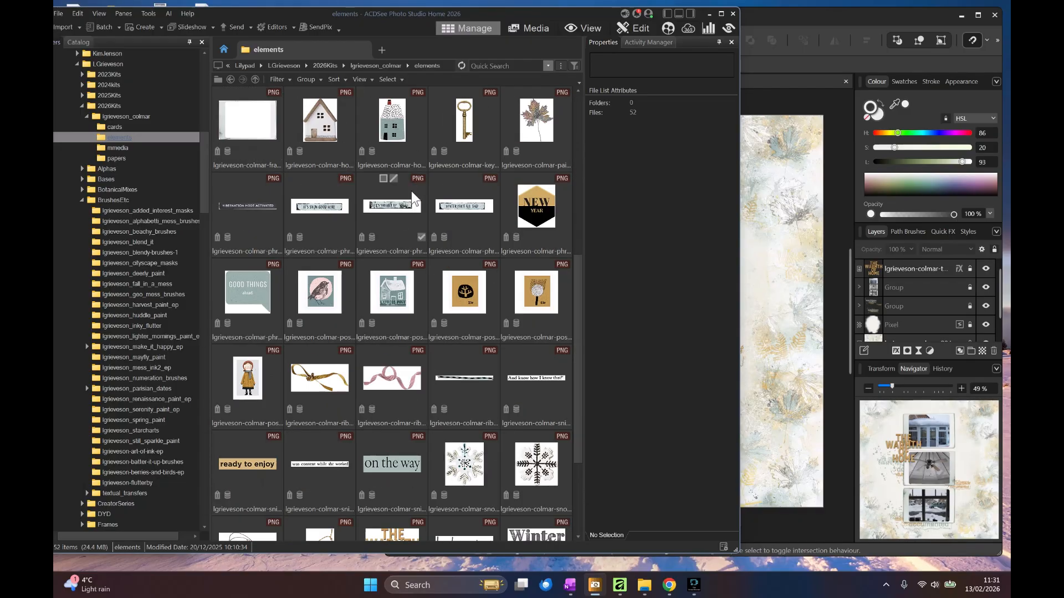
{"action": "scroll", "coordinate": [414, 195], "scroll_direction": "down", "scroll_amount": 3}
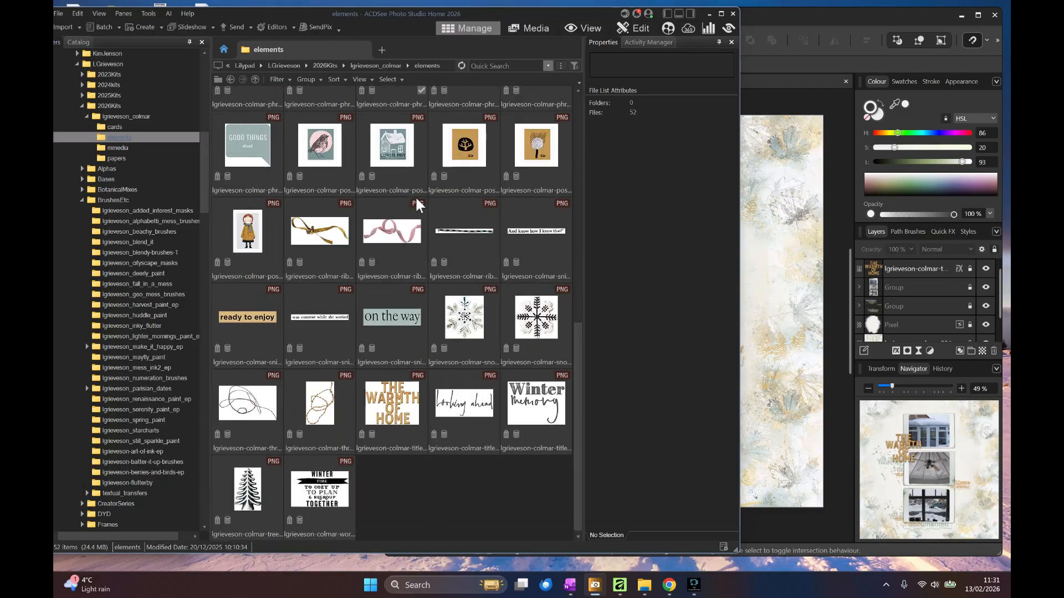
{"action": "left_click", "coordinate": [460, 328]}
{"action": "left_click", "coordinate": [517, 333], "text": "ctrl"}
{"action": "left_click_drag", "start_coordinate": [516, 332], "coordinate": [776, 326]}
{"action": "left_click", "coordinate": [791, 231]}
{"action": "left_click", "coordinate": [315, 229]}
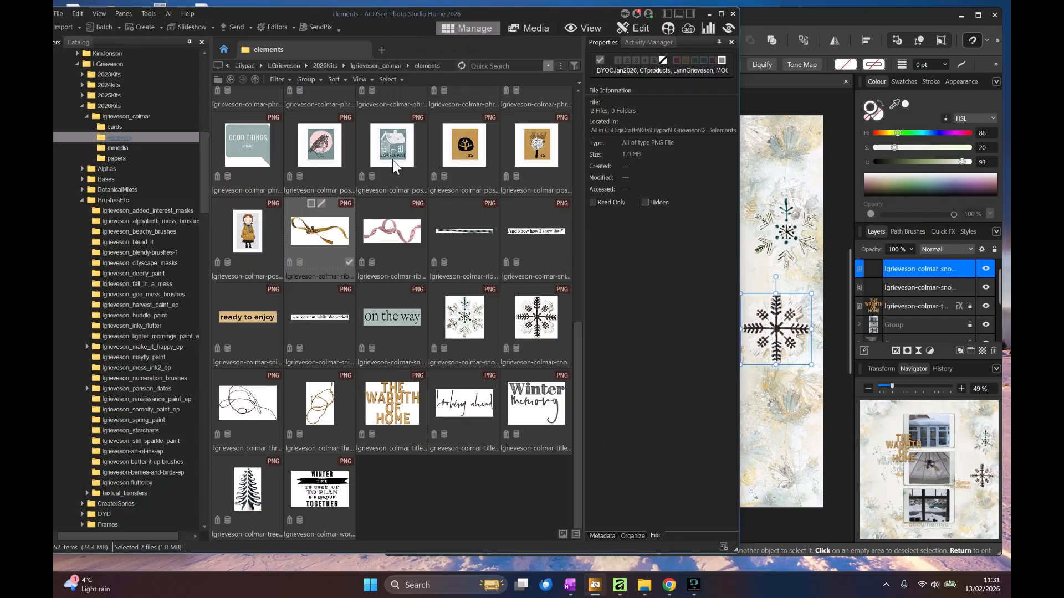
{"action": "left_click", "coordinate": [396, 163]}
{"action": "scroll", "coordinate": [410, 227], "scroll_direction": "up", "scroll_amount": 1}
{"action": "left_click_drag", "start_coordinate": [394, 212], "coordinate": [758, 444]}
{"action": "left_click", "coordinate": [328, 227]}
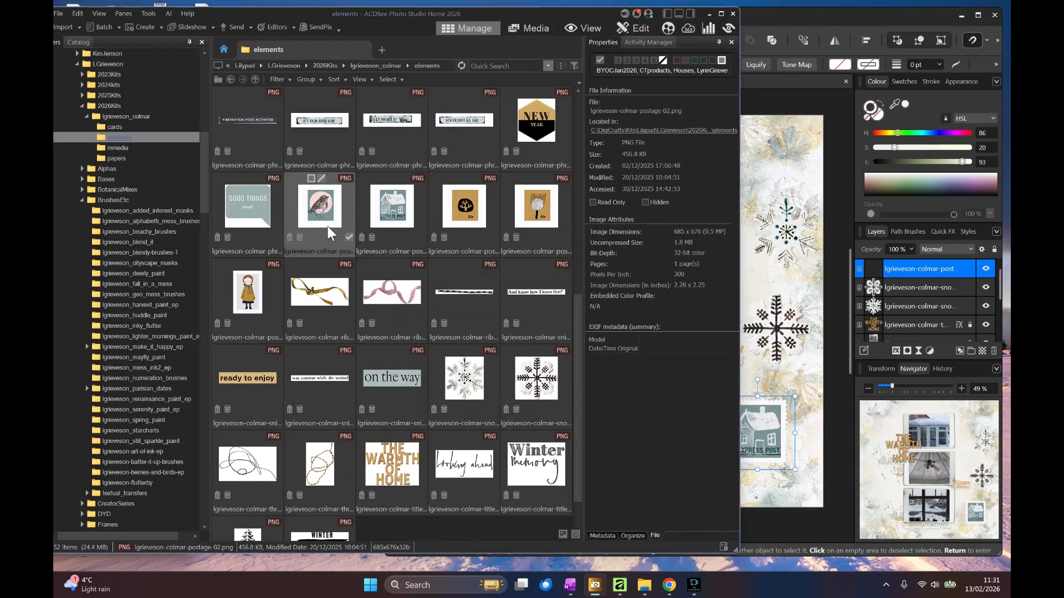
{"action": "scroll", "coordinate": [335, 227], "scroll_direction": "up", "scroll_amount": 1}
{"action": "scroll", "coordinate": [335, 227], "scroll_direction": "up", "scroll_amount": 2}
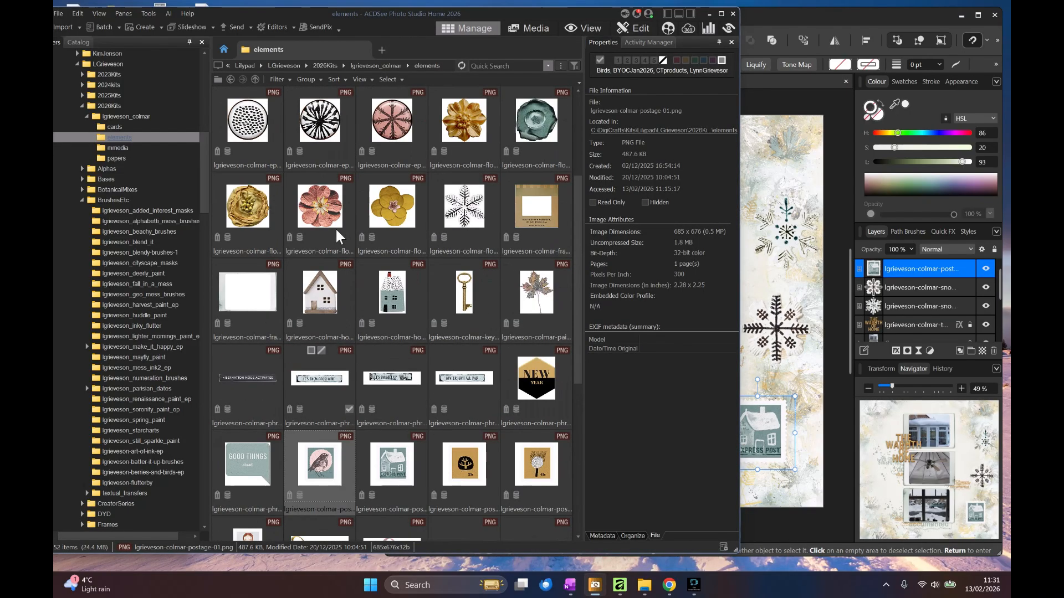
{"action": "left_click", "coordinate": [330, 287]}
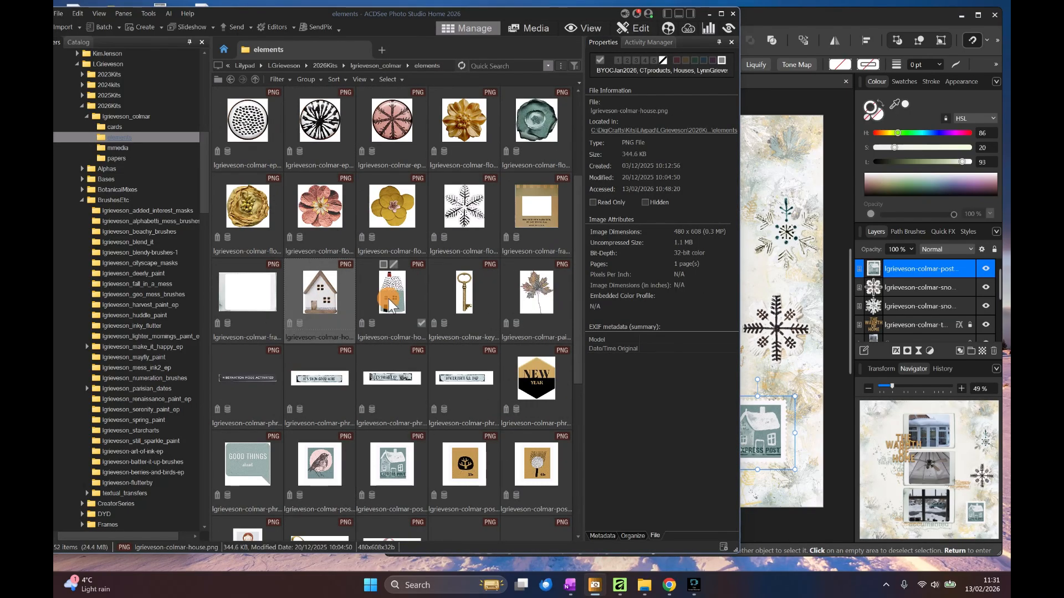
{"action": "left_click", "coordinate": [390, 294], "text": "ctrl"}
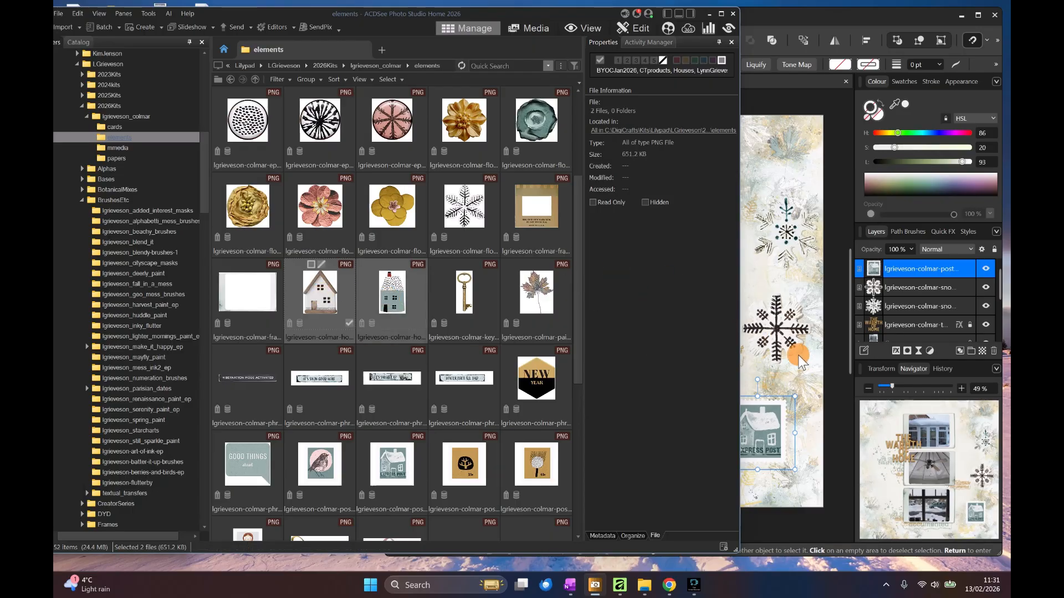
{"action": "left_click", "coordinate": [777, 345]}
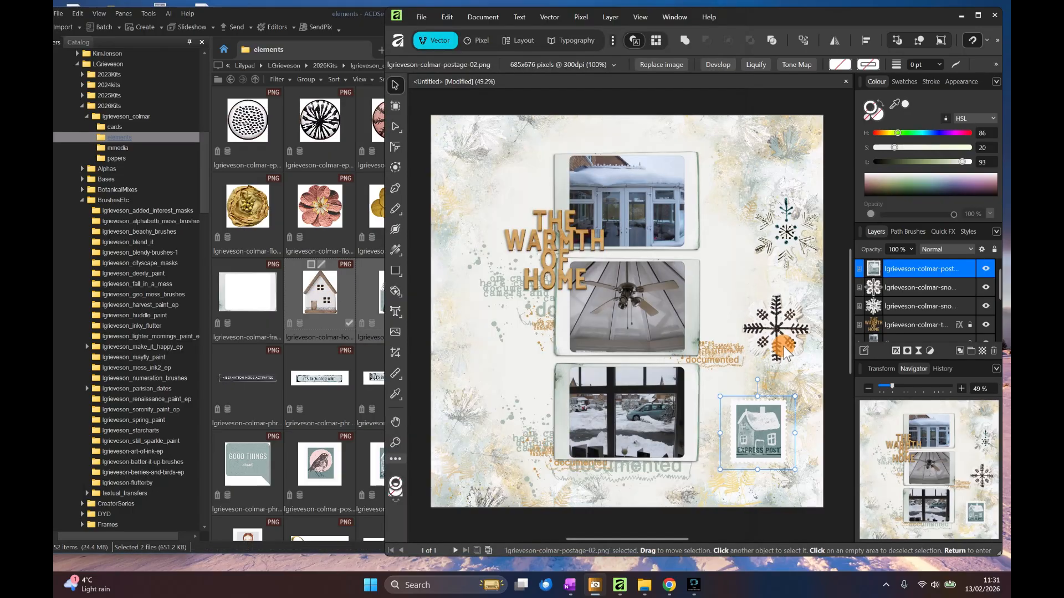
{"action": "left_click_drag", "start_coordinate": [785, 360], "coordinate": [514, 268]}
{"action": "left_click", "coordinate": [519, 365]}
{"action": "key", "text": "Delete"}
- Arrange the white house below the title in the layer order and position it over the bottom frame's lower-right corner
{"action": "left_click", "coordinate": [879, 286]}
{"action": "mouse_move", "coordinate": [879, 286]}
{"action": "left_mouse_down"}
{"action": "mouse_move", "coordinate": [870, 358]}
{"action": "mouse_move", "coordinate": [864, 297]}
{"action": "left_mouse_up"}
{"action": "left_click_drag", "start_coordinate": [526, 251], "coordinate": [709, 378]}
{"action": "left_click_drag", "start_coordinate": [702, 370], "coordinate": [704, 467]}
- Try the house postage stamp beneath the title and behind the frames, and remove it
{"action": "left_click", "coordinate": [773, 412]}
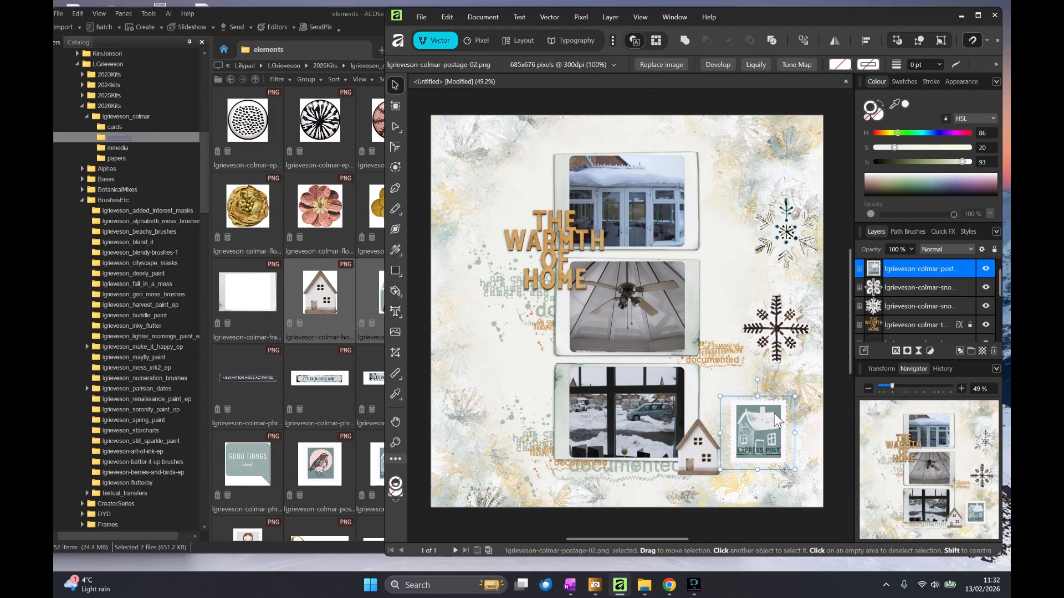
{"action": "left_click_drag", "start_coordinate": [774, 413], "coordinate": [478, 196]}
{"action": "left_click_drag", "start_coordinate": [562, 243], "coordinate": [557, 248]}
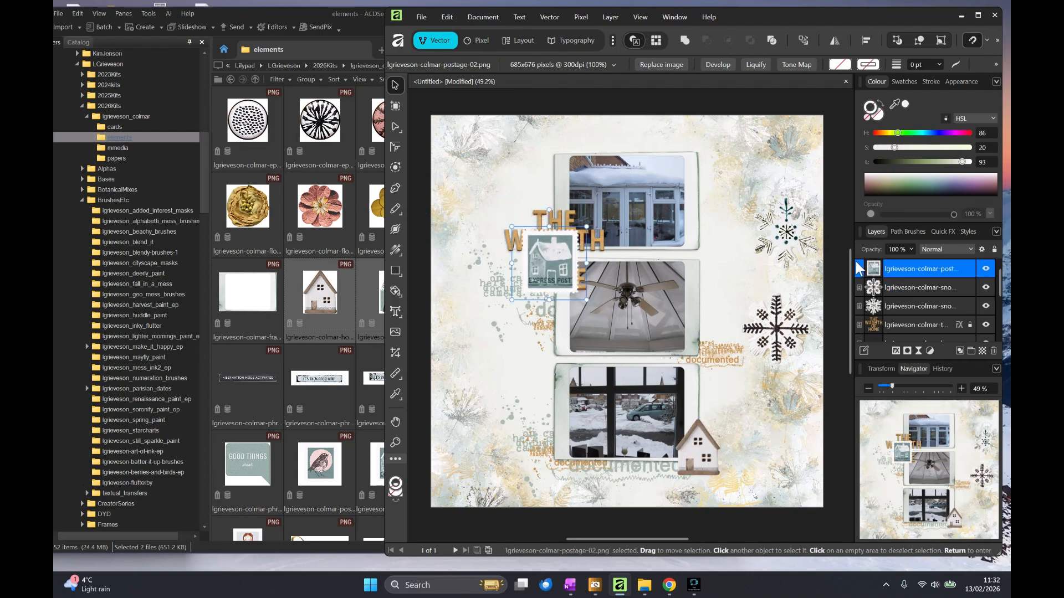
{"action": "left_click_drag", "start_coordinate": [886, 270], "coordinate": [864, 295]}
{"action": "mouse_move", "coordinate": [557, 294]}
{"action": "left_mouse_down"}
{"action": "mouse_move", "coordinate": [579, 281]}
{"action": "mouse_move", "coordinate": [541, 293]}
{"action": "mouse_move", "coordinate": [543, 306]}
{"action": "left_mouse_up"}
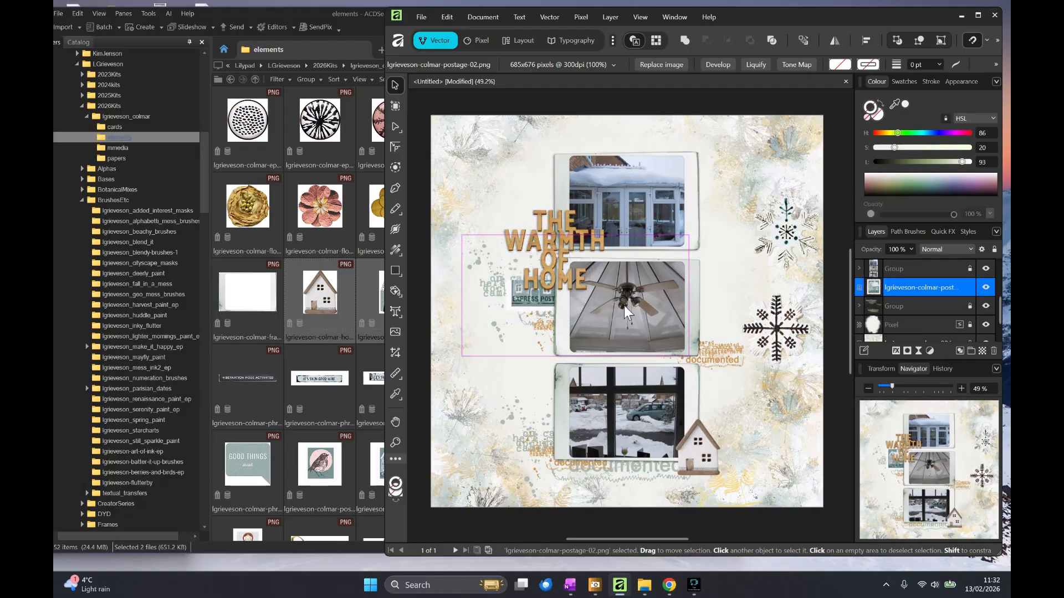
{"action": "key", "text": "Delete"}
- Copy the title's layer effects onto both snowflakes and the house
{"action": "left_click", "coordinate": [801, 252]}
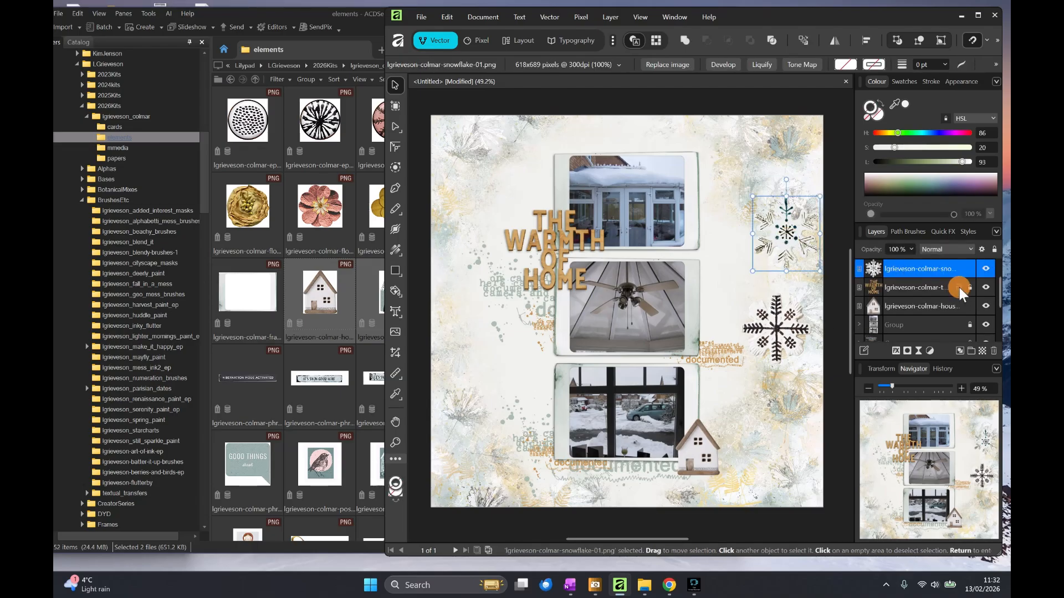
{"action": "key", "text": "ctrl+j"}
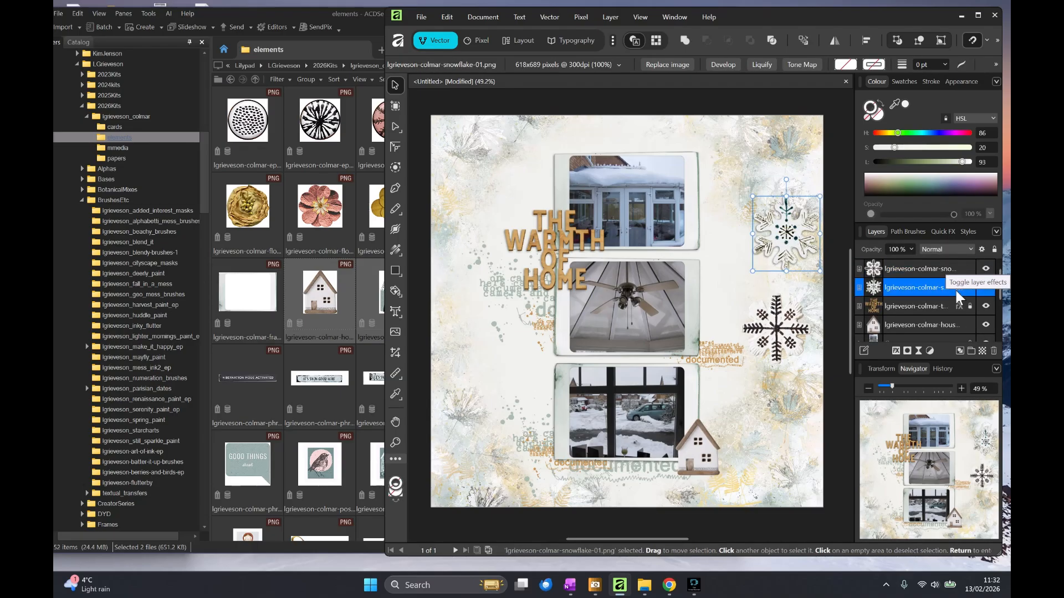
{"action": "left_click_drag", "start_coordinate": [959, 287], "coordinate": [959, 324]}
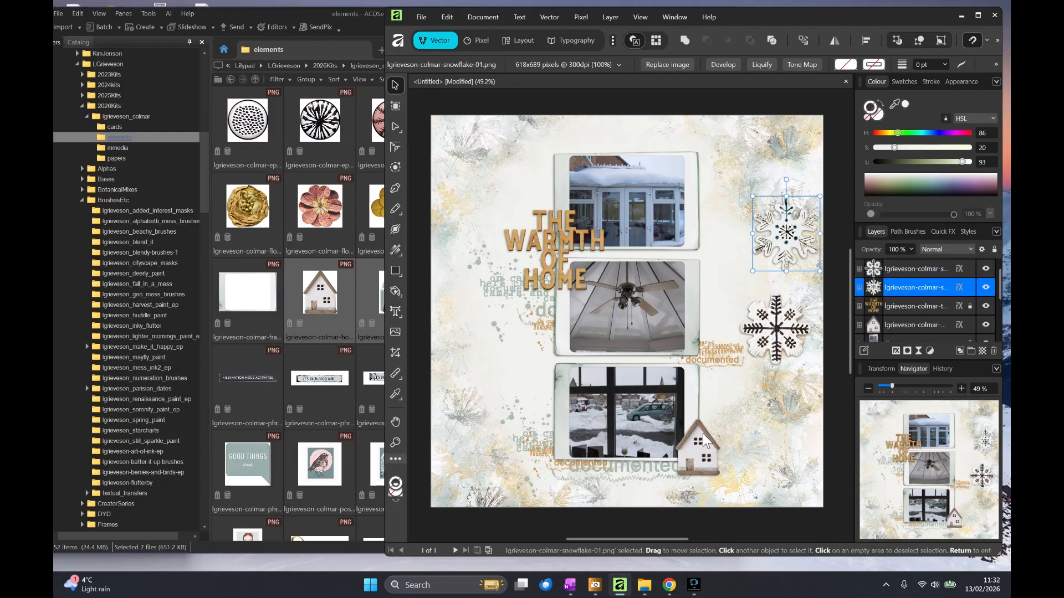
- Delete lgrieveson-colmar-snowflake-02.png and tuck lgrieveson-colmar-snowflake-01.png behind the lower half of the title
{"action": "left_click", "coordinate": [784, 338]}
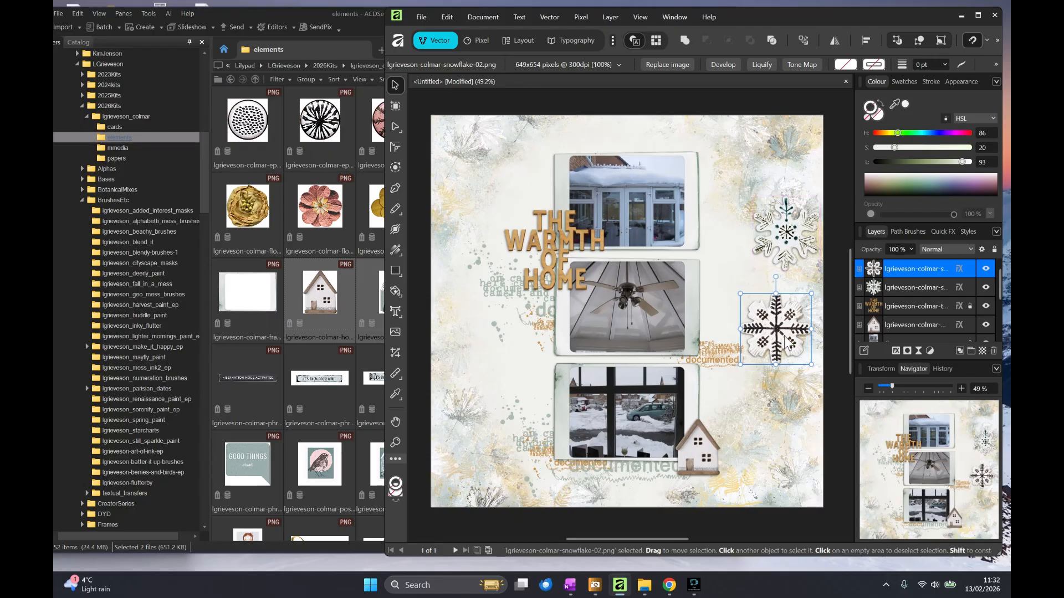
{"action": "key", "text": "Delete"}
{"action": "left_click_drag", "start_coordinate": [801, 228], "coordinate": [558, 267]}
{"action": "left_click_drag", "start_coordinate": [872, 267], "coordinate": [860, 292]}
{"action": "left_click_drag", "start_coordinate": [567, 284], "coordinate": [562, 288]}
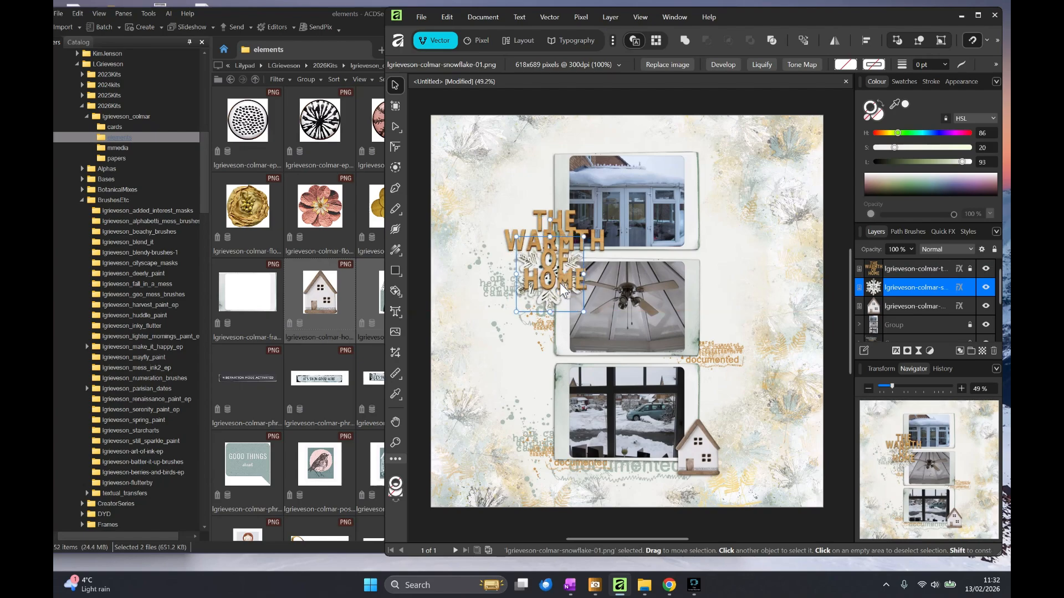
- Duplicate the snowflake, scale the copy to 89%, and rotate it behind the title's upper-left part
{"action": "right_click", "coordinate": [873, 287]}
{"action": "left_click", "coordinate": [889, 153]}
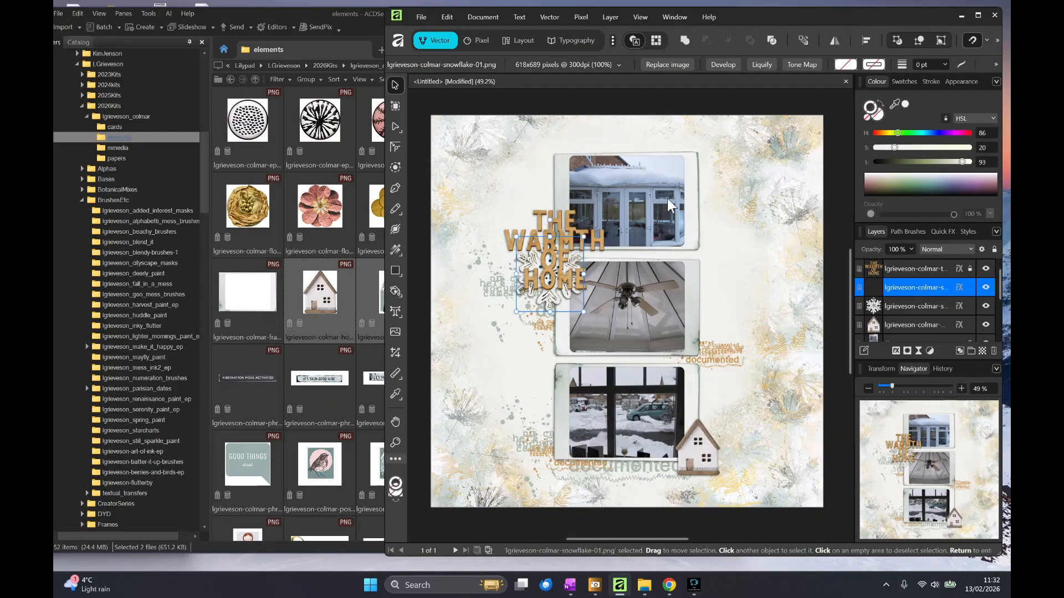
{"action": "left_click_drag", "start_coordinate": [557, 280], "coordinate": [545, 232]}
{"action": "left_click_drag", "start_coordinate": [538, 172], "coordinate": [522, 189]}
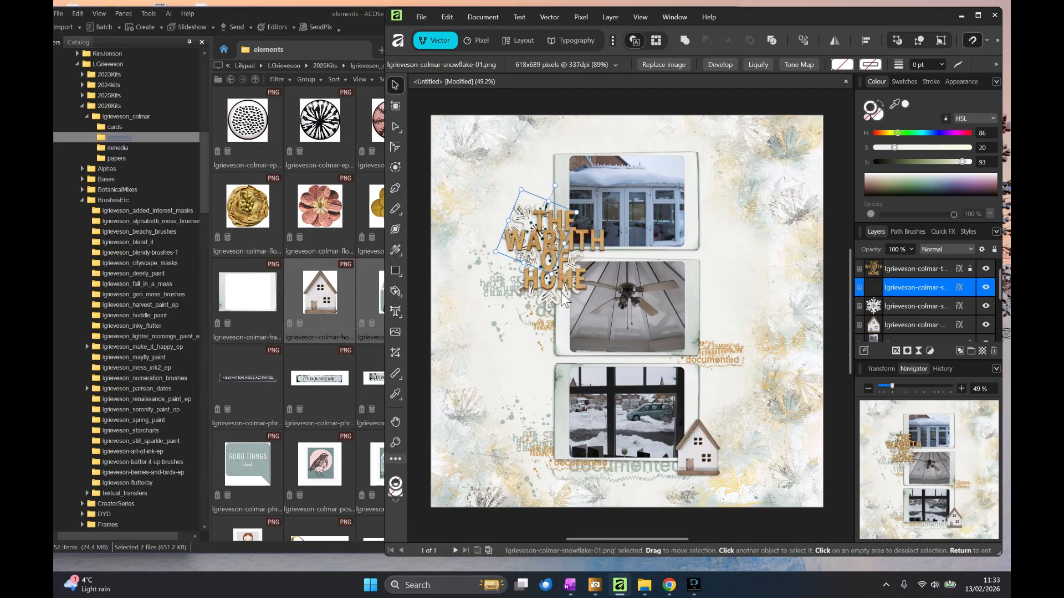
- Duplicate the snowflake again, scale the copy to 79%, rotate it, and tuck it behind the house's upper-right side
{"action": "right_click", "coordinate": [879, 287]}
{"action": "left_click", "coordinate": [883, 154]}
{"action": "left_click_drag", "start_coordinate": [554, 198], "coordinate": [728, 437]}
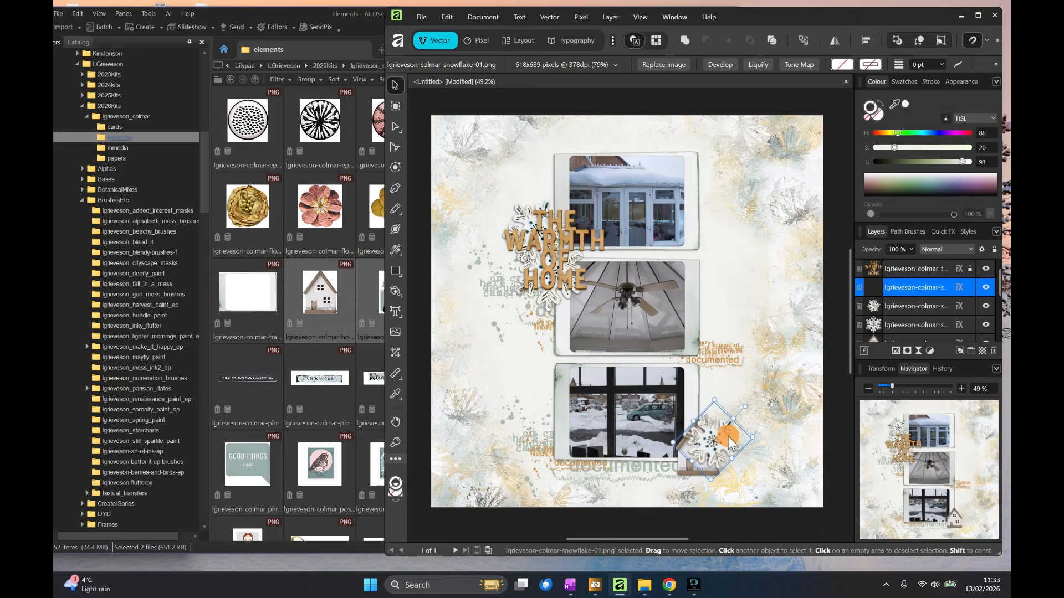
{"action": "left_click_drag", "start_coordinate": [876, 285], "coordinate": [866, 312]}
{"action": "left_click_drag", "start_coordinate": [722, 440], "coordinate": [744, 430]}
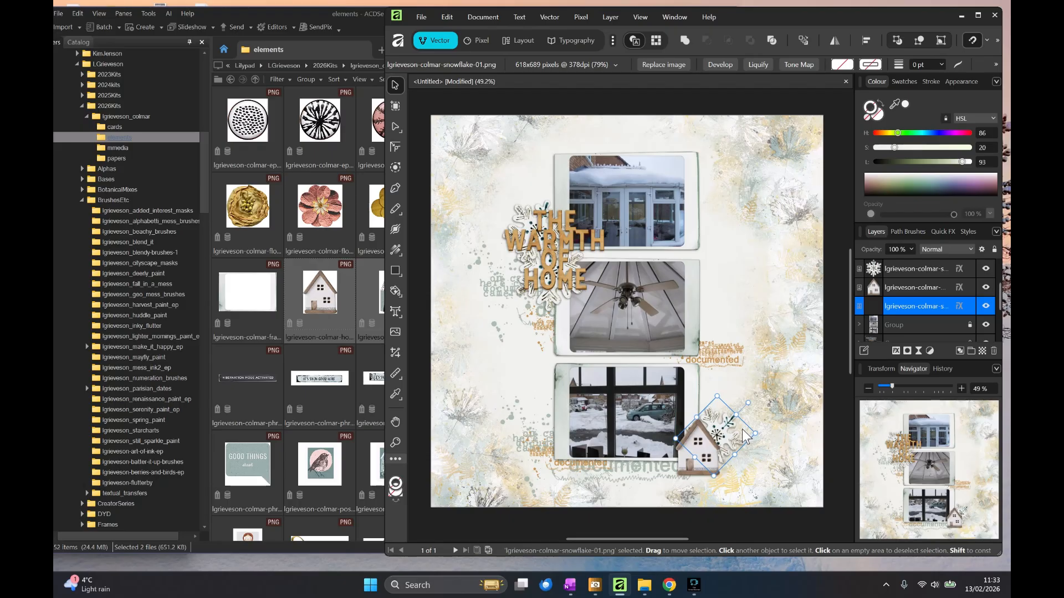
- Duplicate the snowflake behind the house, scale the copy to 71%, and select that copy's layer
{"action": "right_click", "coordinate": [875, 310]}
{"action": "left_click", "coordinate": [879, 167]}
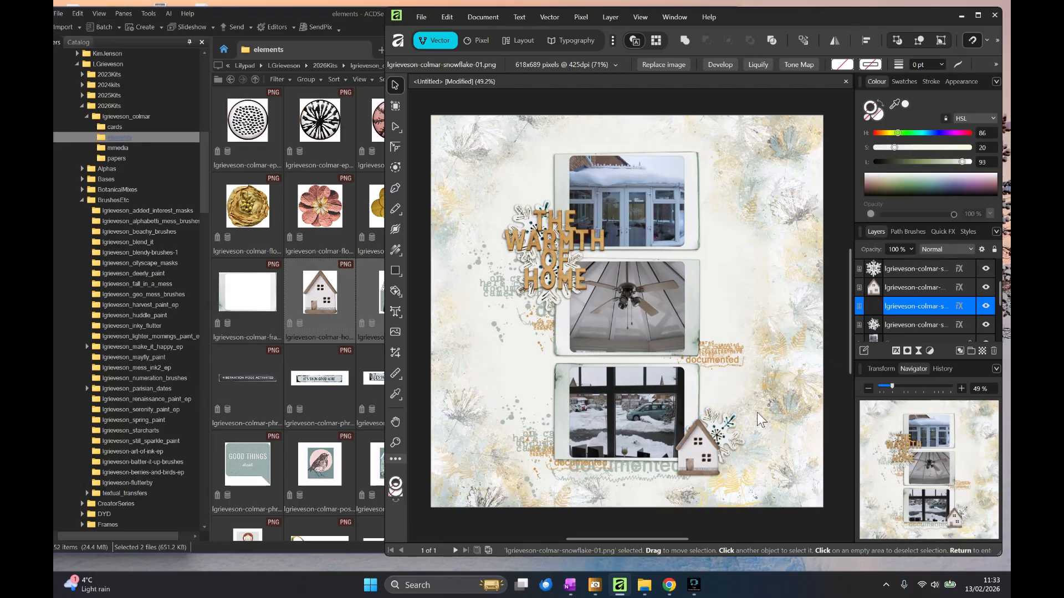
{"action": "left_click", "coordinate": [720, 436]}
{"action": "left_click", "coordinate": [889, 307]}
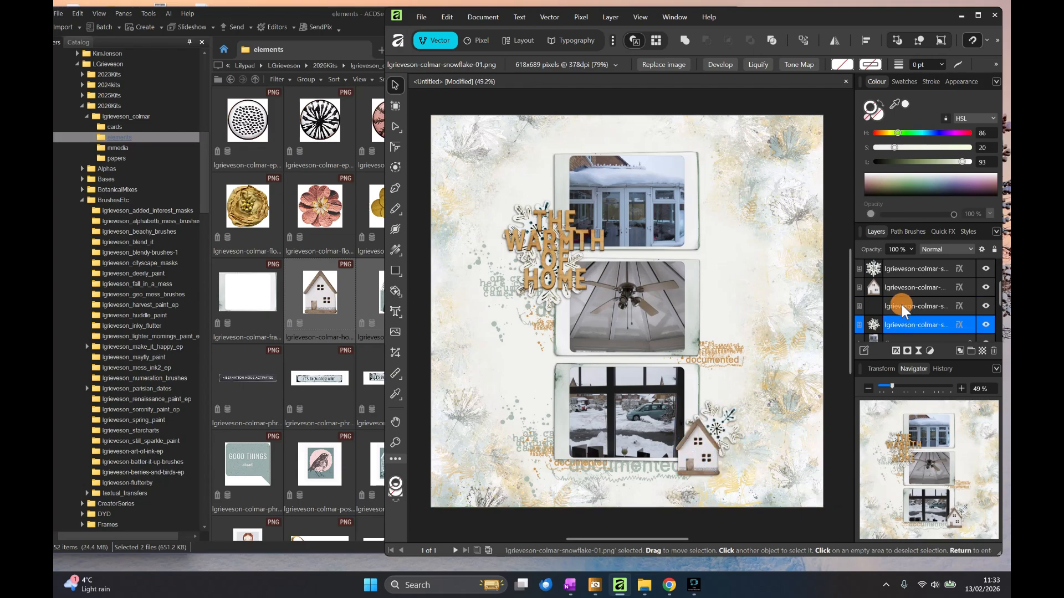
{"action": "left_click", "coordinate": [873, 304]}
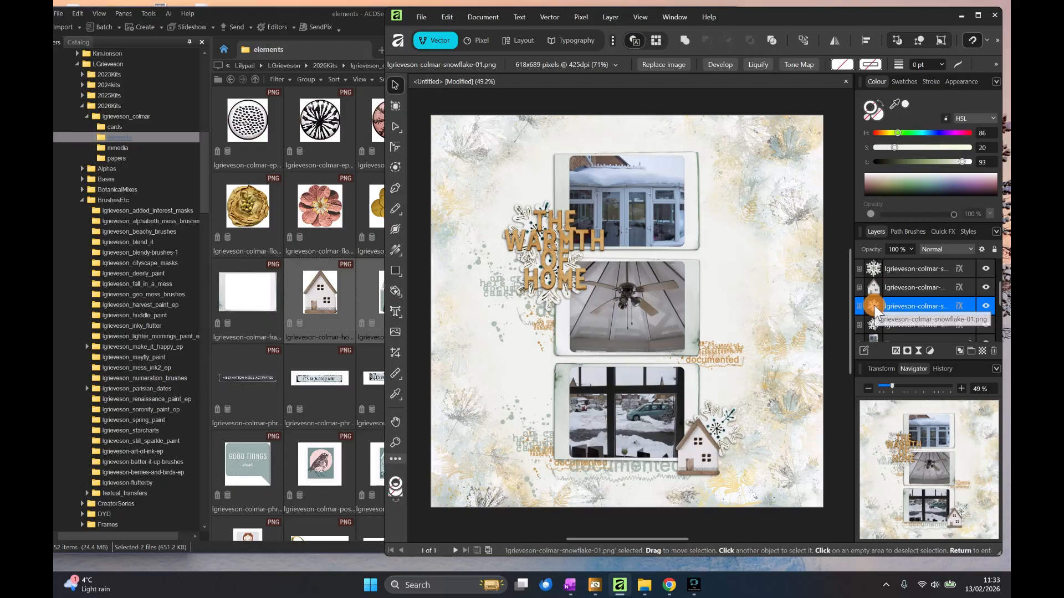
{"action": "left_click", "coordinate": [874, 324]}
{"action": "left_click", "coordinate": [873, 305]}
{"action": "left_click_drag", "start_coordinate": [874, 305], "coordinate": [873, 305]}
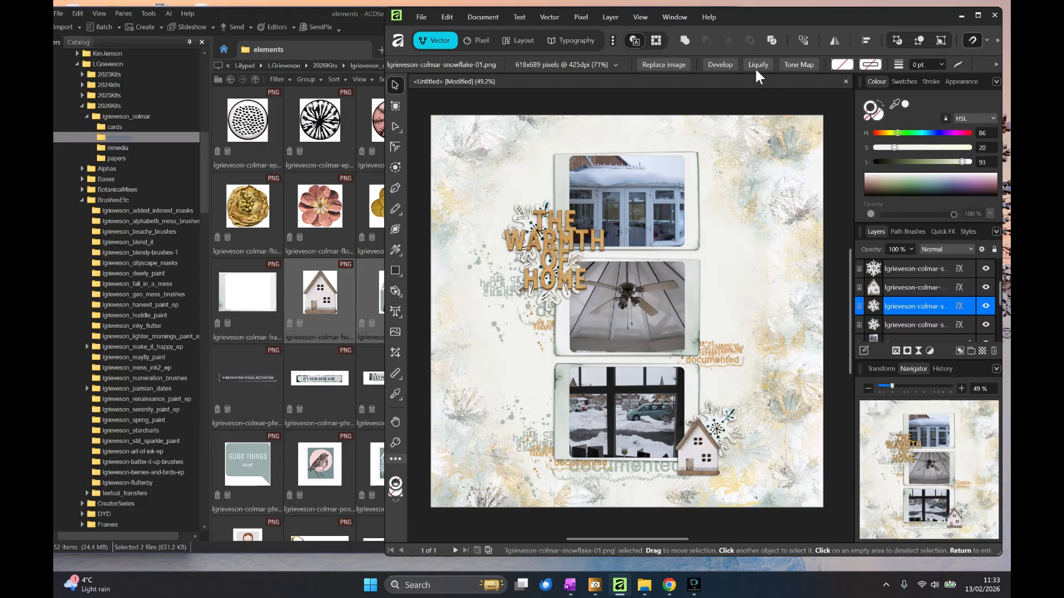
- Centre the small snowflake horizontally and vertically on the spread
{"action": "left_click", "coordinate": [866, 41]}
{"action": "left_click", "coordinate": [902, 79]}
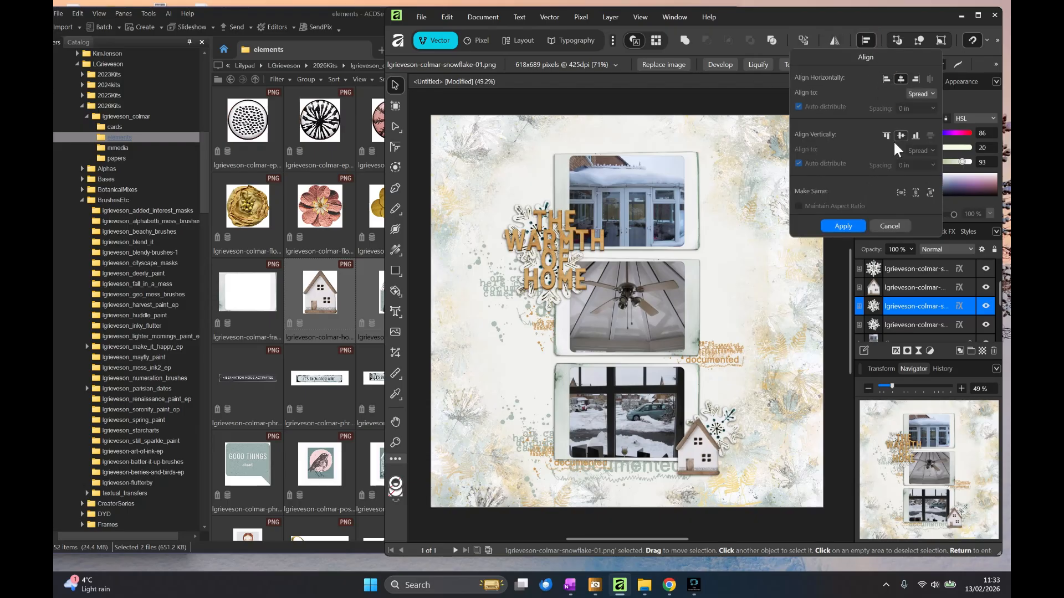
{"action": "left_click", "coordinate": [901, 136]}
{"action": "left_click", "coordinate": [850, 223]}
- Move the small snowflake onto the text stamp below the title and place a duplicate above the house beside the bottom frame
{"action": "left_click_drag", "start_coordinate": [628, 311], "coordinate": [477, 292]}
{"action": "key", "text": "ctrl+j"}
{"action": "left_click", "coordinate": [829, 284]}
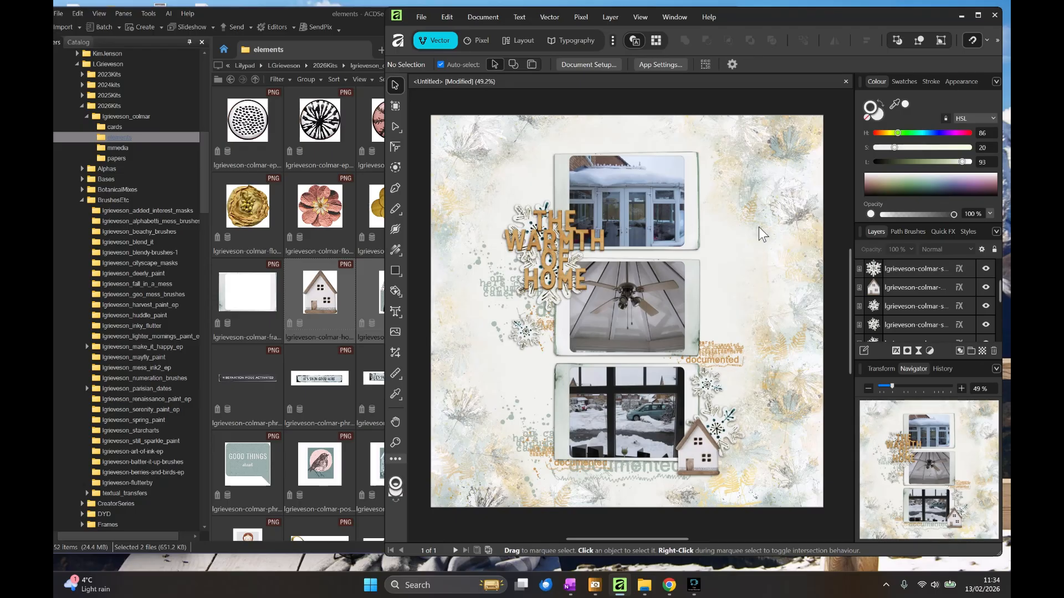
{"action": "left_click", "coordinate": [693, 586]}
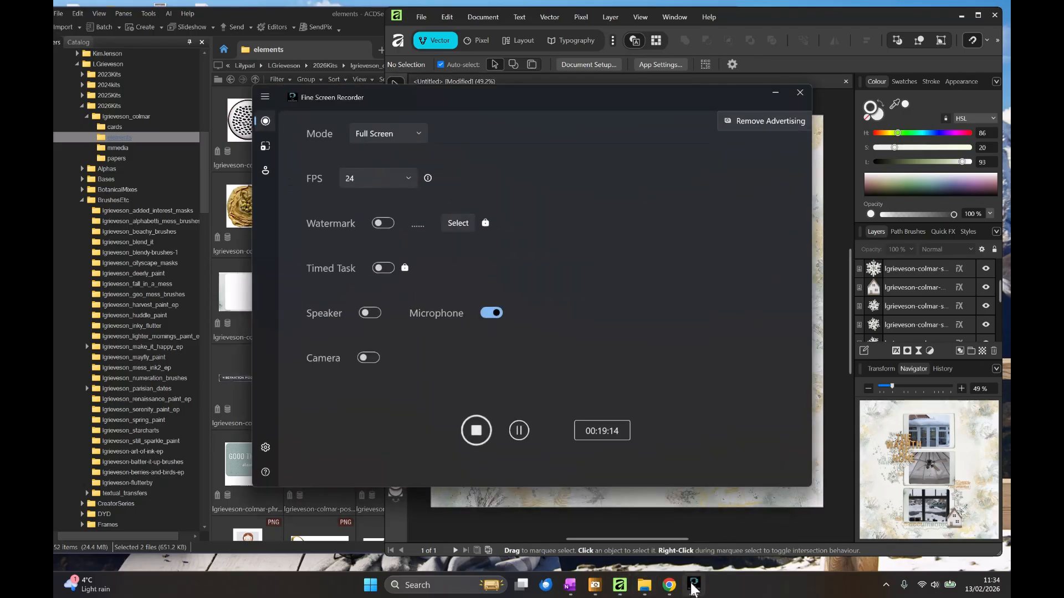